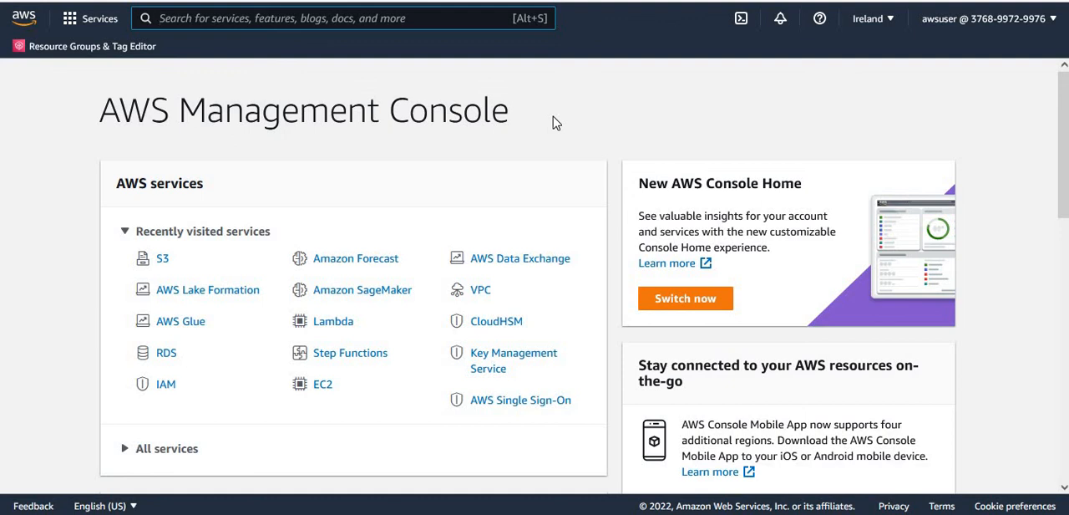
# - Open the postgres_public_employees table in AWS Lake Formation's data catalog and examine its schema columns
pyautogui.click(215, 293)
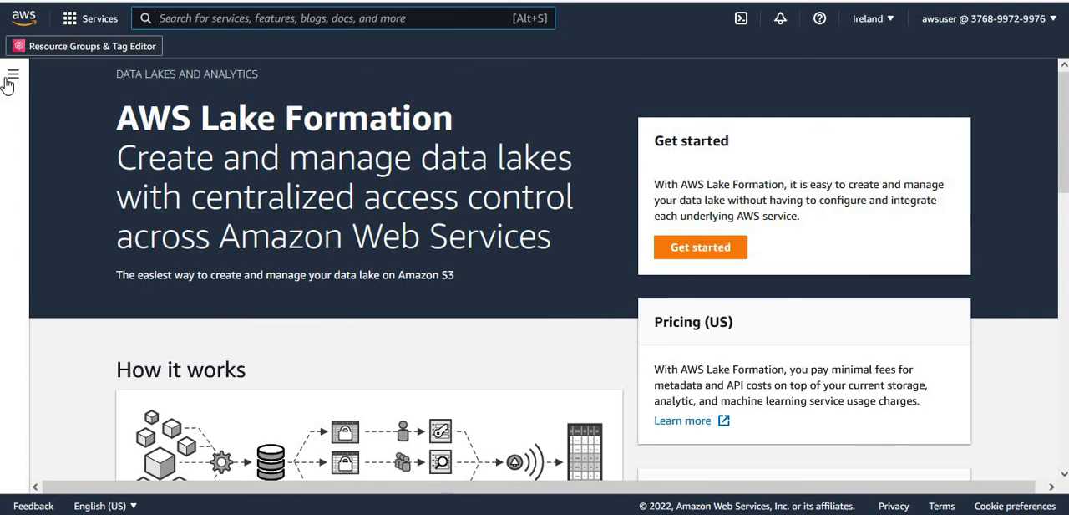
pyautogui.click(12, 77)
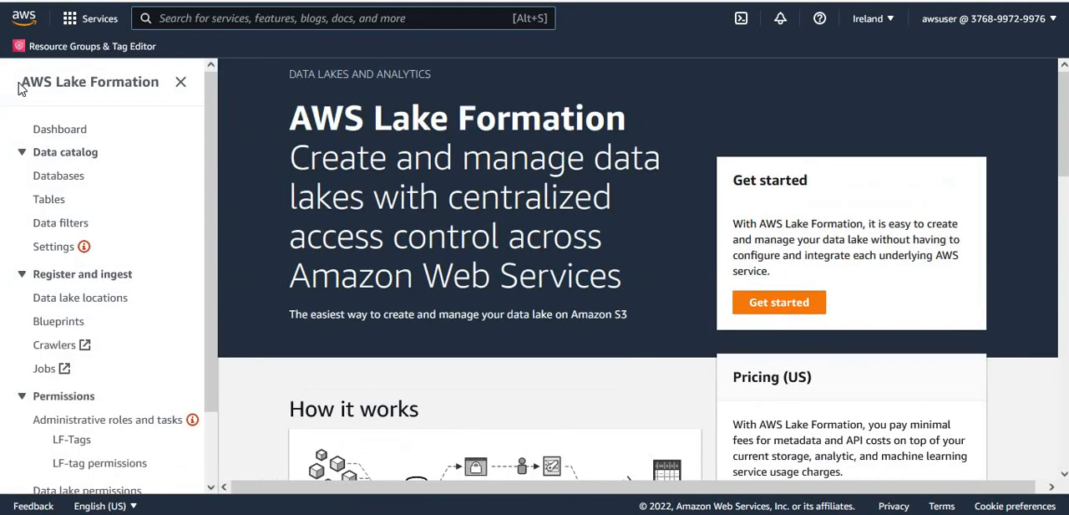
pyautogui.click(49, 202)
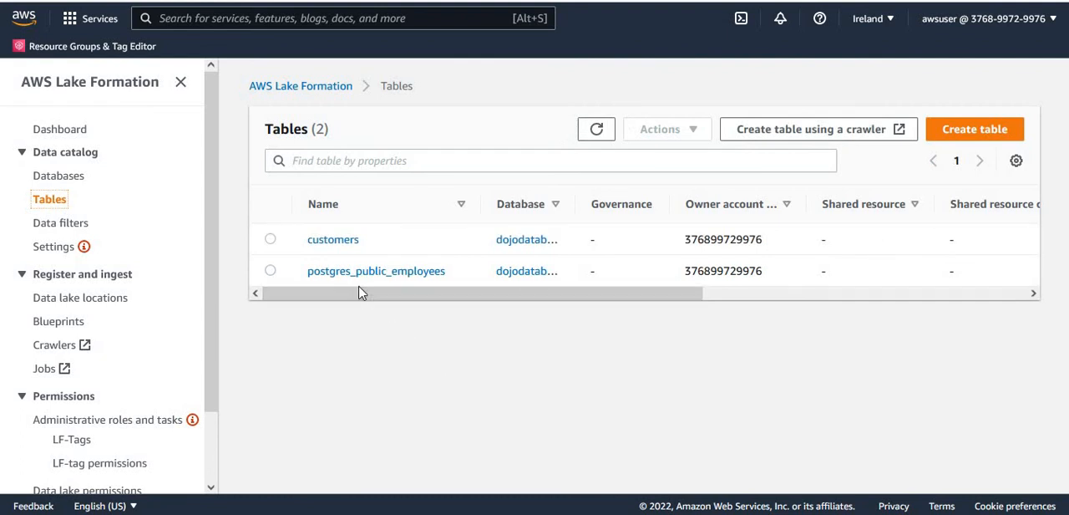
pyautogui.click(353, 276)
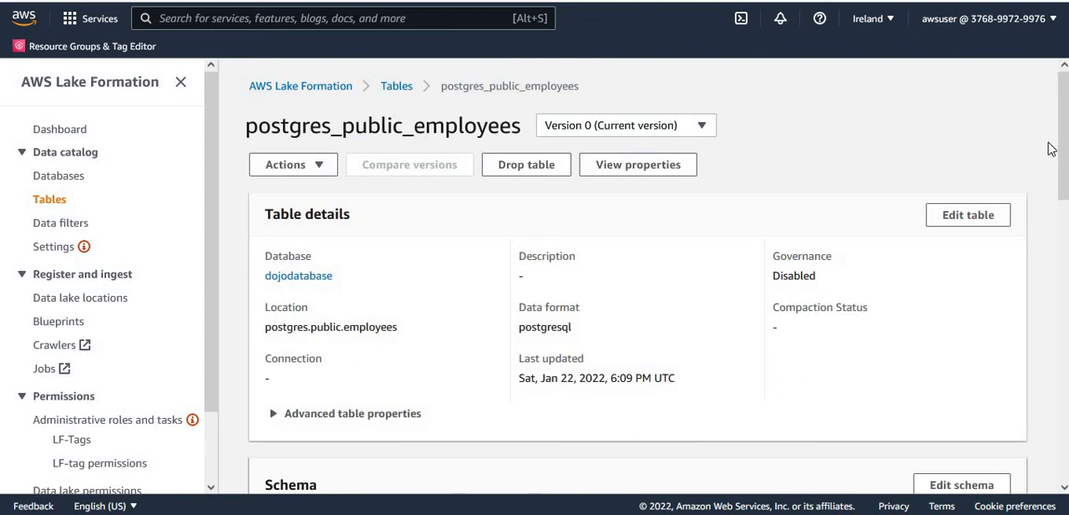
pyautogui.scroll(-5, 684, 239)
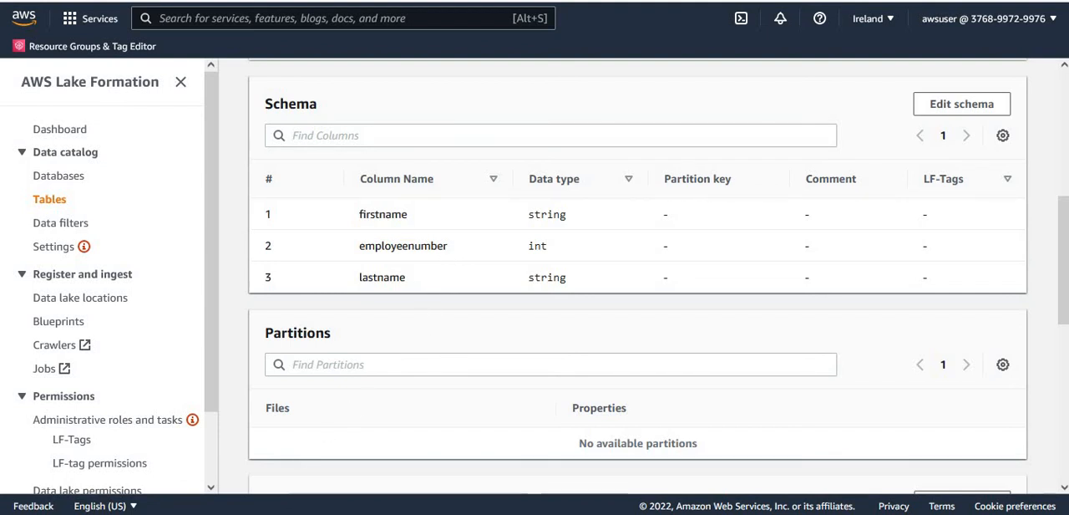
# - Switch to File Explorer, open the 5_Glue_Data_Catalog_Revisted folder inside labs, and look over its orders folder, policy file and SQL script
pyautogui.moveTo(200, 514)
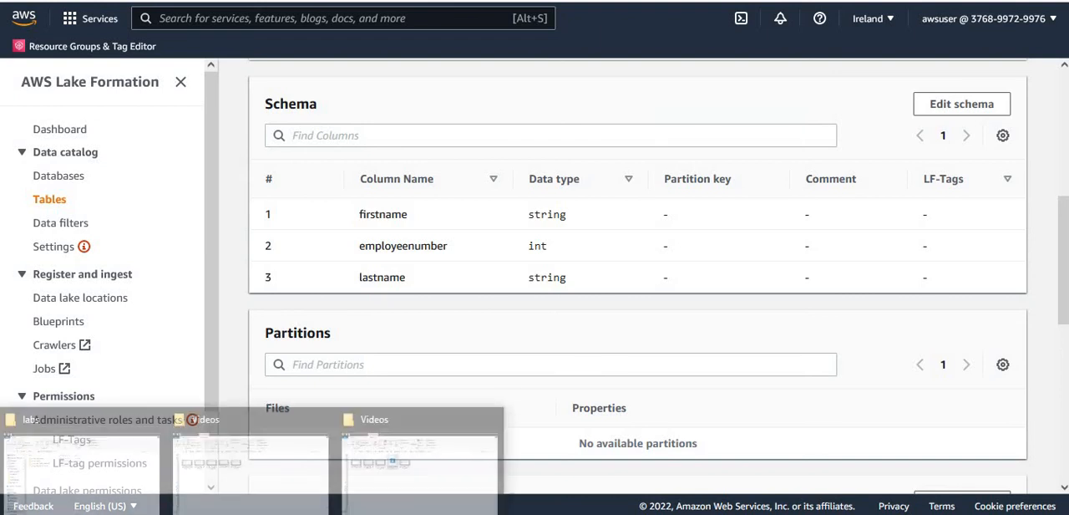
pyautogui.click(117, 470)
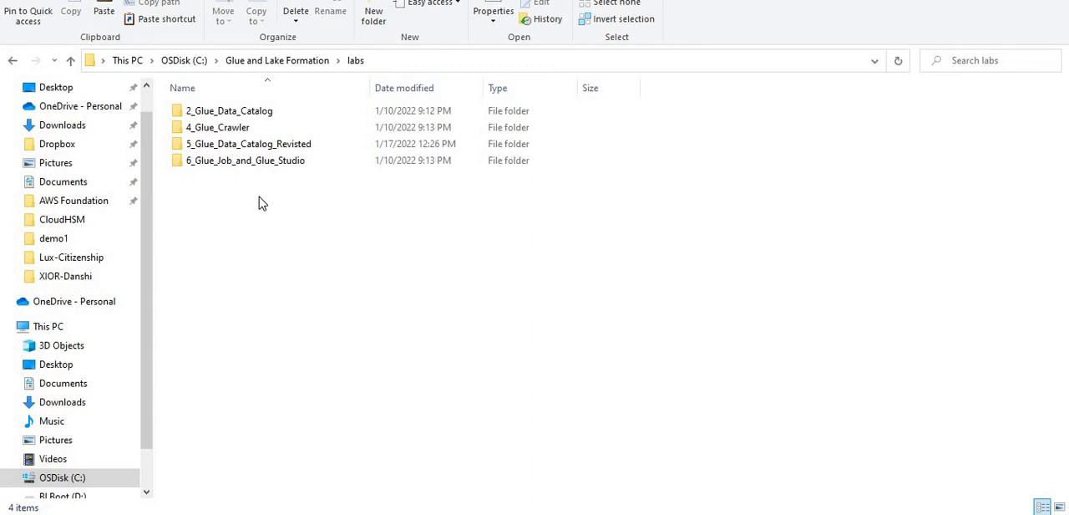
pyautogui.doubleClick(213, 149)
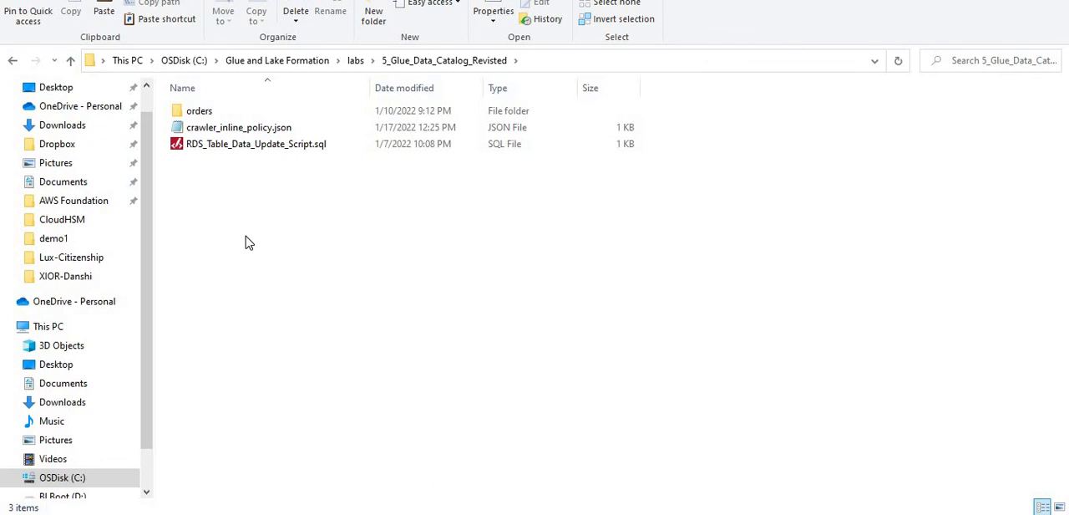
pyautogui.click(201, 111)
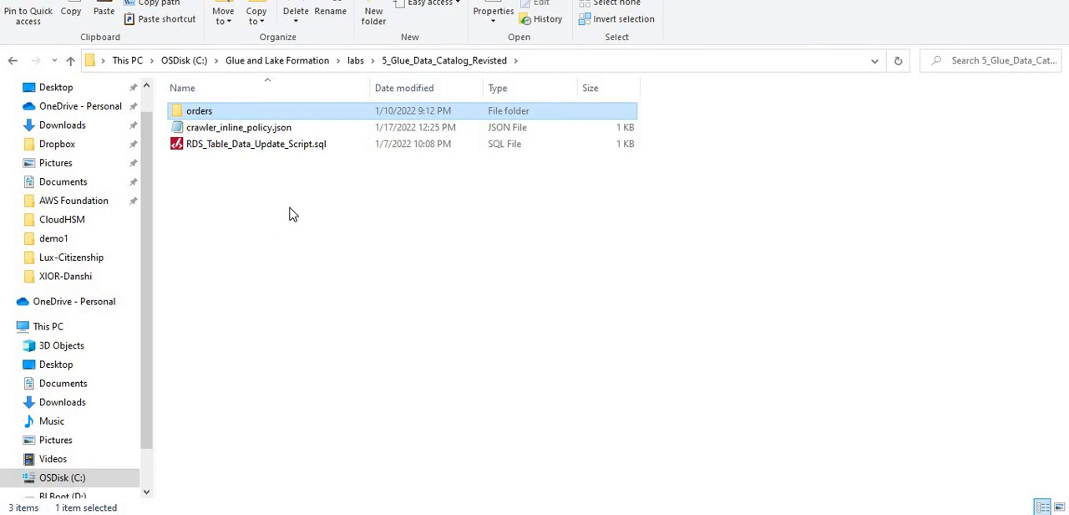
pyautogui.click(246, 151)
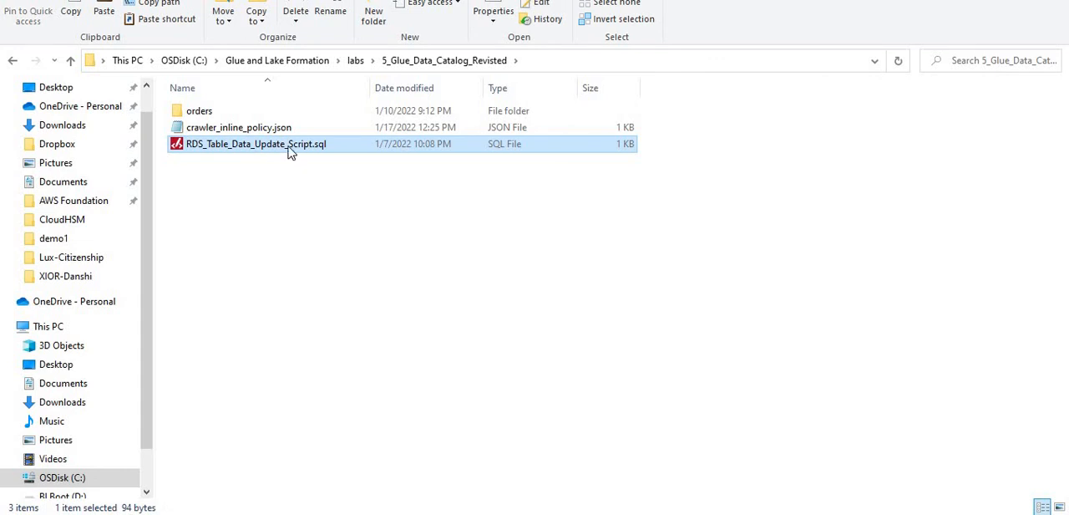
pyautogui.click(266, 130)
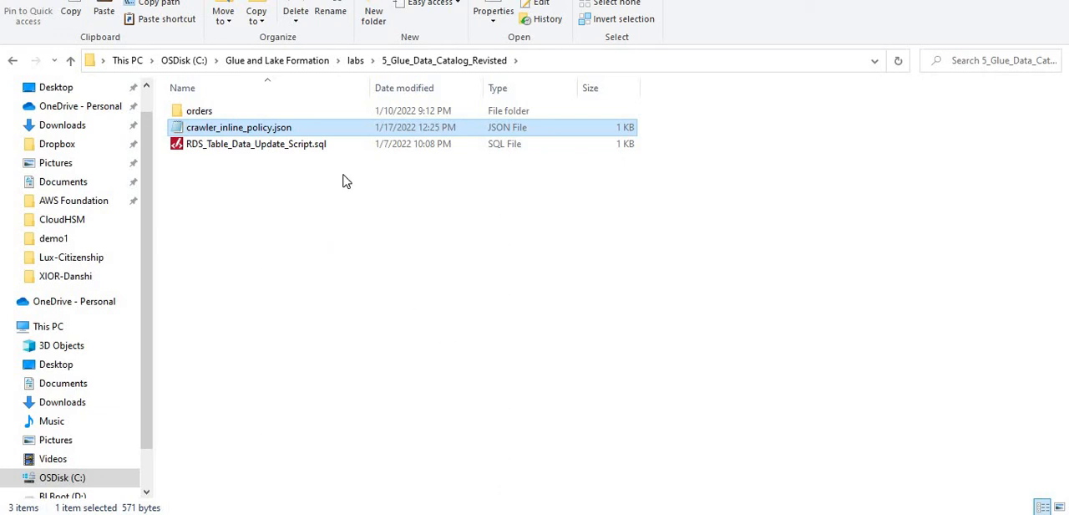
pyautogui.click(317, 147)
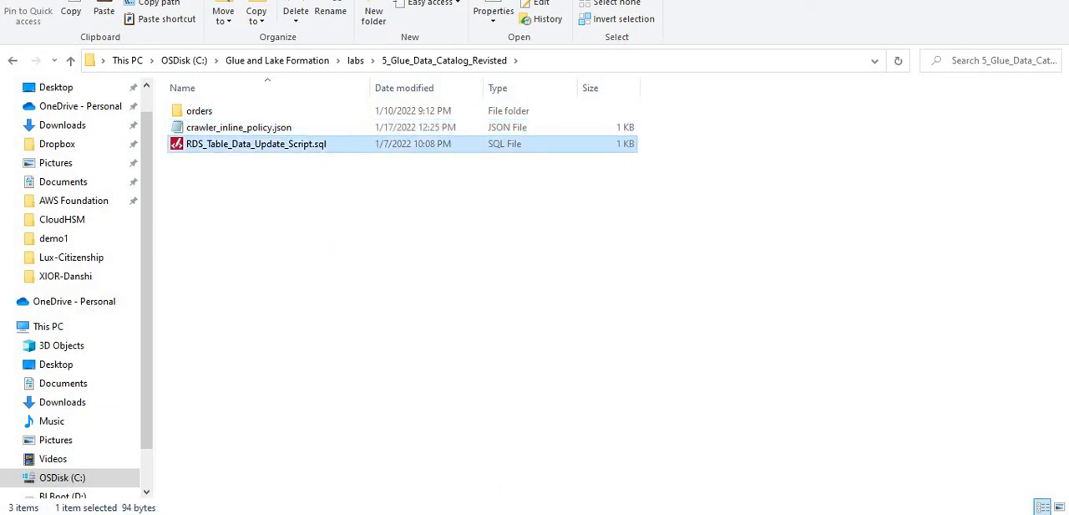
# - Switch to the text editor and review the table, column and date value used in RDS_Table_Data_Update_Script.sql
pyautogui.click(477, 447)
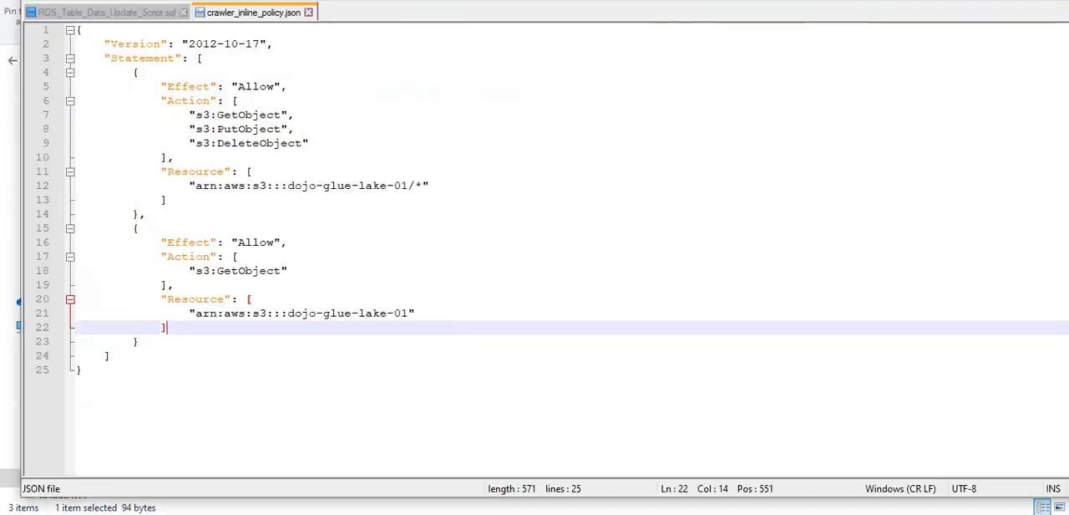
pyautogui.click(137, 11)
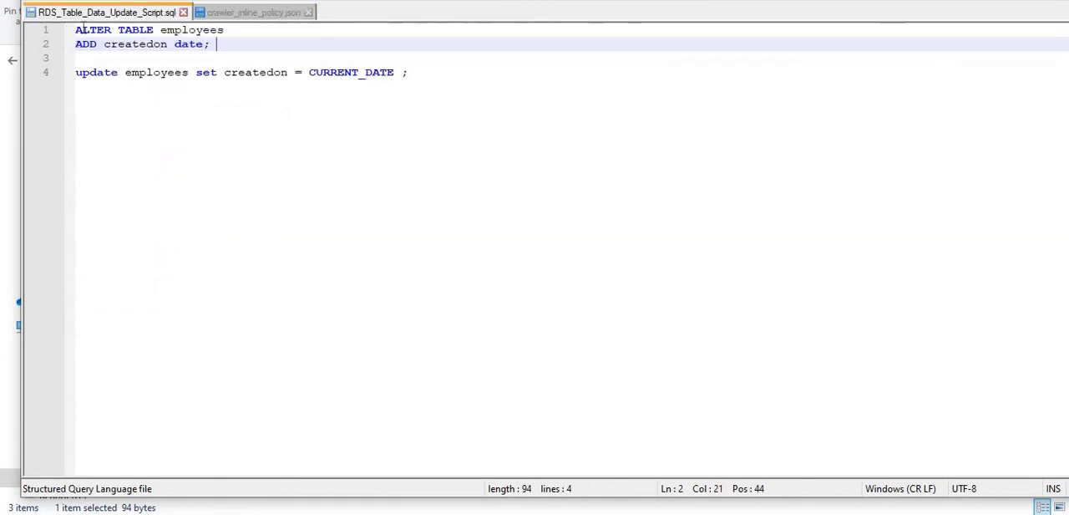
pyautogui.click(223, 107)
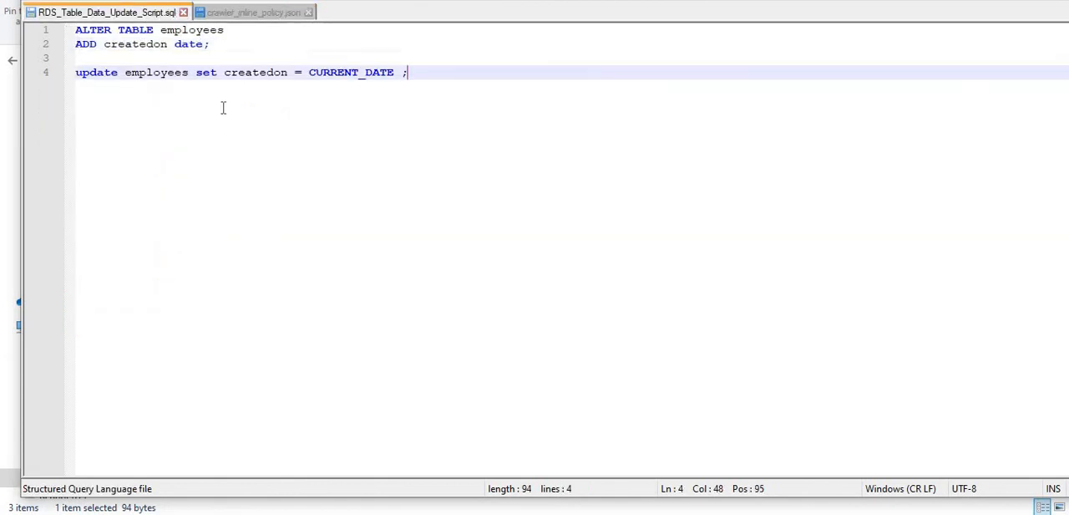
pyautogui.doubleClick(201, 30)
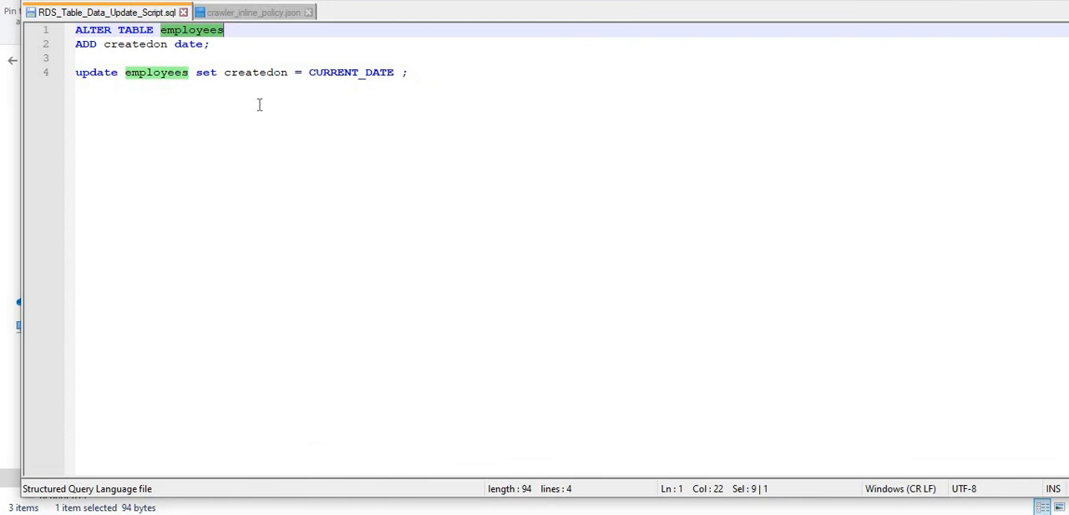
pyautogui.doubleClick(144, 45)
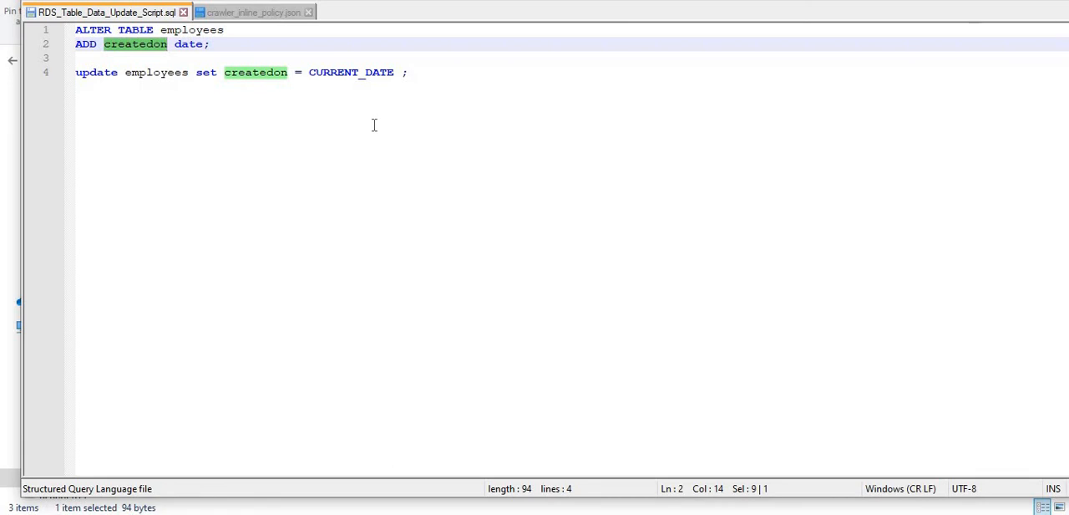
pyautogui.doubleClick(349, 73)
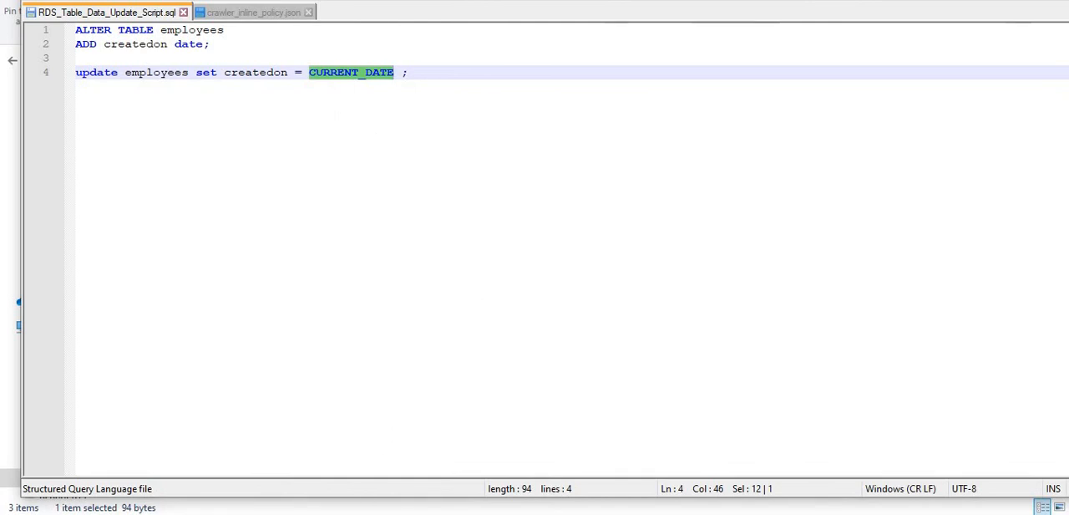
# - Return to the AWS console in the browser, search for the RDS service and open its Query Editor
pyautogui.click(443, 514)
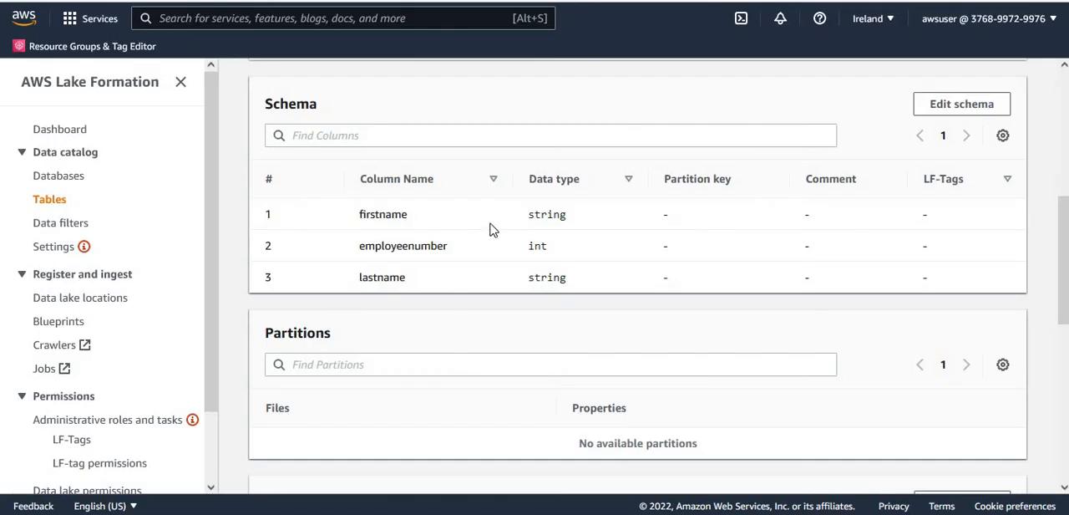
pyautogui.click(375, 21)
pyautogui.write('RDS')
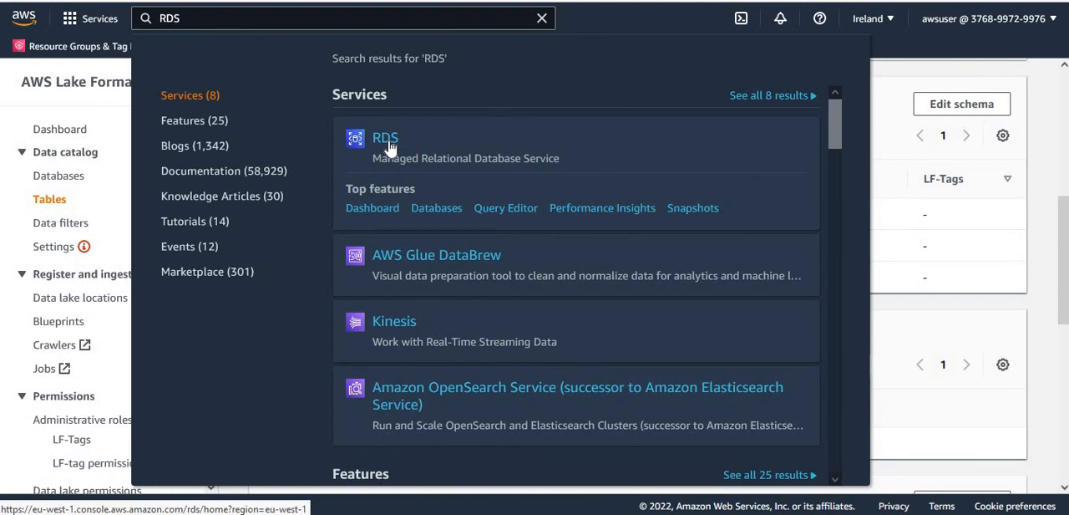
pyautogui.click(387, 142)
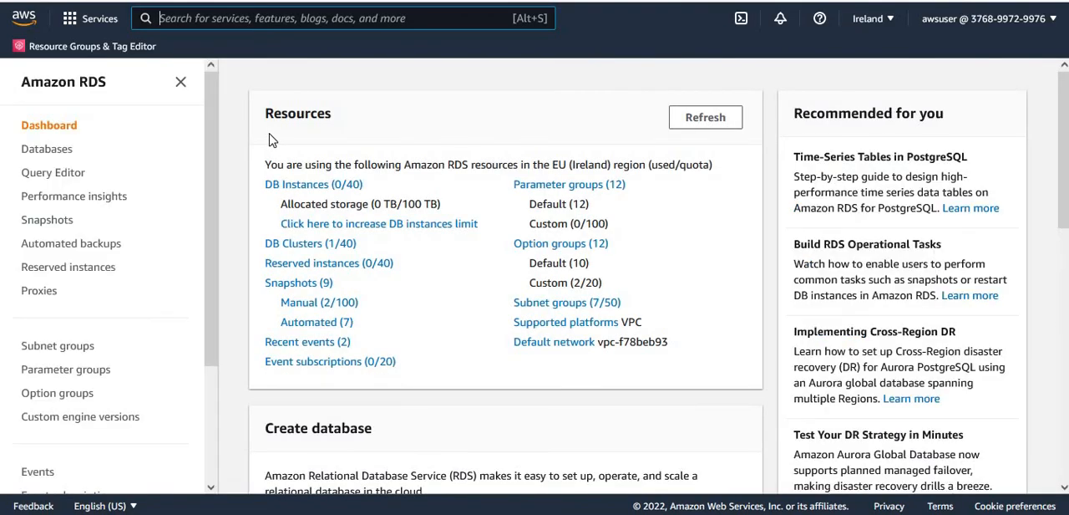
pyautogui.click(314, 187)
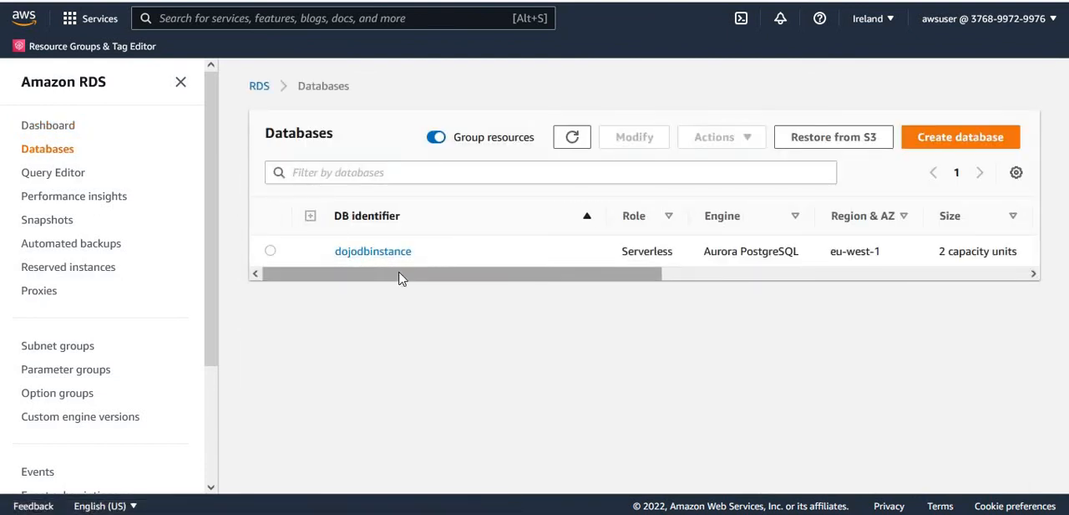
pyautogui.click(52, 178)
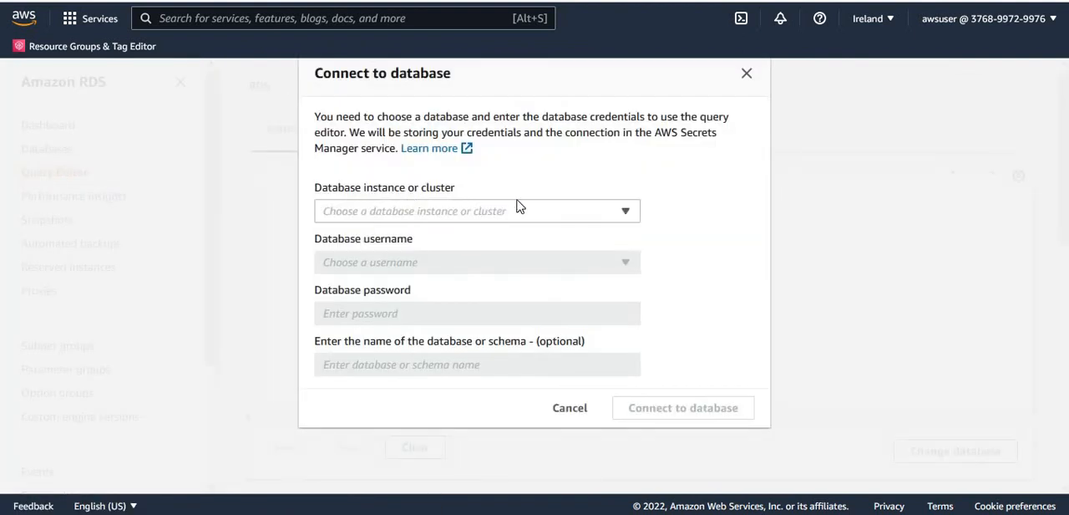
# - Connect the query editor to the dojodbinstance cluster with the postgres username and the database name postgres
pyautogui.click(581, 214)
pyautogui.click(469, 234)
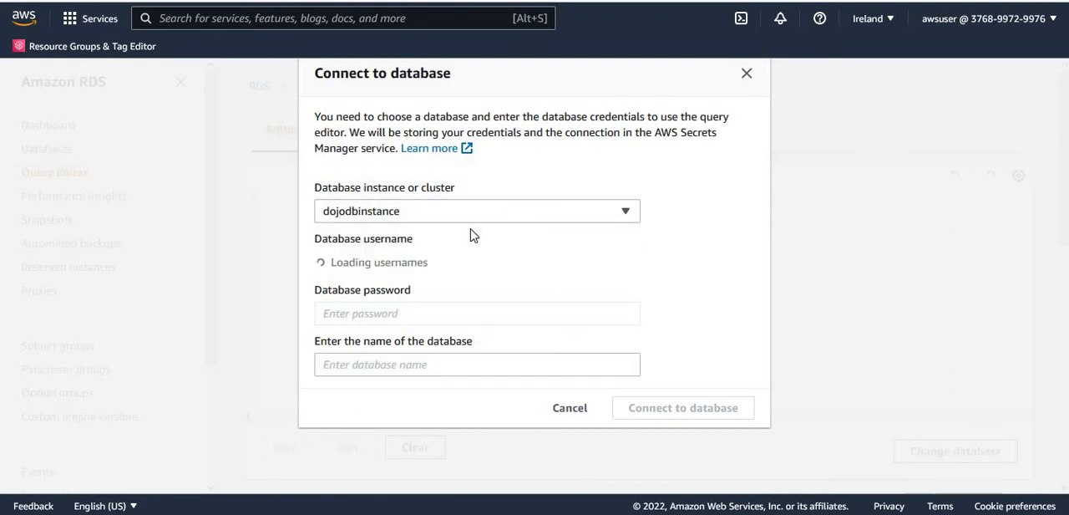
pyautogui.click(478, 266)
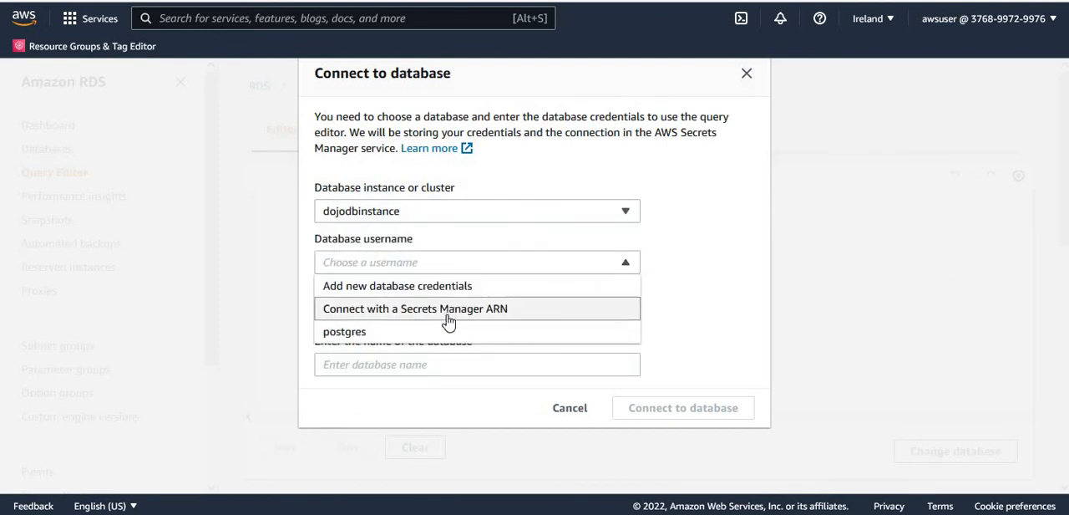
pyautogui.click(410, 332)
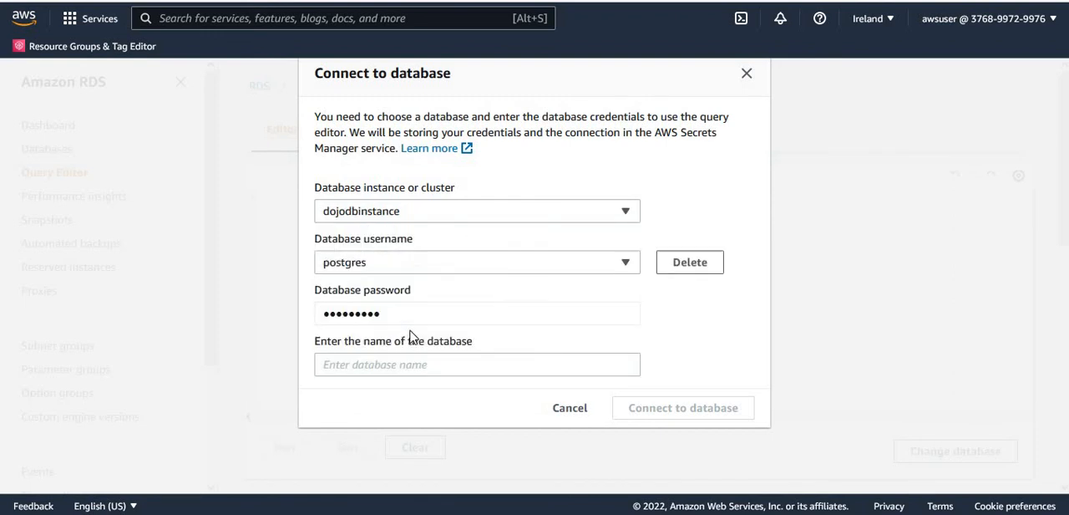
pyautogui.click(440, 370)
pyautogui.write('postgres')
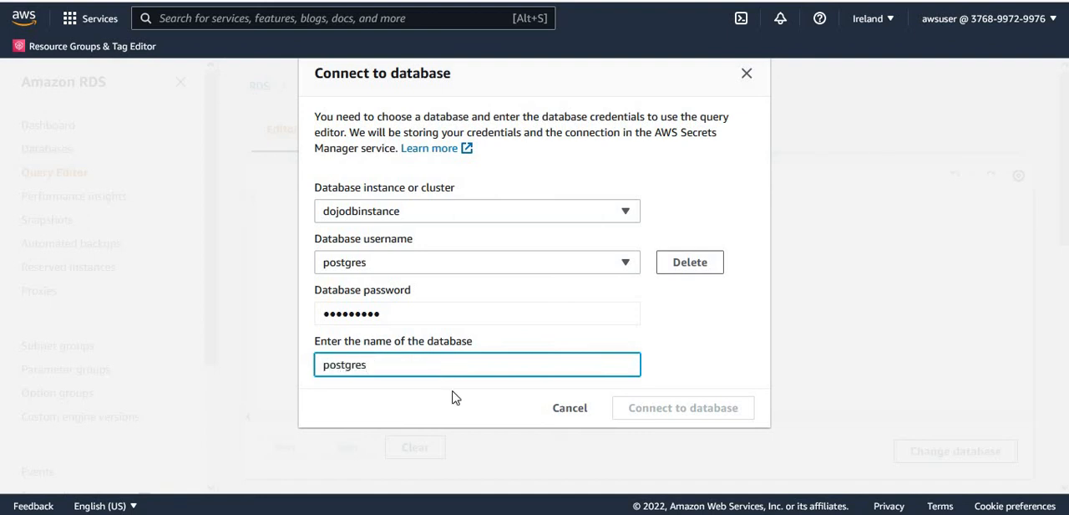
pyautogui.click(456, 401)
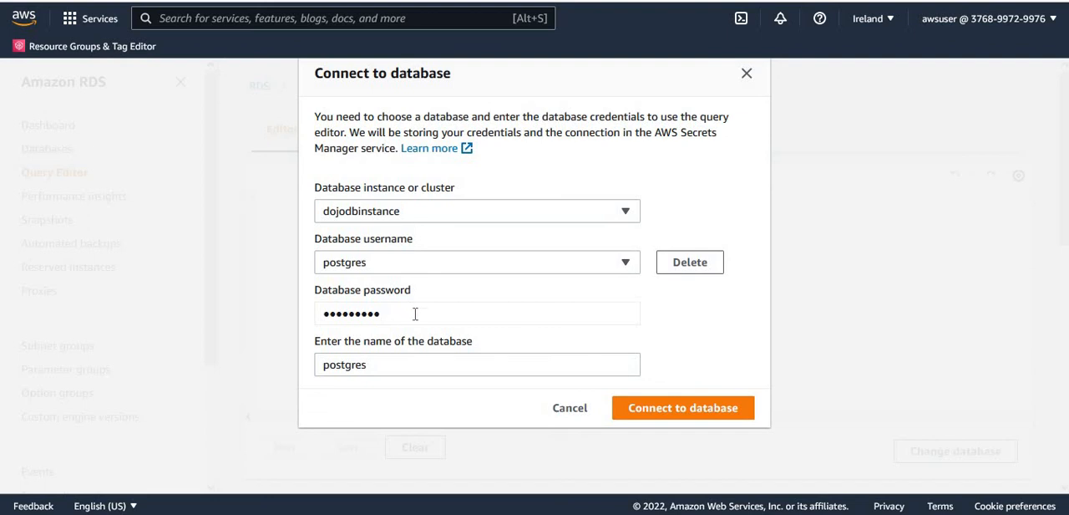
pyautogui.click(658, 409)
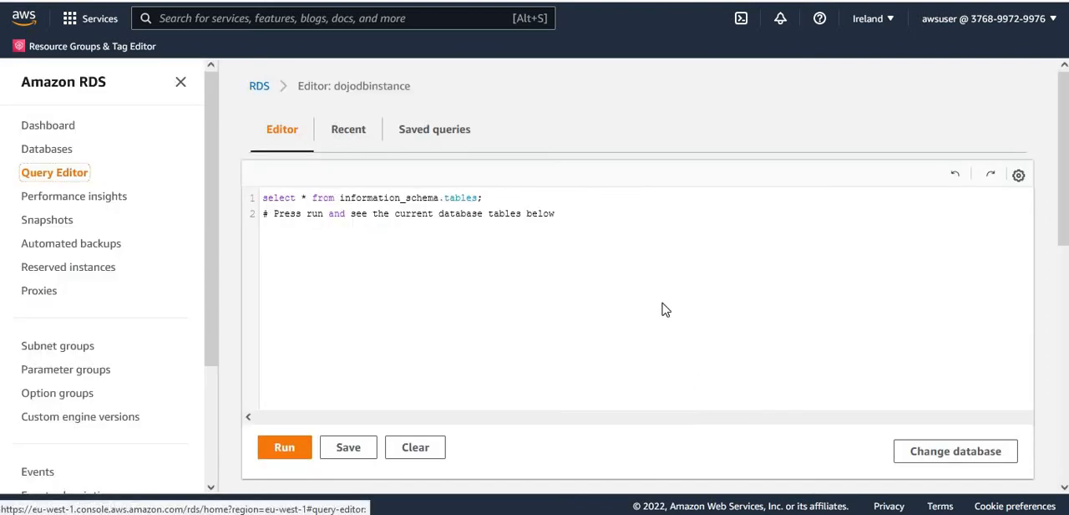
# - Replace the default query with "ALTER TABLE employees ADD createdon date;" copied from RDS_Table_Data_Update_Script.sql in the text editor
pyautogui.moveTo(577, 213); pyautogui.dragTo(209, 191)
pyautogui.press('BackSpace')
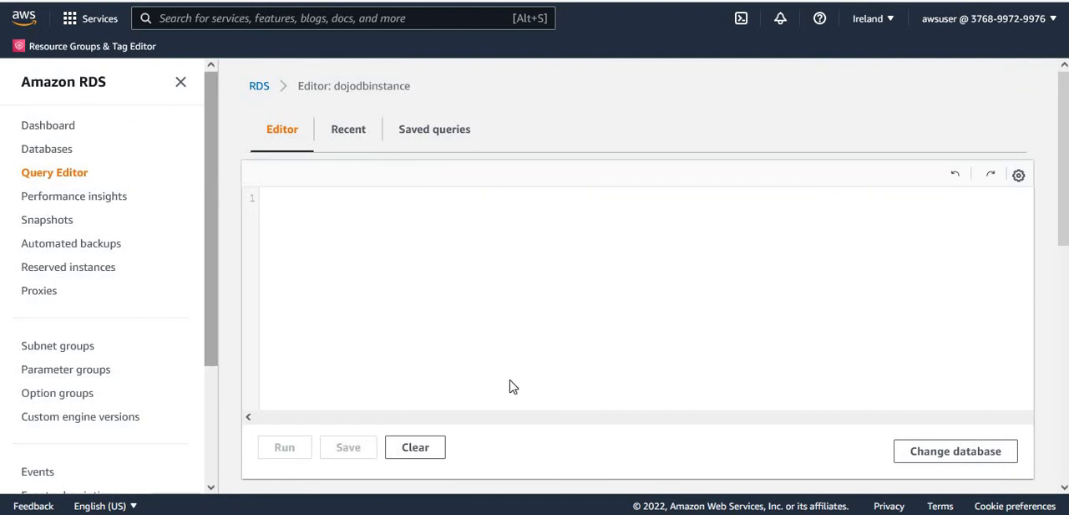
pyautogui.click(465, 512)
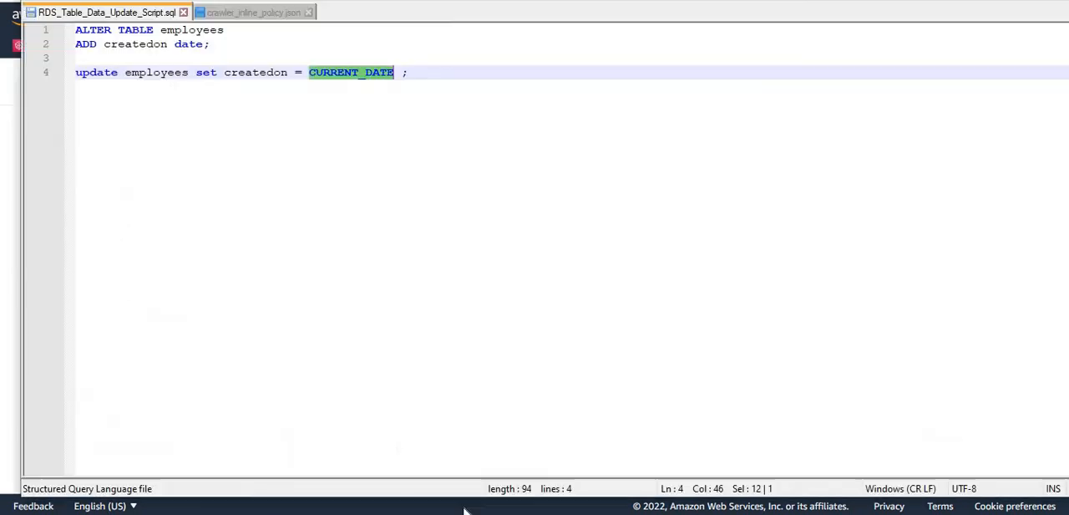
pyautogui.click(238, 114)
pyautogui.moveTo(207, 44); pyautogui.dragTo(41, 29)
pyautogui.hotkey('ctrl', 'c')
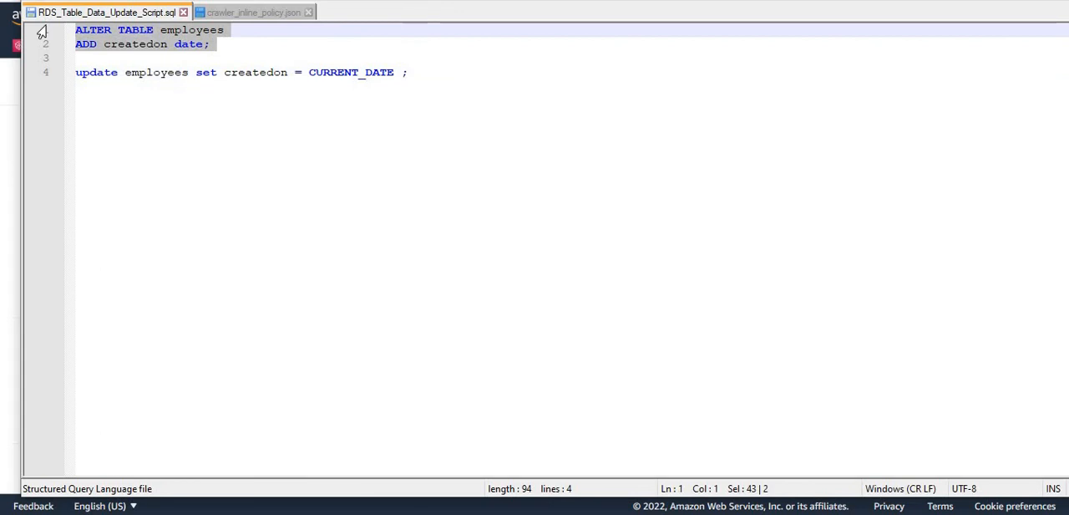
pyautogui.click(351, 471)
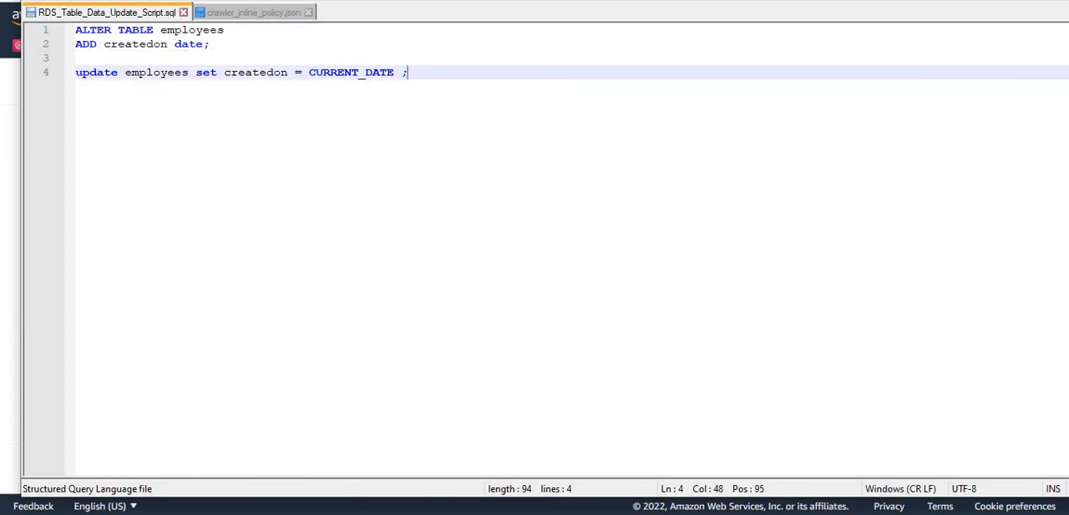
pyautogui.click(361, 511)
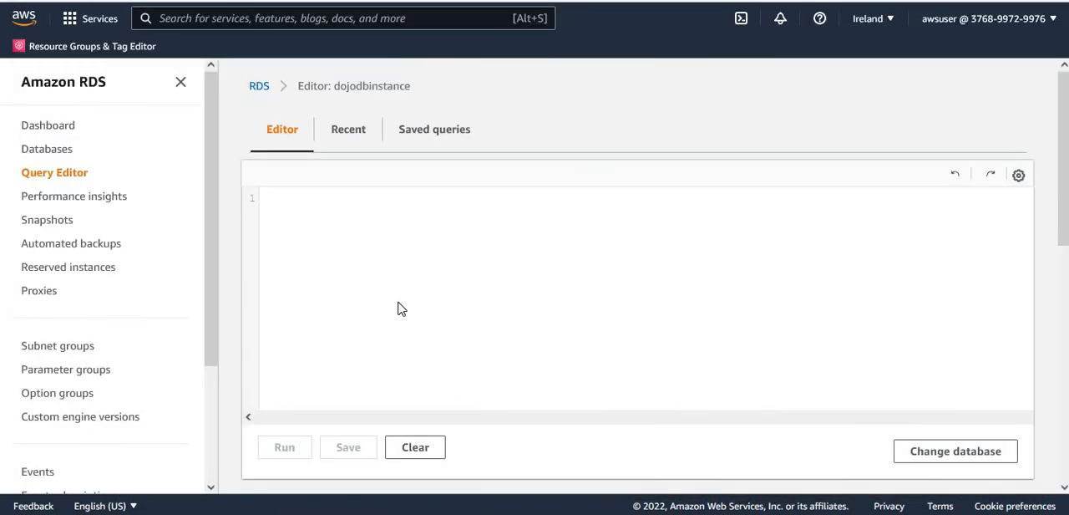
pyautogui.hotkey('ctrl', 'v')
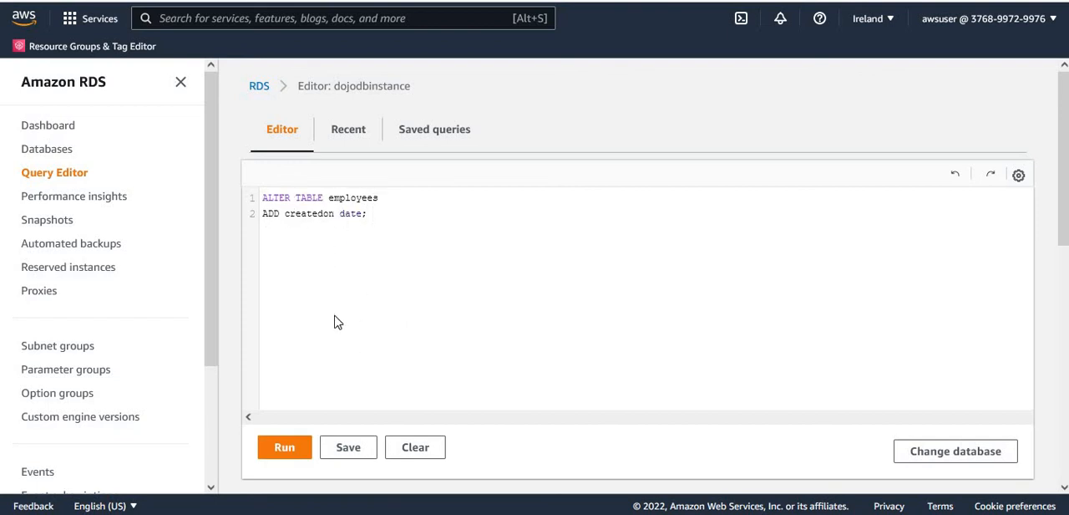
# - Run the ALTER TABLE query and check the executed statement's status in the output
pyautogui.click(285, 451)
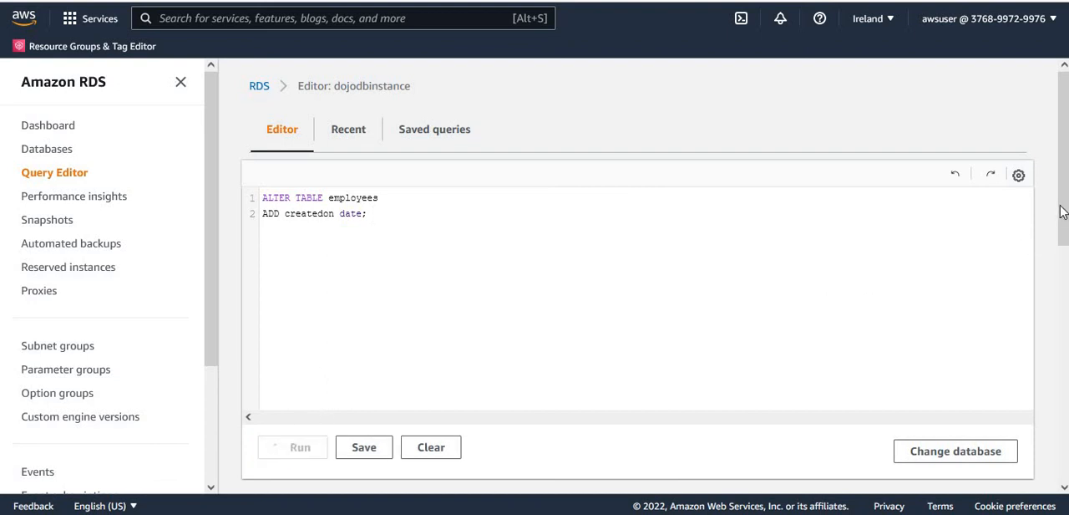
pyautogui.moveTo(1066, 230); pyautogui.dragTo(1066, 337)
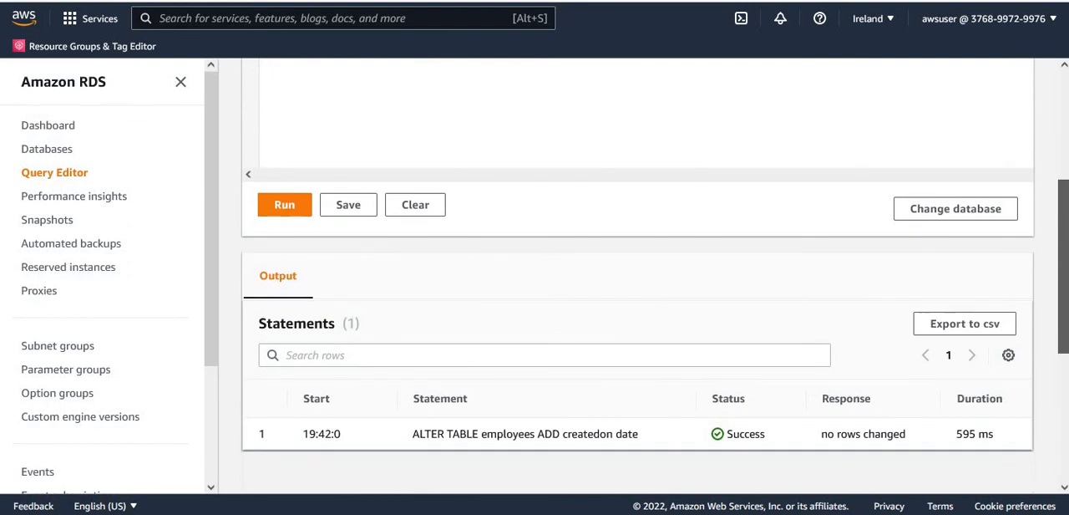
pyautogui.doubleClick(576, 437)
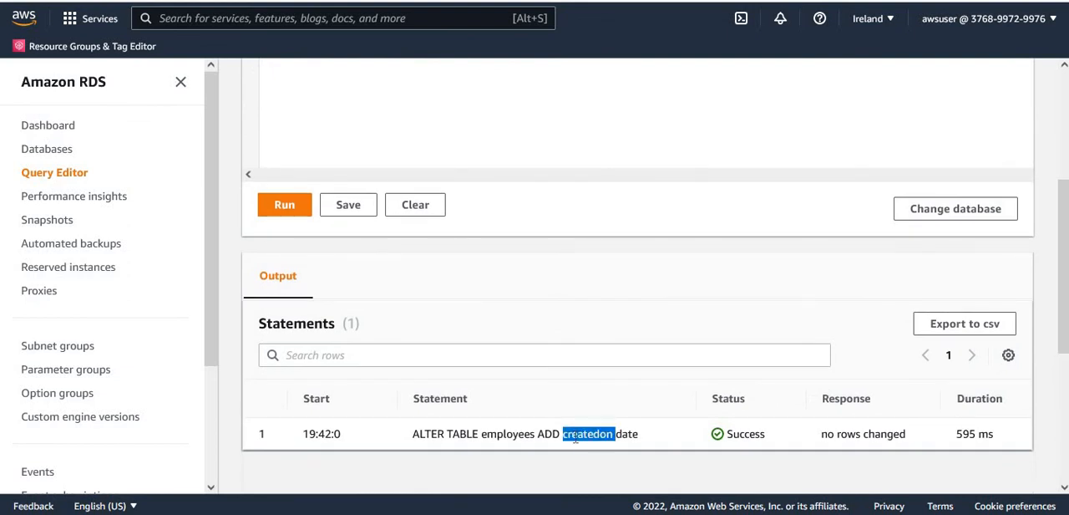
# - Replace the query with "update employees set createdon = CURRENT_DATE ;" copied from RDS_Table_Data_Update_Script.sql in the text editor
pyautogui.hotkey('alt', 'Tab')
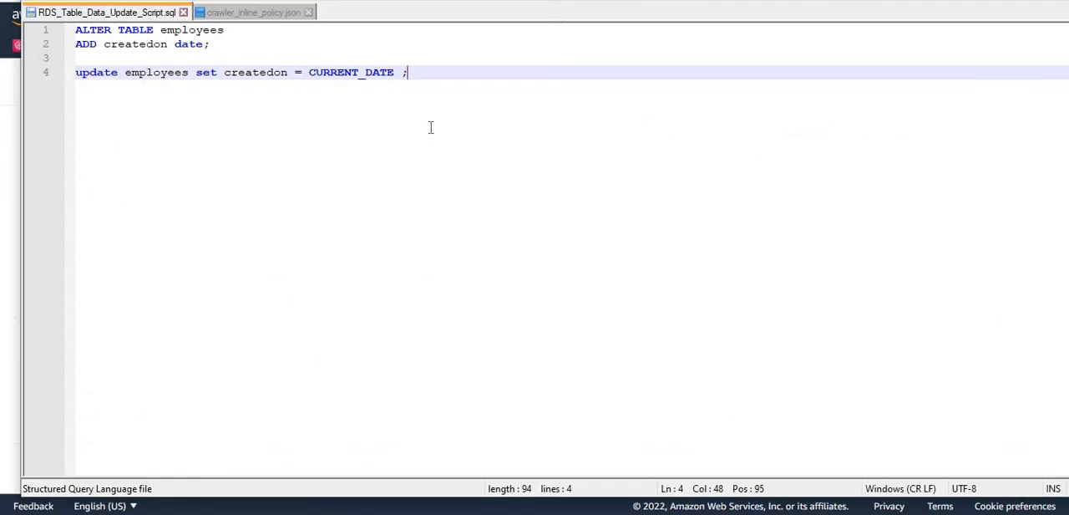
pyautogui.click(64, 81)
pyautogui.hotkey('ctrl', 'c')
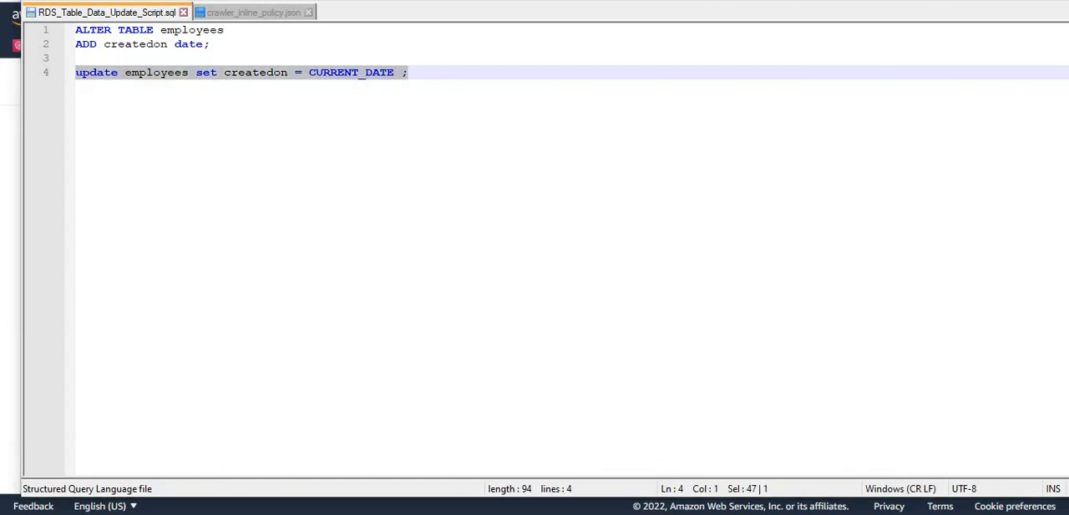
pyautogui.hotkey('alt', 'Tab')
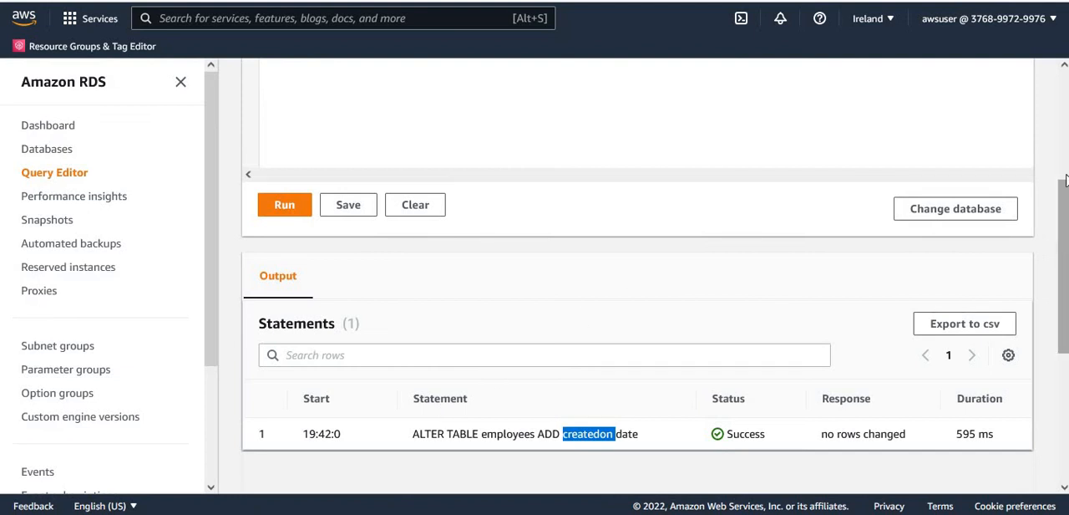
pyautogui.scroll(3, 1066, 269)
pyautogui.click(375, 215)
pyautogui.hotkey('ctrl', 'a')
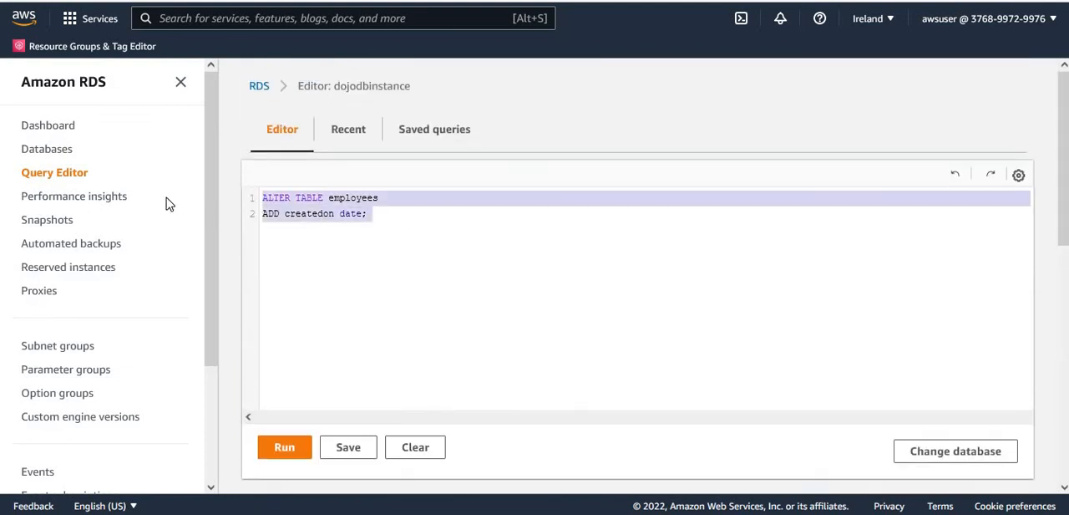
pyautogui.hotkey('ctrl', 'v')
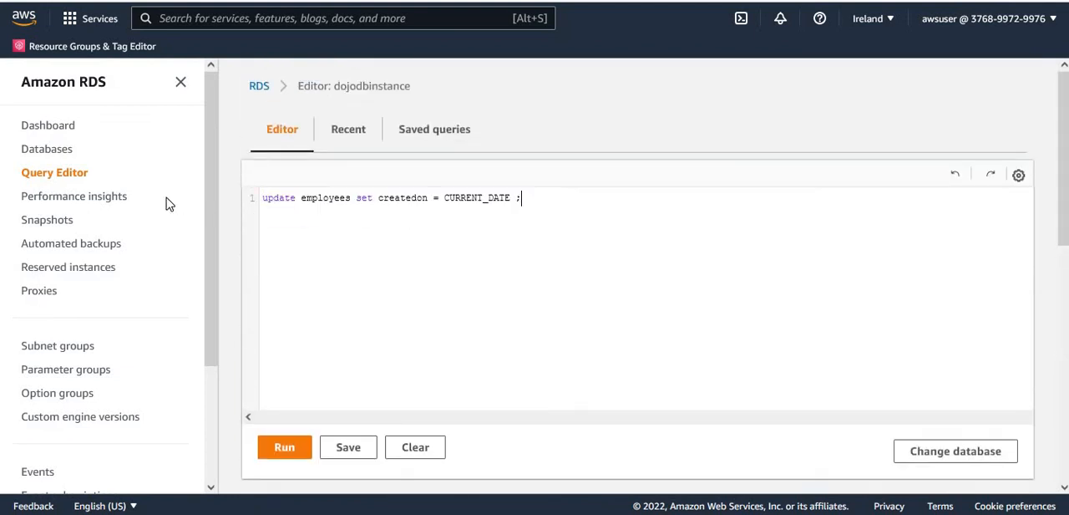
# - Run the update query on the employees table and check its status and response in the output
pyautogui.click(282, 452)
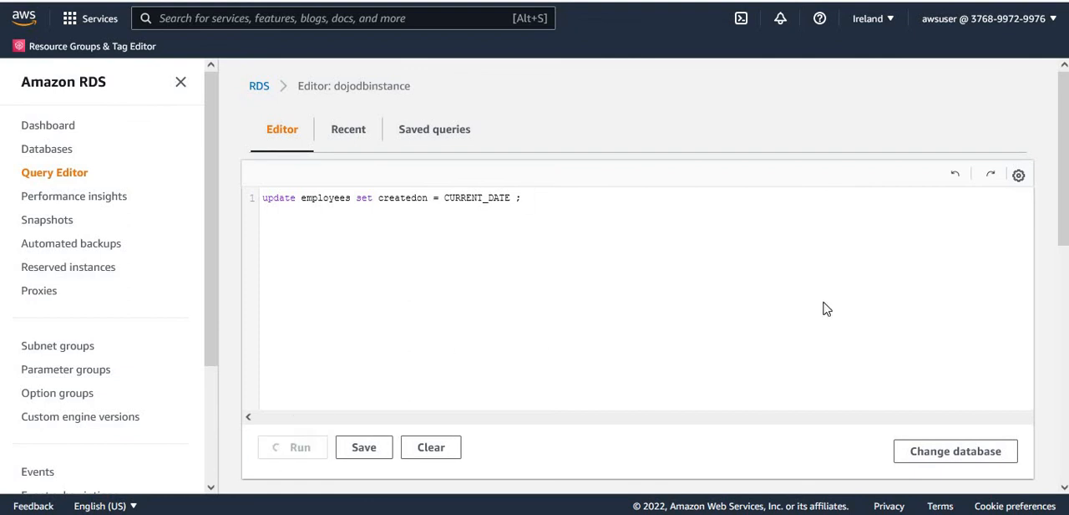
pyautogui.moveTo(1063, 209); pyautogui.dragTo(1067, 320)
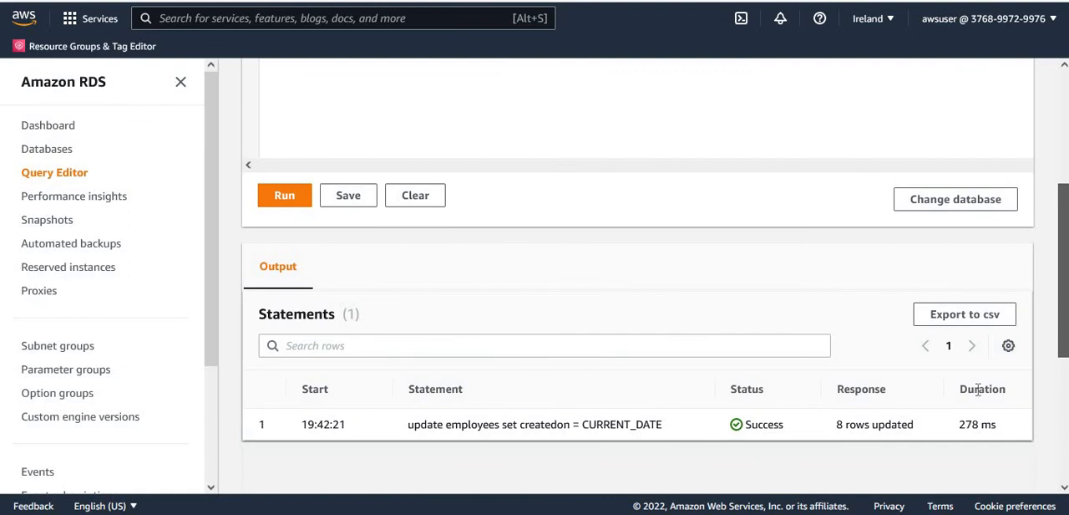
pyautogui.moveTo(846, 424); pyautogui.dragTo(902, 424)
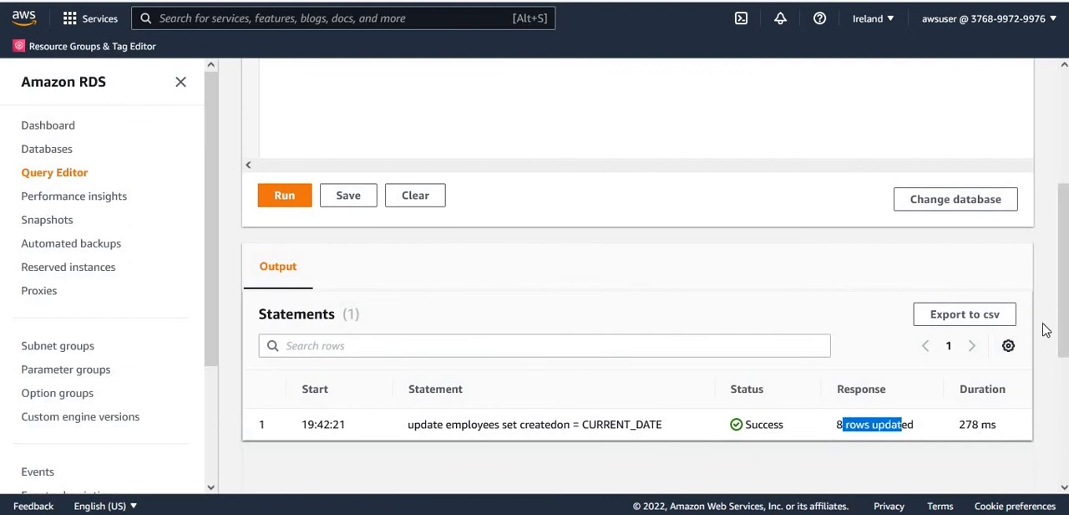
pyautogui.moveTo(1063, 321); pyautogui.dragTo(1062, 205)
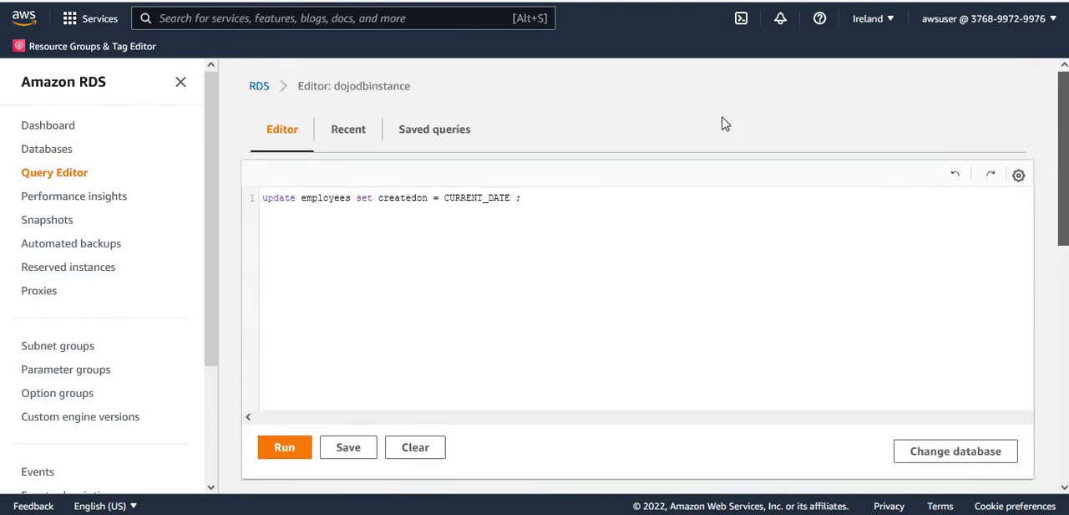
# - Replace the query with "select * from employees", run it and review the createdon values in the returned rows
pyautogui.doubleClick(320, 199)
pyautogui.moveTo(539, 201); pyautogui.dragTo(177, 208)
pyautogui.write('select')
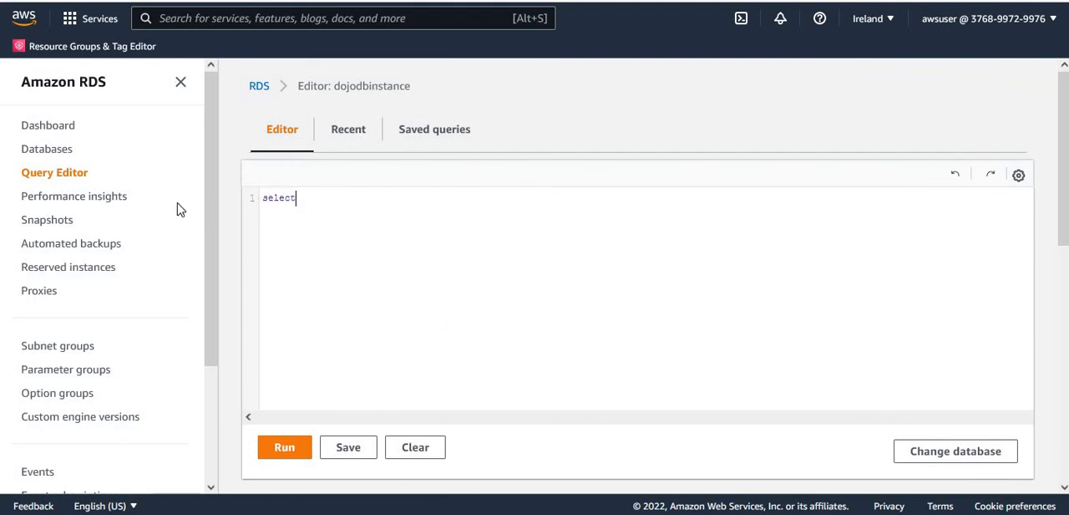
pyautogui.write(' * from employees')
pyautogui.click(281, 447)
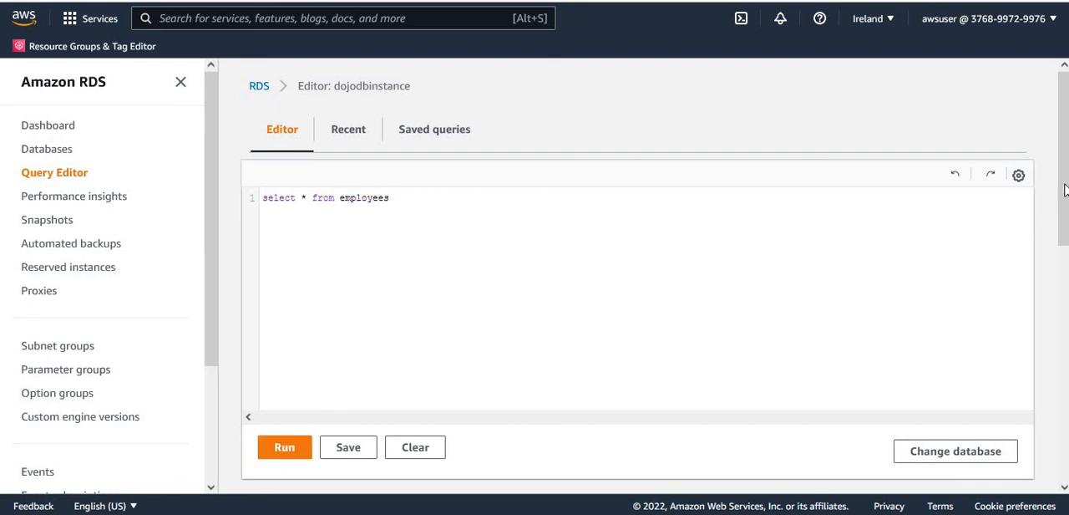
pyautogui.scroll(-3, 1064, 190)
pyautogui.scroll(-3, 902, 247)
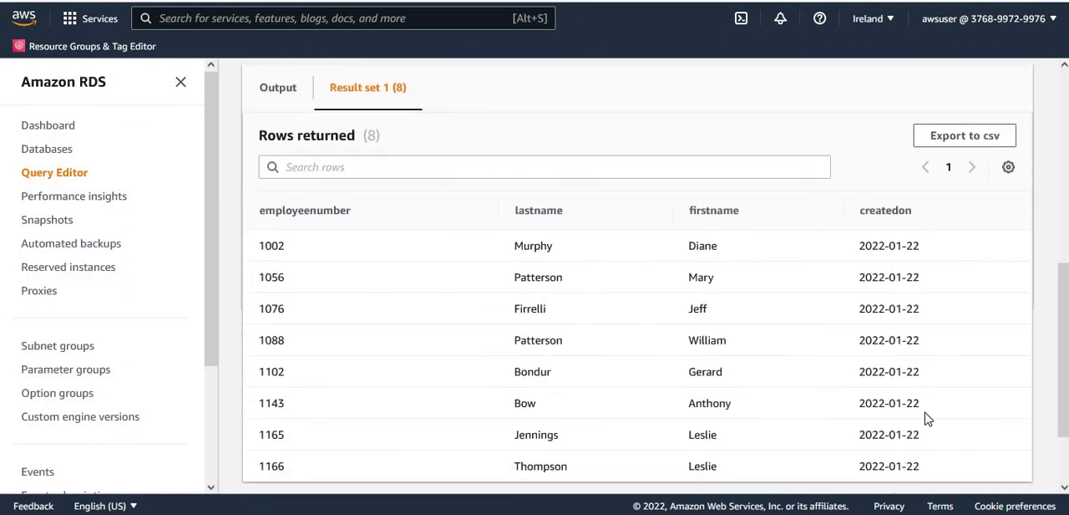
pyautogui.moveTo(1064, 414); pyautogui.dragTo(1063, 221)
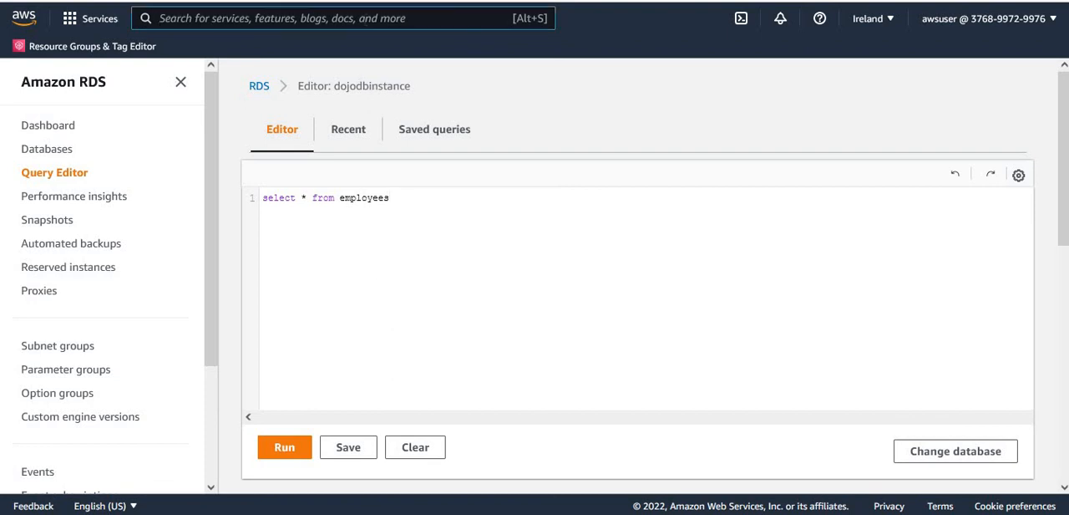
# - Search for the Glue service, open AWS Glue and run the rdscrawler crawler
pyautogui.write('Glue')
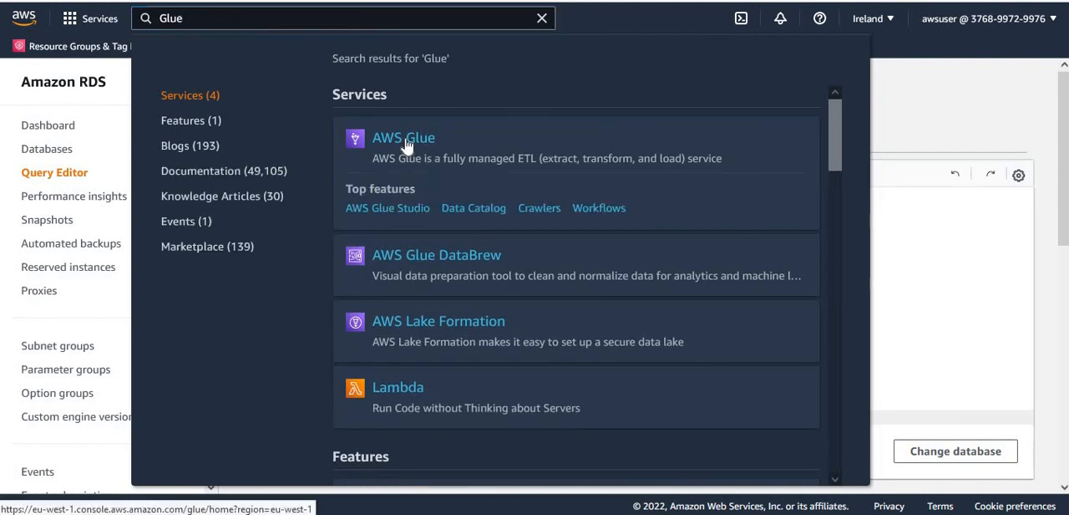
pyautogui.click(406, 139)
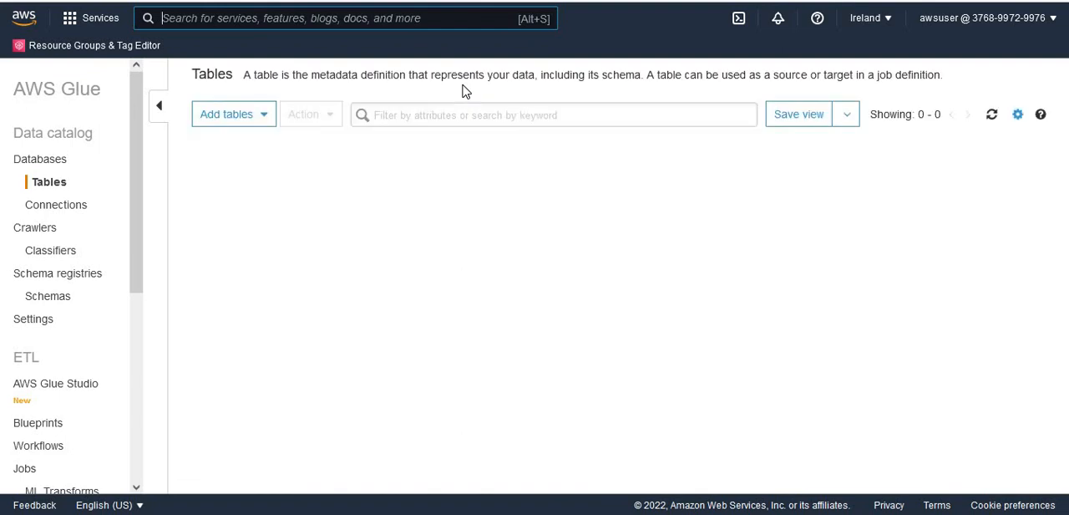
pyautogui.click(46, 231)
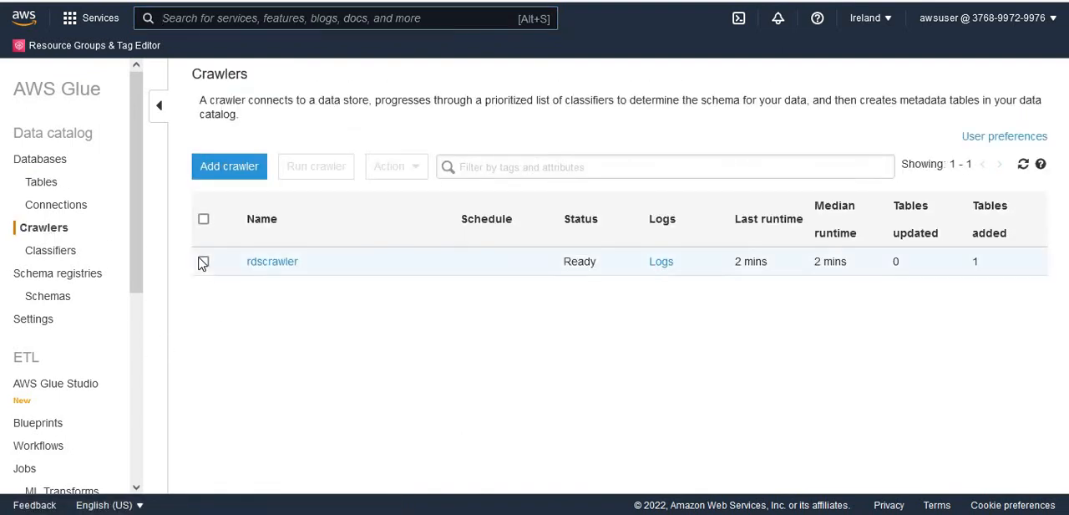
pyautogui.click(203, 262)
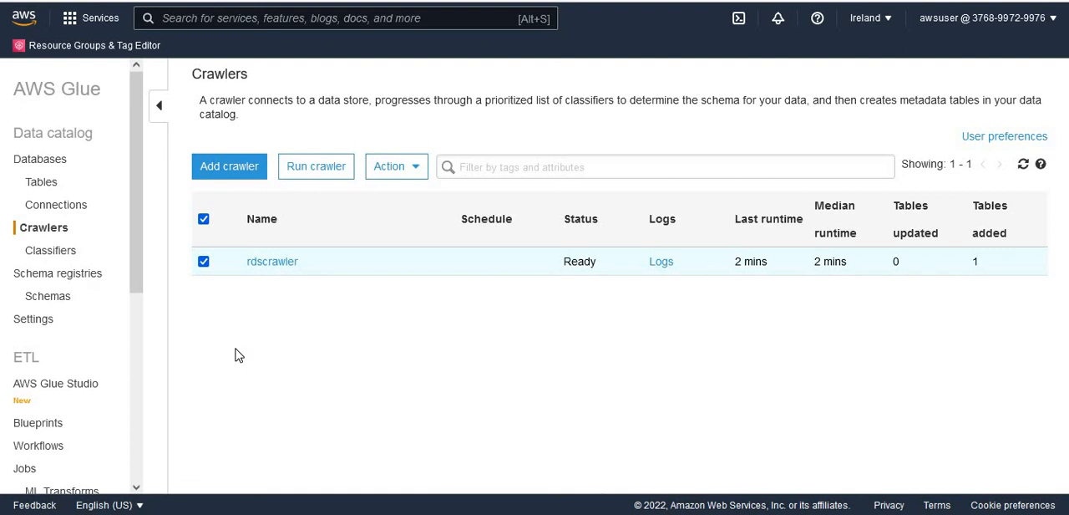
pyautogui.click(321, 169)
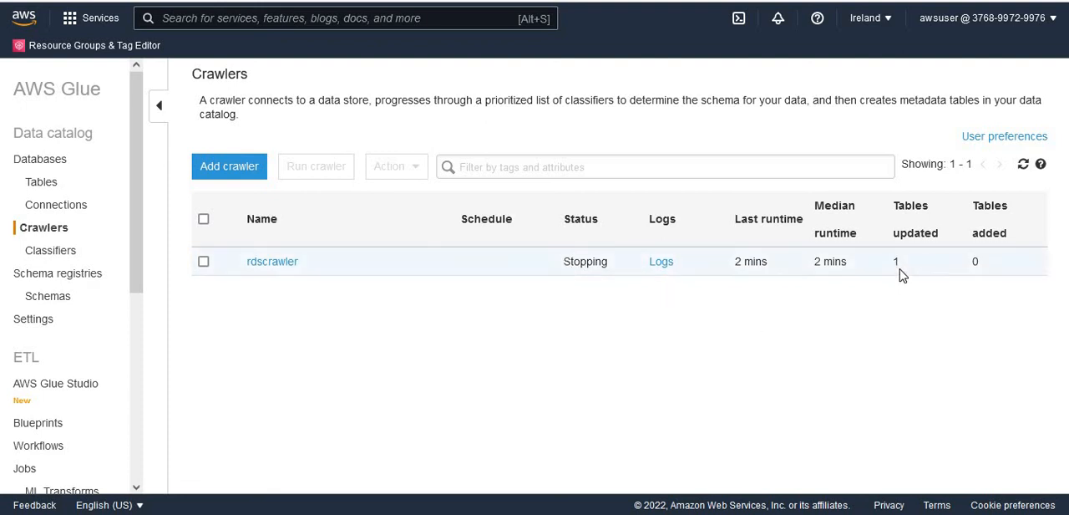
# - Open the postgres_public_employees table in the data catalog and check its schema for the createdon column and data type
pyautogui.click(42, 183)
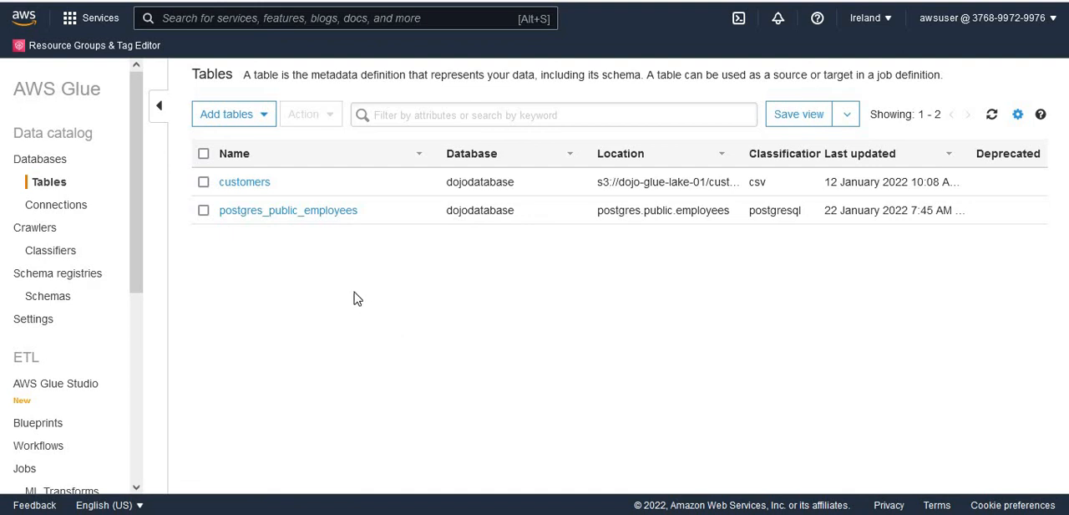
pyautogui.click(269, 219)
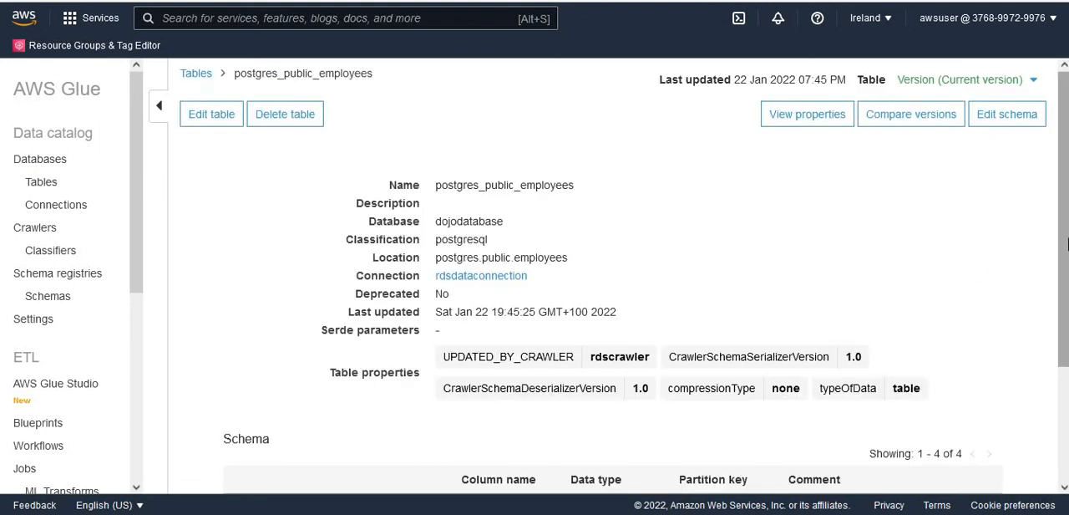
pyautogui.moveTo(1067, 248); pyautogui.dragTo(1067, 359)
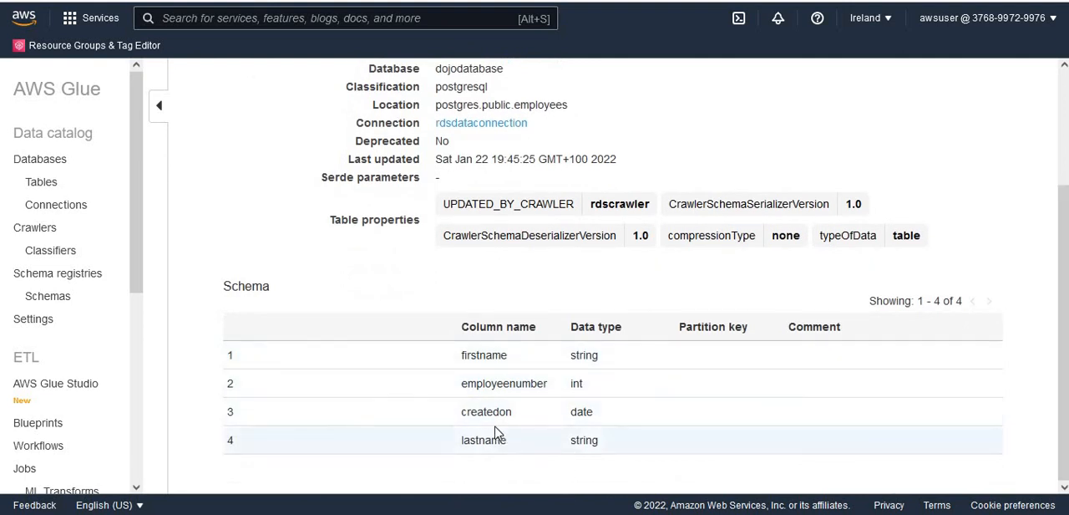
pyautogui.moveTo(462, 412); pyautogui.dragTo(608, 411)
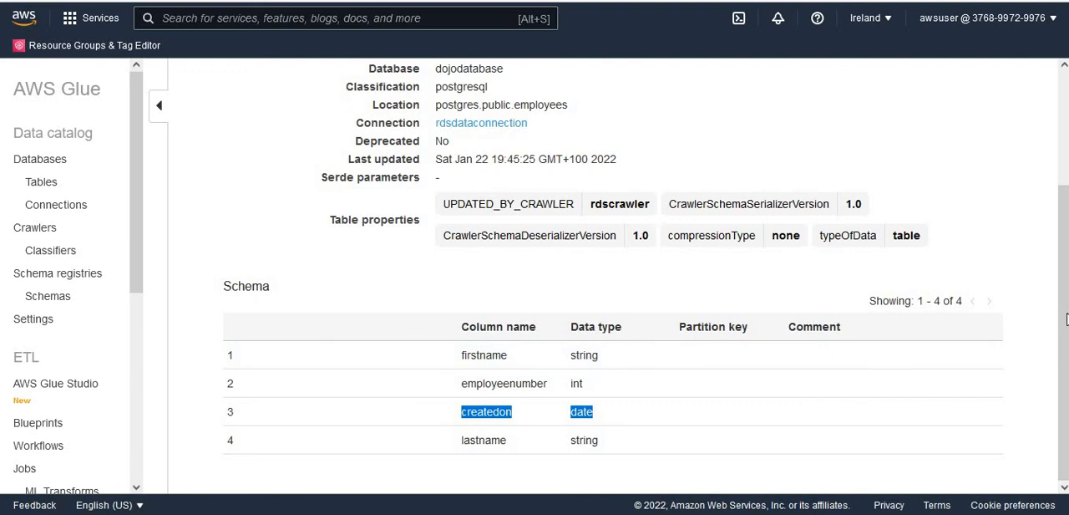
pyautogui.moveTo(1066, 309); pyautogui.dragTo(1066, 191)
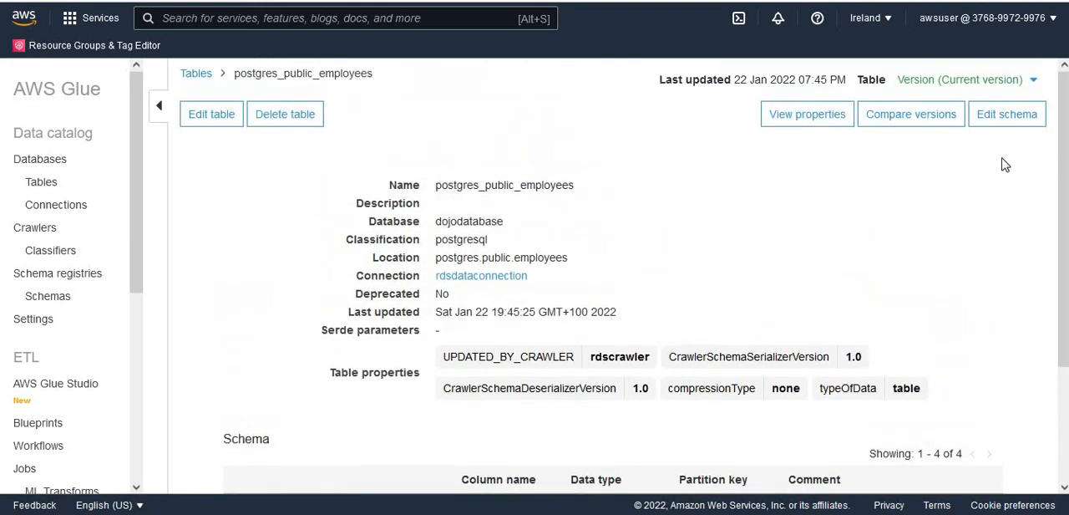
# - List the versions of the postgres_public_employees table, switch to version 0 and review its schema
pyautogui.click(1035, 82)
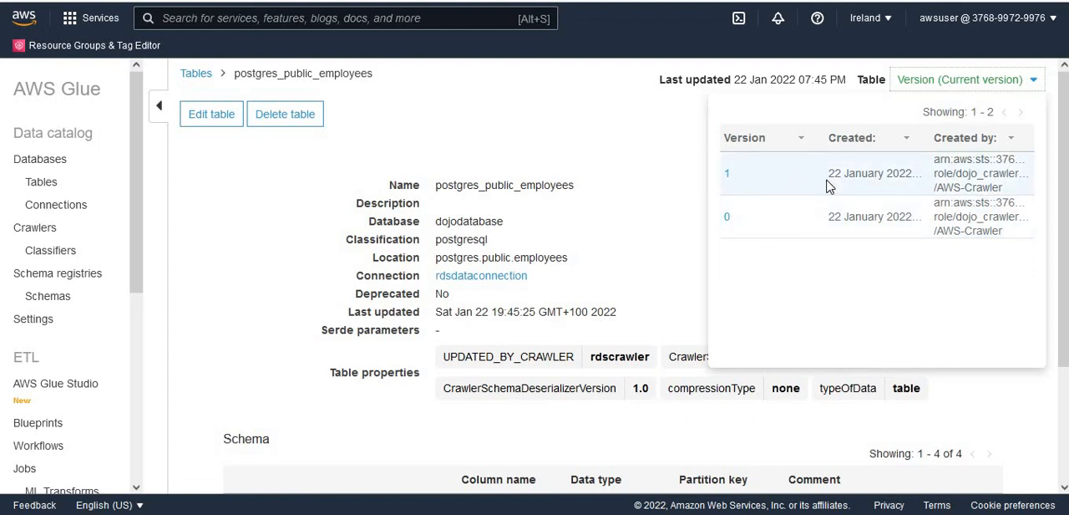
pyautogui.click(653, 143)
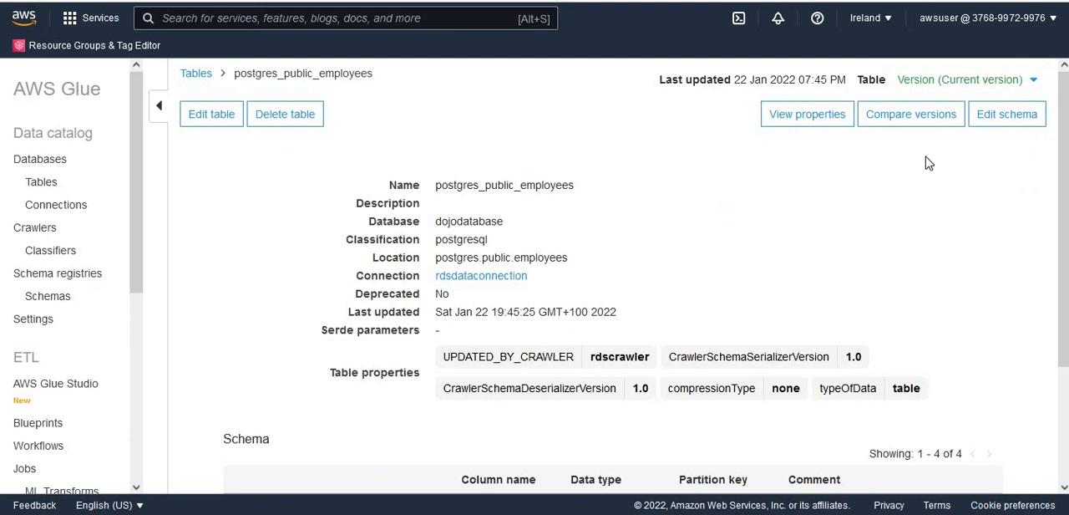
pyautogui.click(1033, 82)
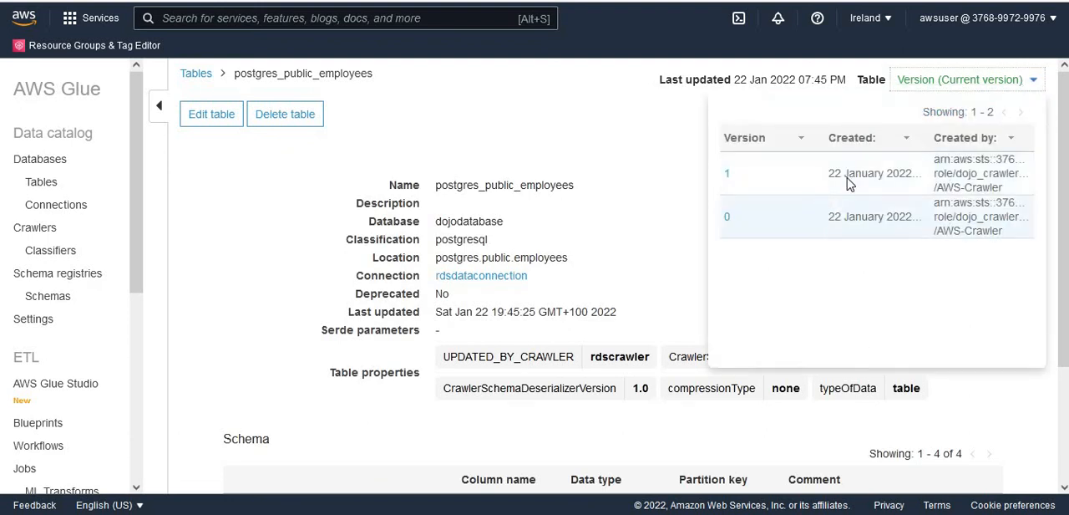
pyautogui.click(793, 233)
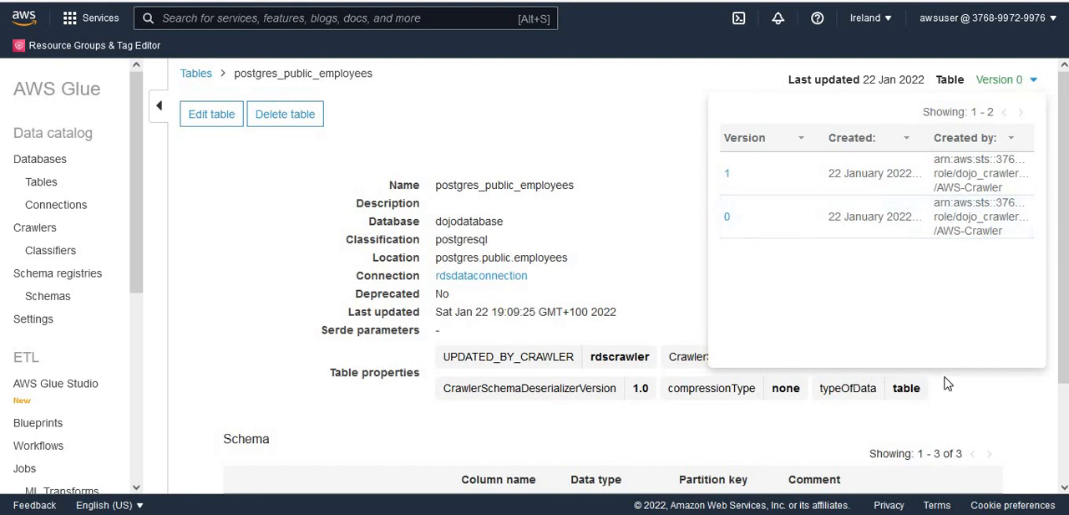
pyautogui.click(986, 427)
pyautogui.moveTo(1065, 324); pyautogui.dragTo(1065, 428)
pyautogui.moveTo(1061, 289); pyautogui.dragTo(1056, 107)
# - Switch the table back to version 1, review its schema columns and look over the version list again
pyautogui.click(1019, 78)
pyautogui.click(823, 175)
pyautogui.click(677, 252)
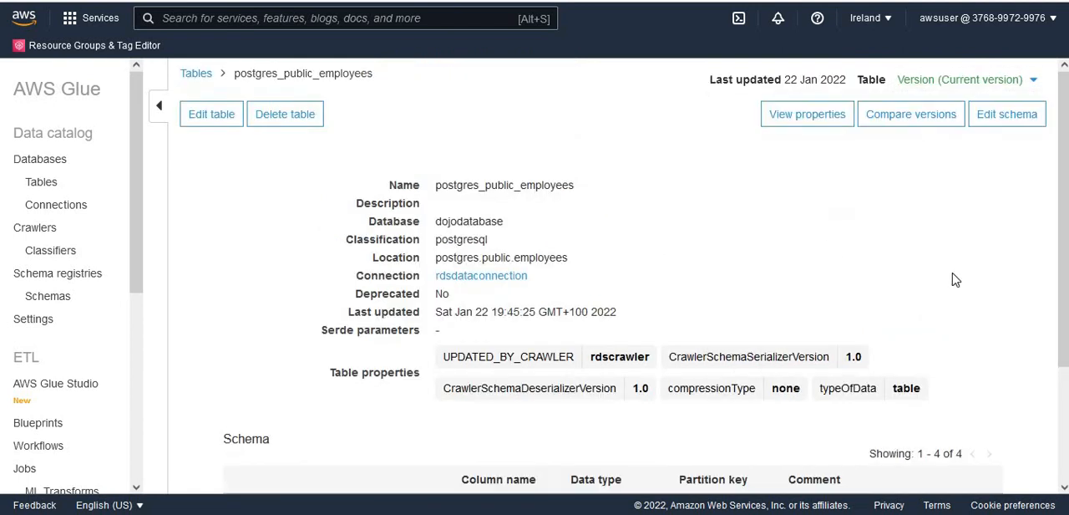
pyautogui.moveTo(1063, 336); pyautogui.dragTo(1063, 455)
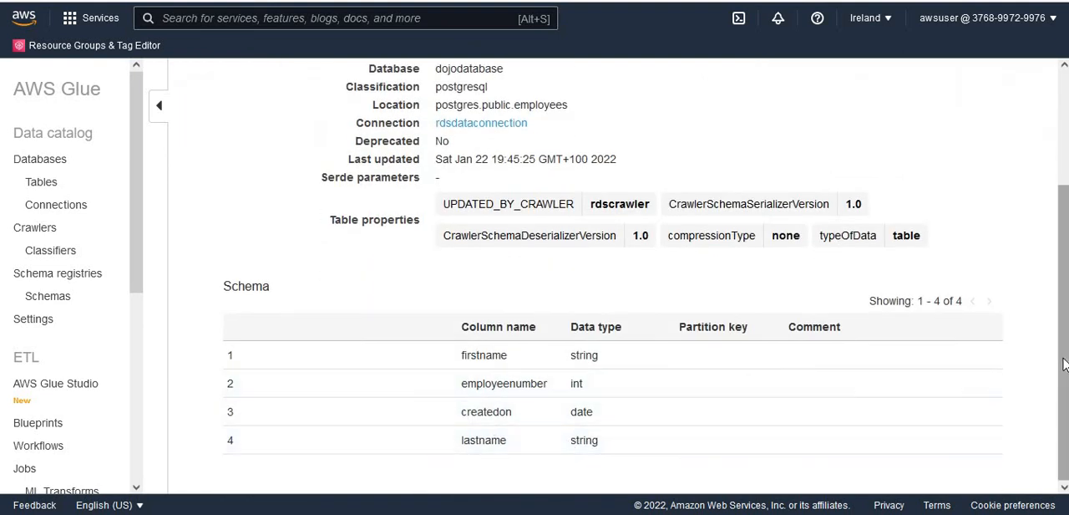
pyautogui.moveTo(1064, 356); pyautogui.dragTo(1064, 242)
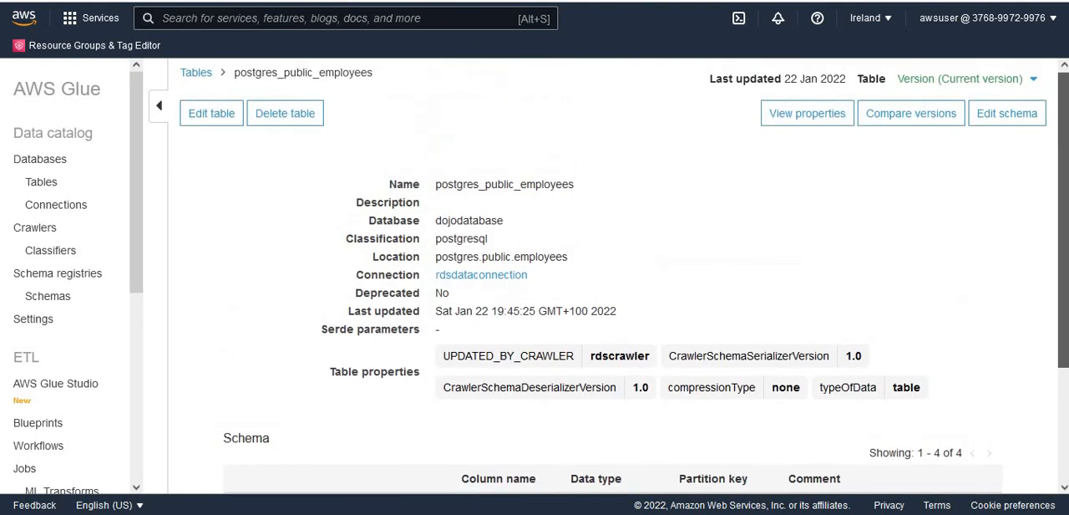
pyautogui.click(1021, 86)
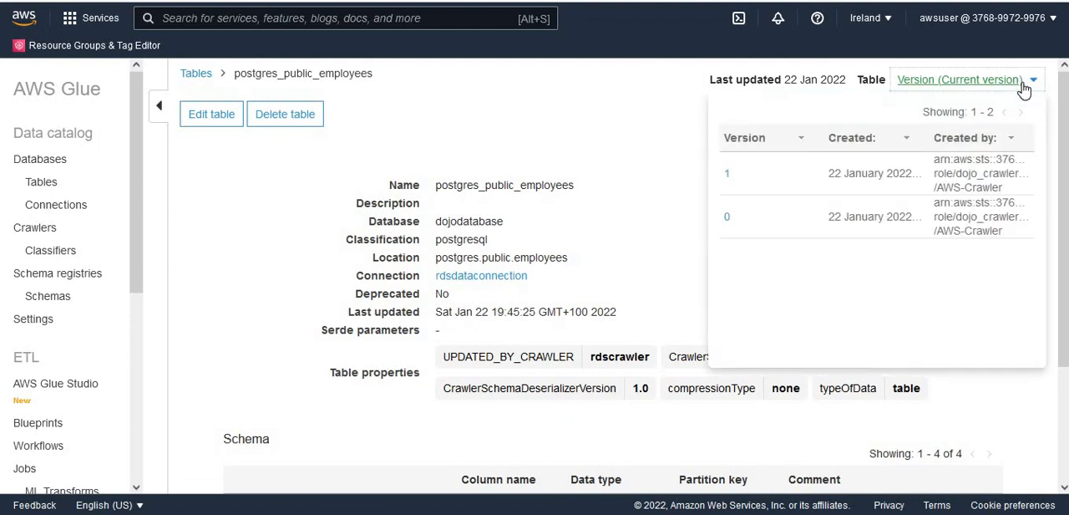
pyautogui.click(643, 233)
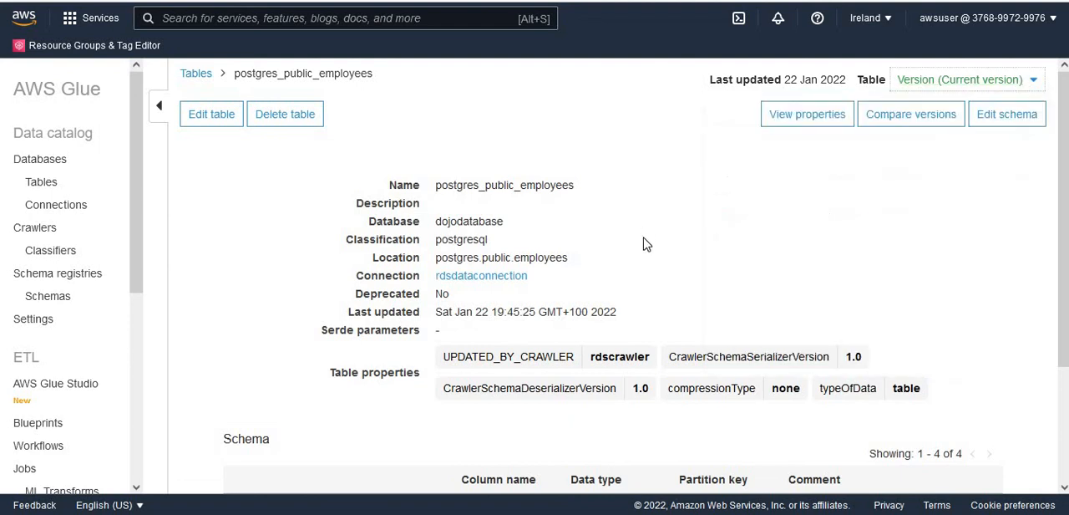
# - Compare version 0 of the postgres_public_employees table with the current version 1 and examine the column changes between their schemas
pyautogui.click(919, 118)
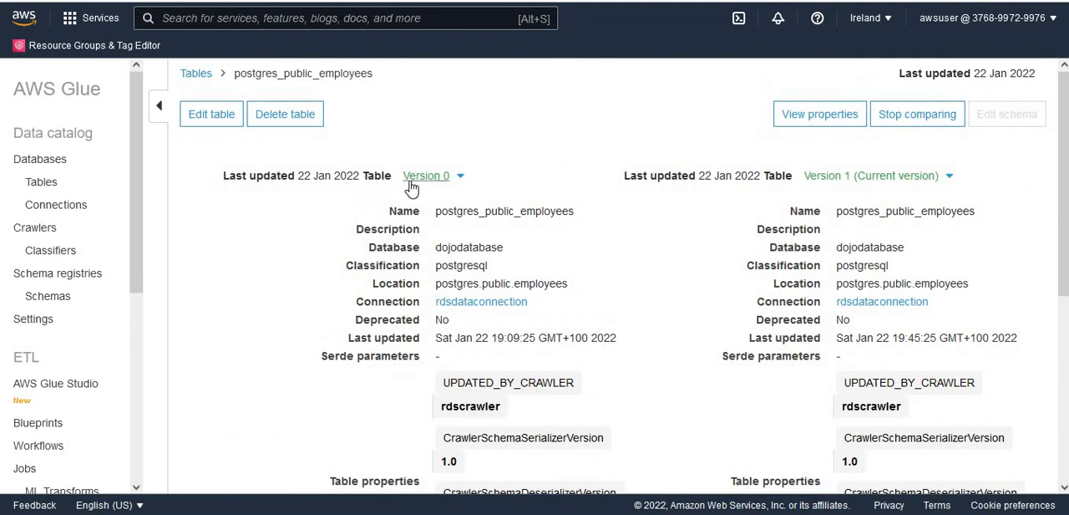
pyautogui.click(950, 175)
pyautogui.click(1048, 224)
pyautogui.moveTo(1063, 265); pyautogui.dragTo(1063, 416)
pyautogui.scroll(-1, 646, 269)
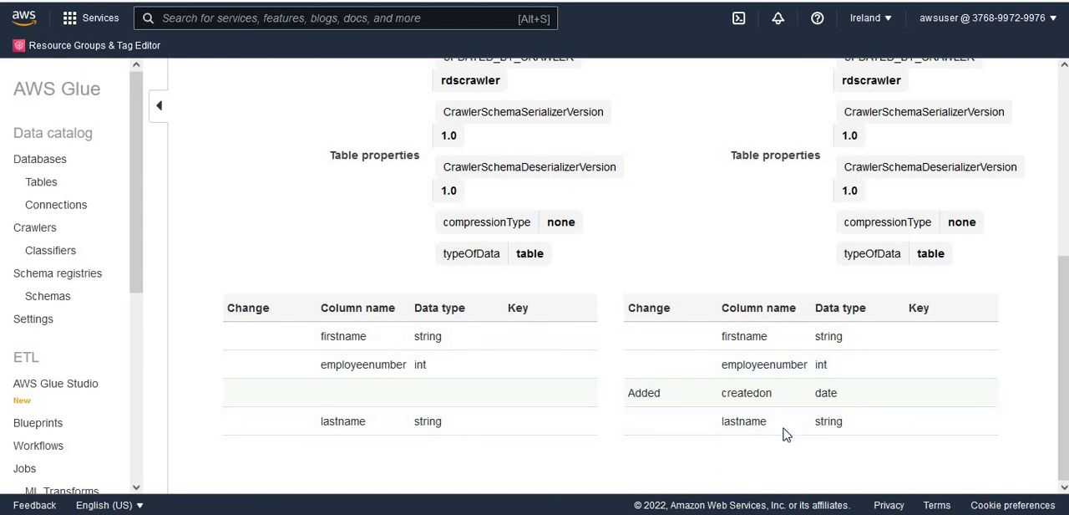
pyautogui.doubleClick(743, 400)
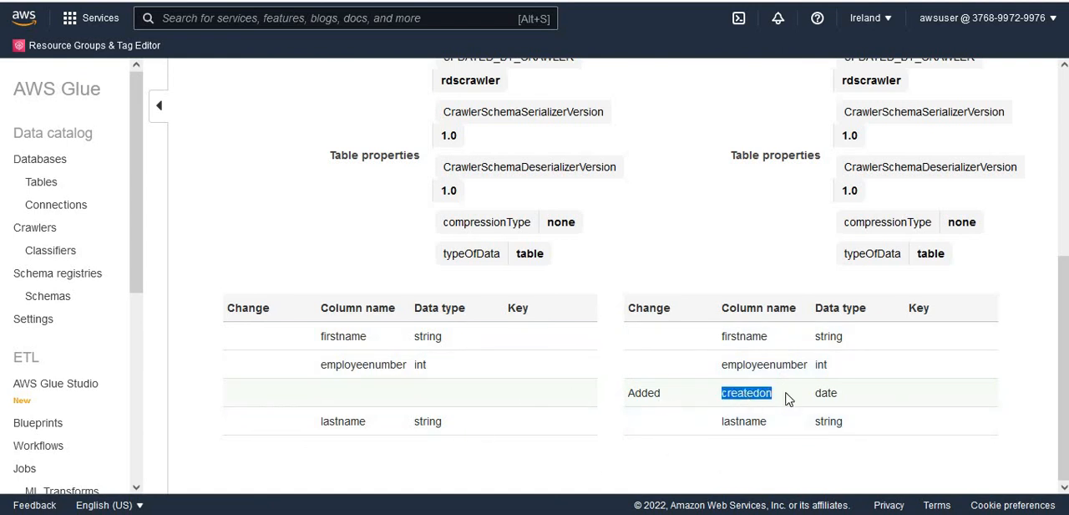
pyautogui.doubleClick(649, 396)
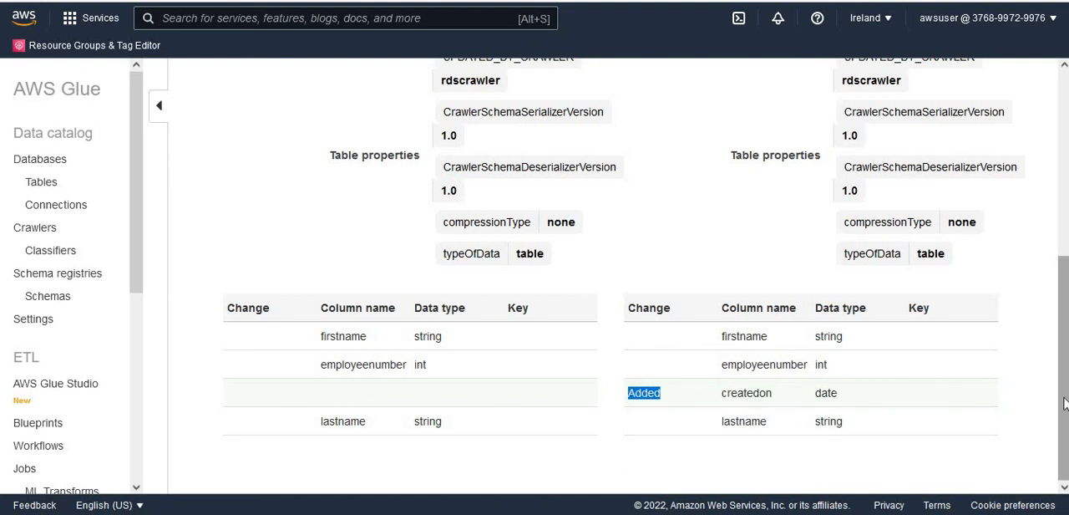
pyautogui.moveTo(1065, 399)
pyautogui.mouseDown()
pyautogui.moveTo(1067, 206)
pyautogui.moveTo(1064, 401)
pyautogui.mouseUp()
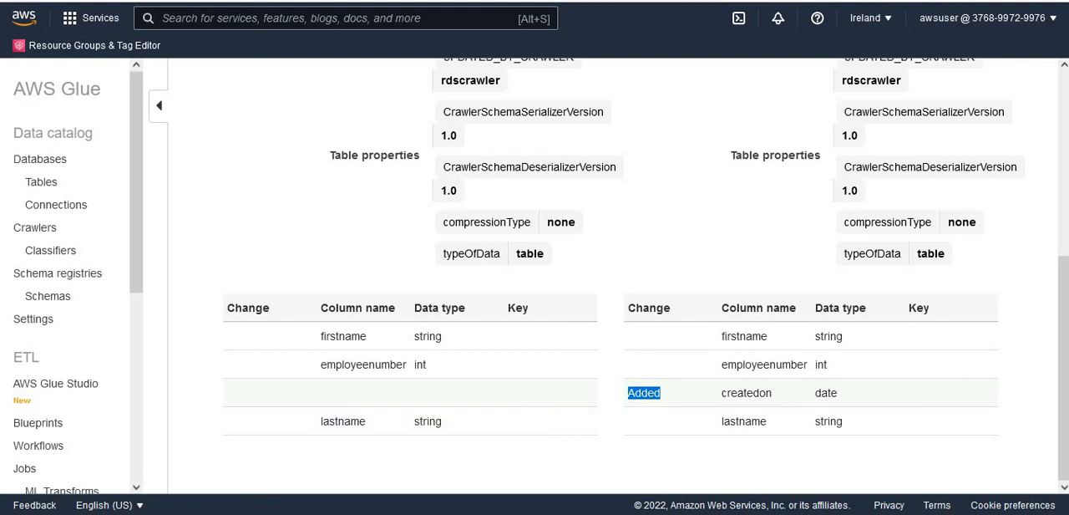
# - Switch to the 5_Glue_Data_Catalog_Revisted folder in File Explorer and open its orders folder
pyautogui.click(251, 513)
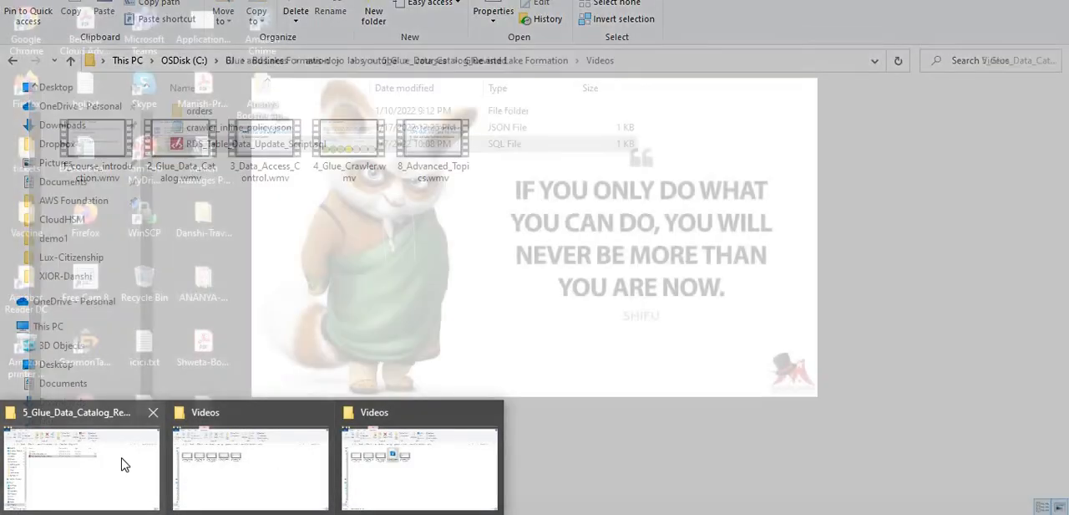
pyautogui.click(122, 465)
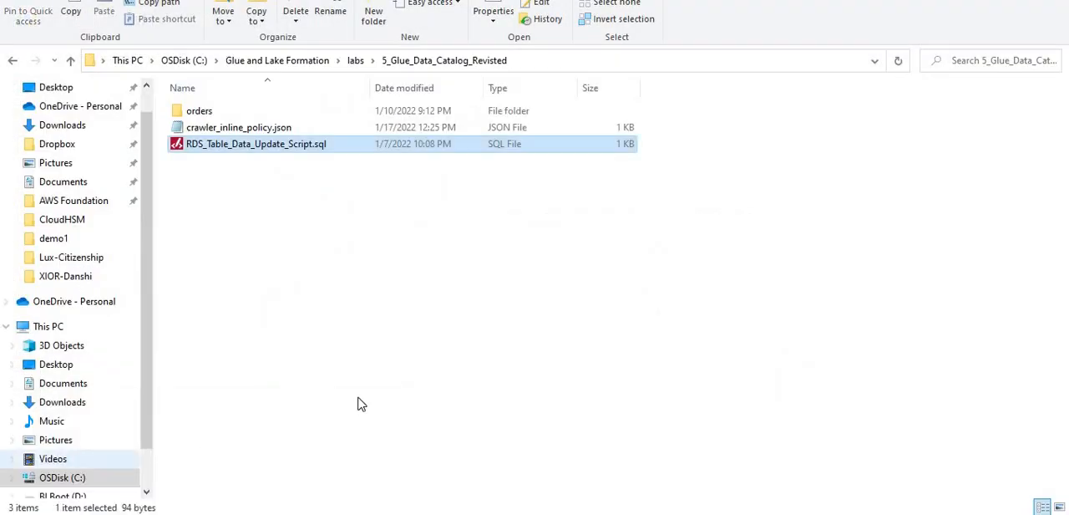
pyautogui.click(433, 327)
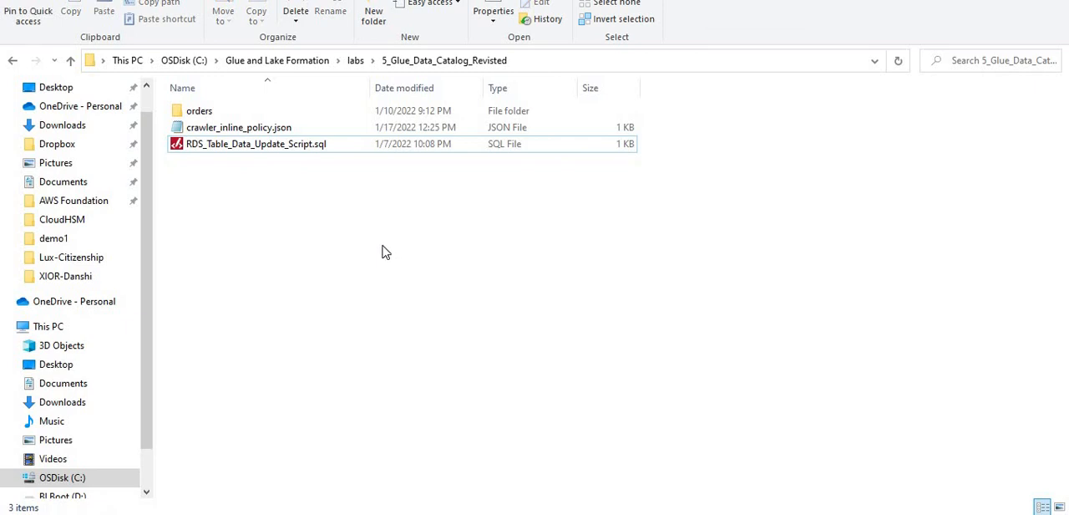
pyautogui.click(195, 117)
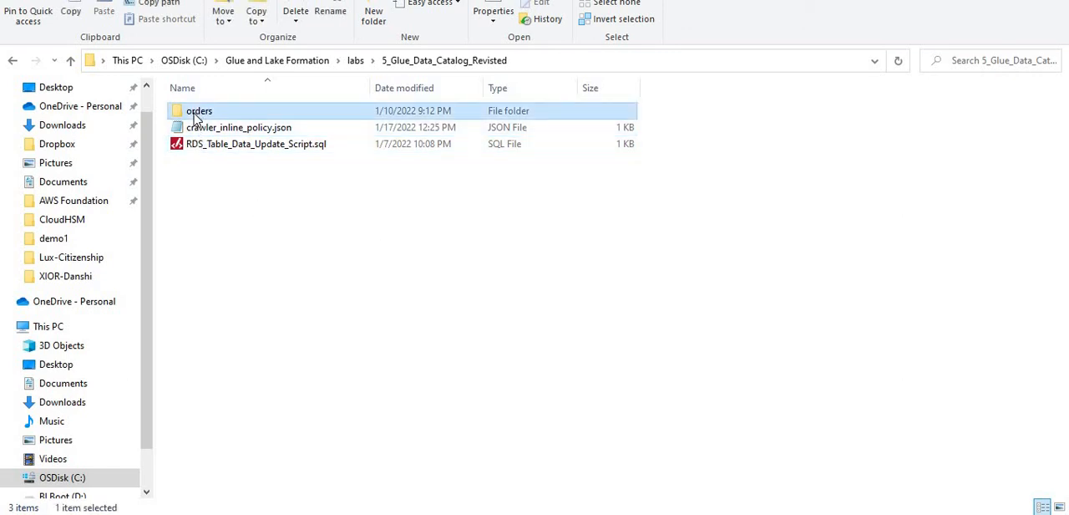
pyautogui.doubleClick(195, 117)
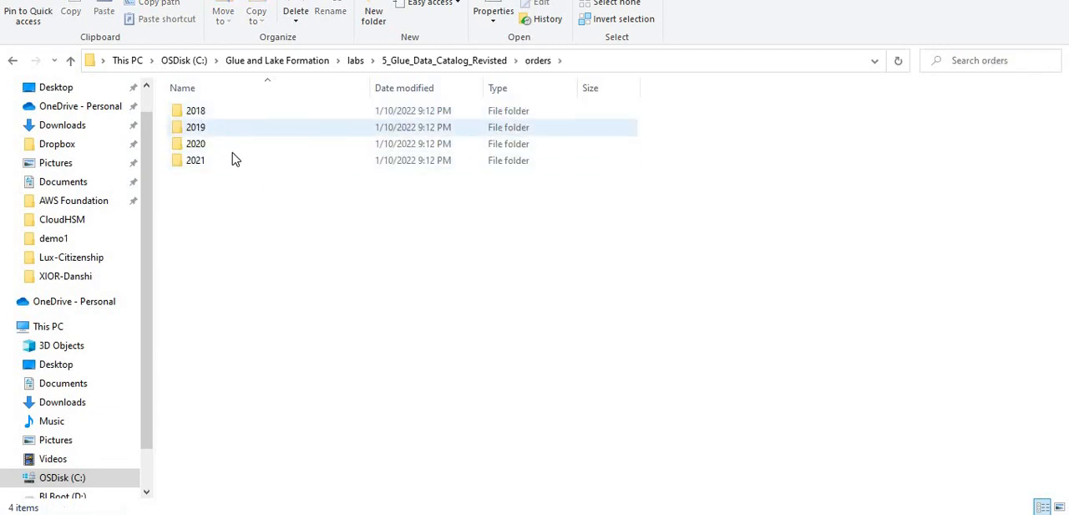
# - Check the contents of the 2018, 2019, 2020 and 2021 order folders and return to the 5_Glue_Data_Catalog_Revisted folder
pyautogui.doubleClick(211, 114)
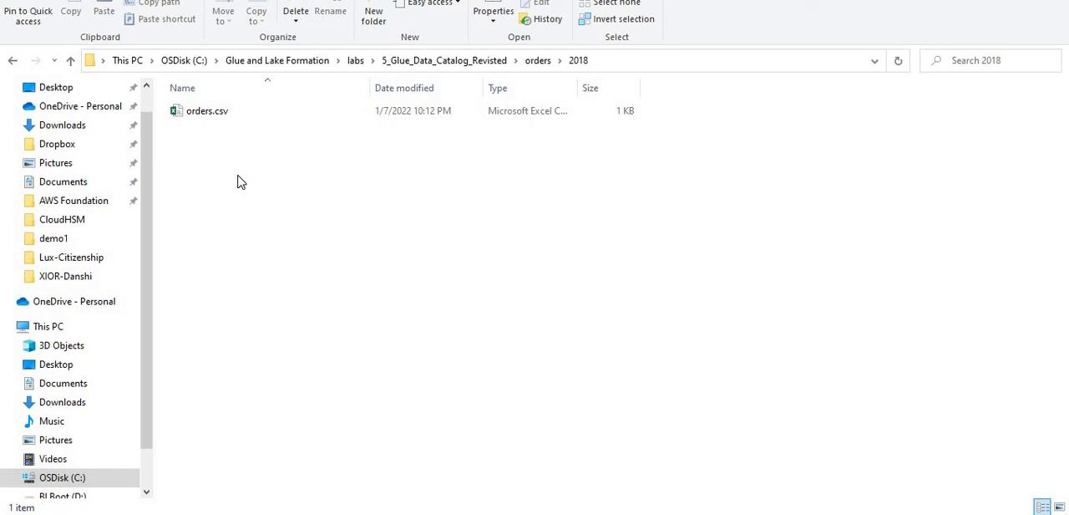
pyautogui.hotkey('alt', 'Left')
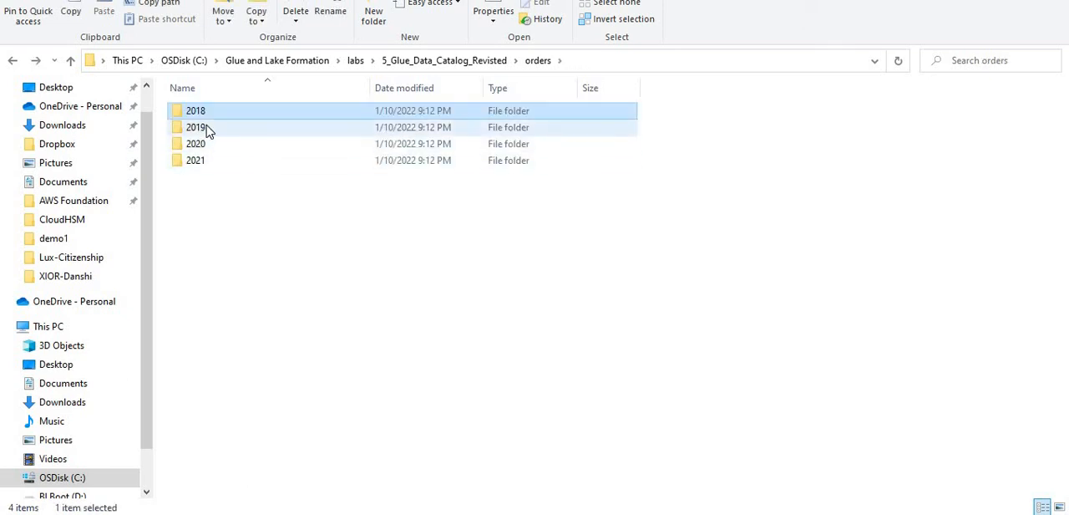
pyautogui.doubleClick(208, 132)
pyautogui.hotkey('alt', 'Left')
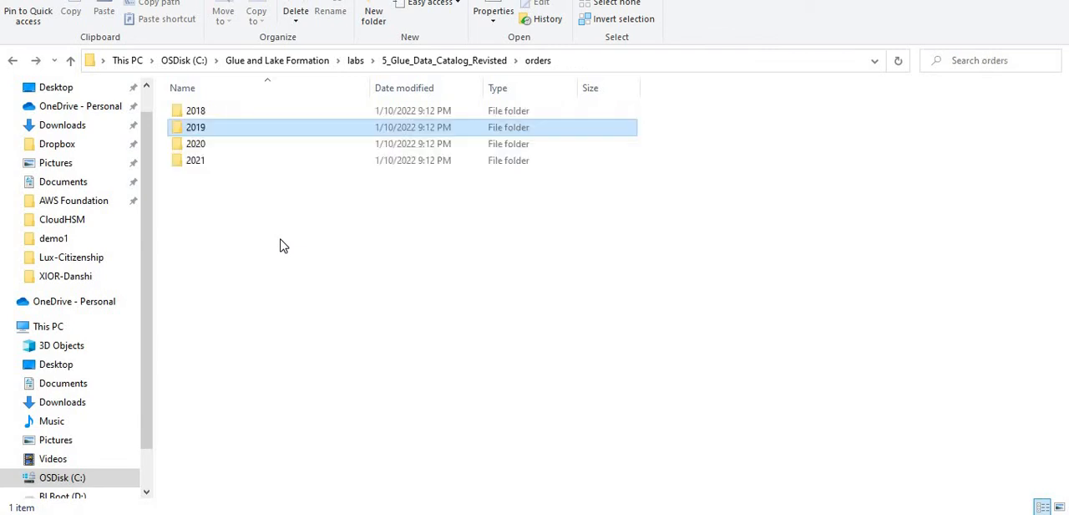
pyautogui.doubleClick(212, 151)
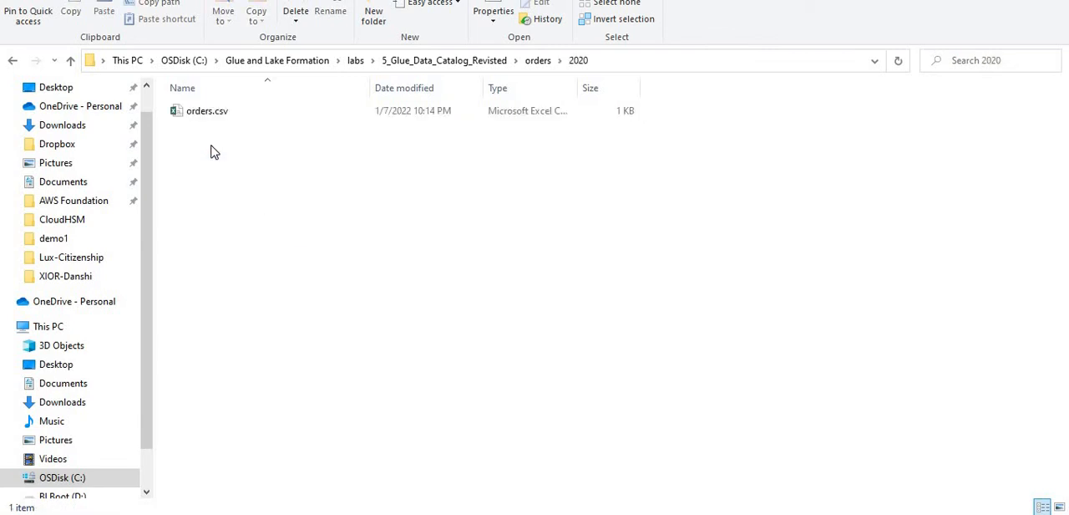
pyautogui.hotkey('alt', 'Left')
pyautogui.doubleClick(200, 161)
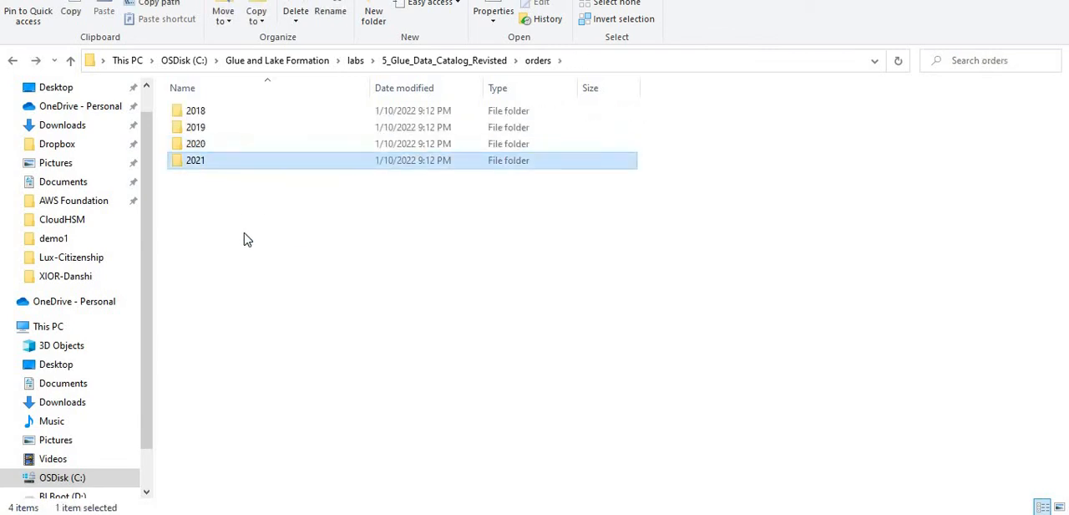
pyautogui.hotkey('alt', 'Left')
pyautogui.click(458, 61)
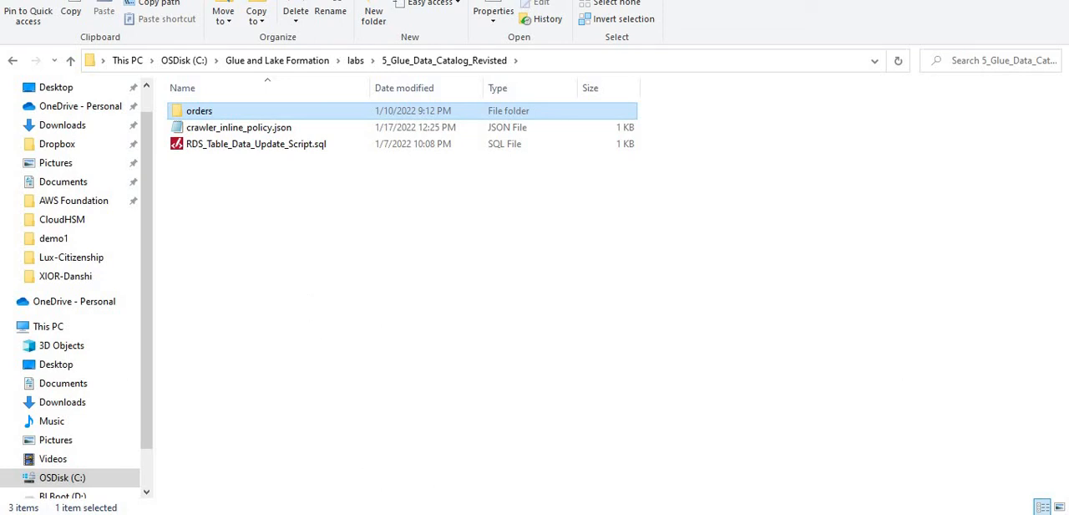
# - Switch back to the AWS console in the browser, search for the S3 service and open the dojo-glue-lake-01 bucket
pyautogui.click(361, 514)
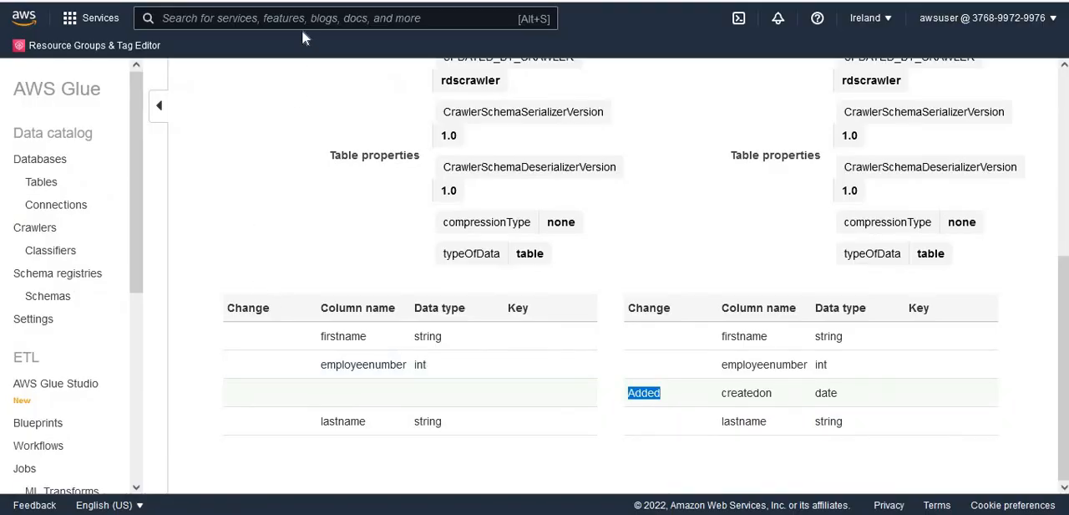
pyautogui.click(300, 19)
pyautogui.write('S3')
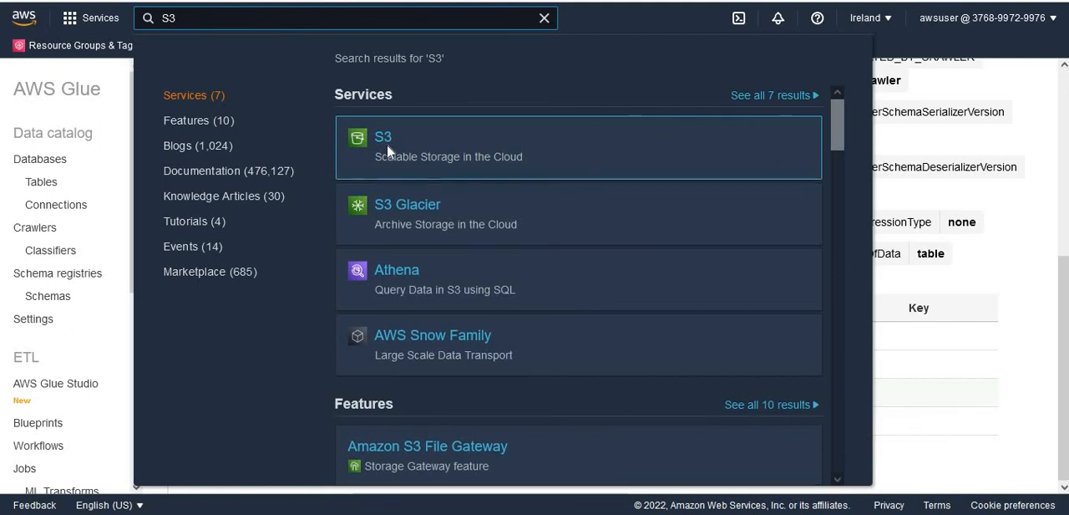
pyautogui.click(382, 139)
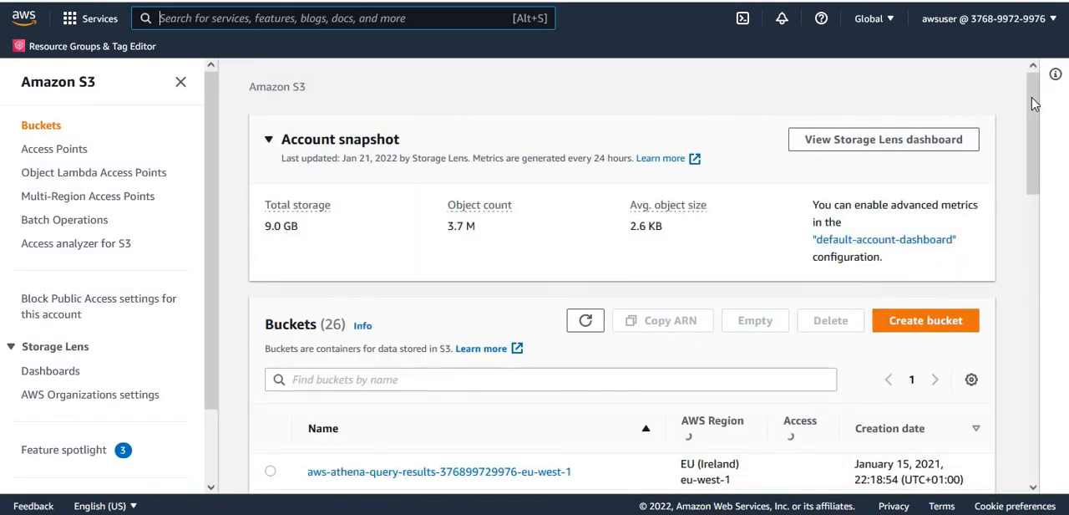
pyautogui.moveTo(1035, 104); pyautogui.dragTo(1036, 269)
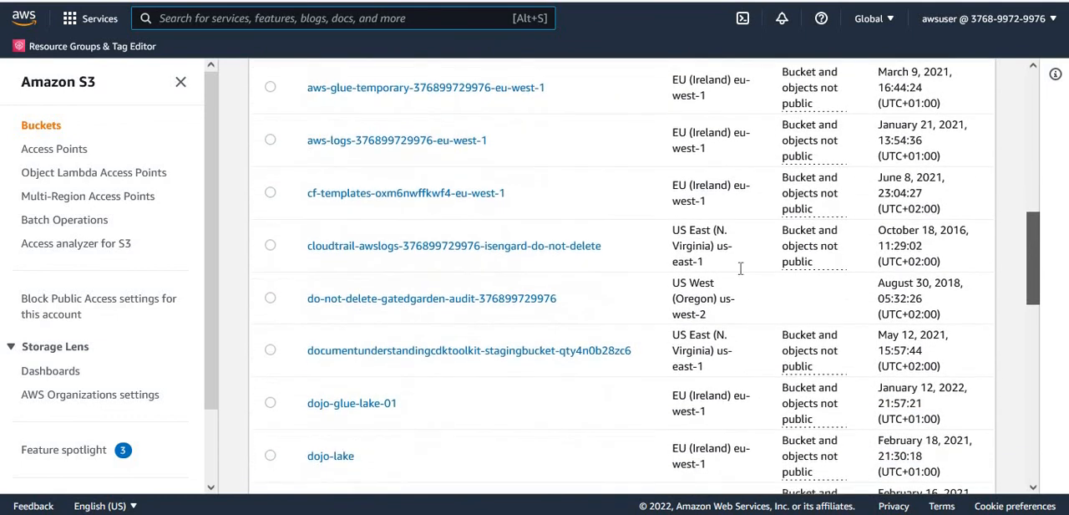
pyautogui.click(368, 403)
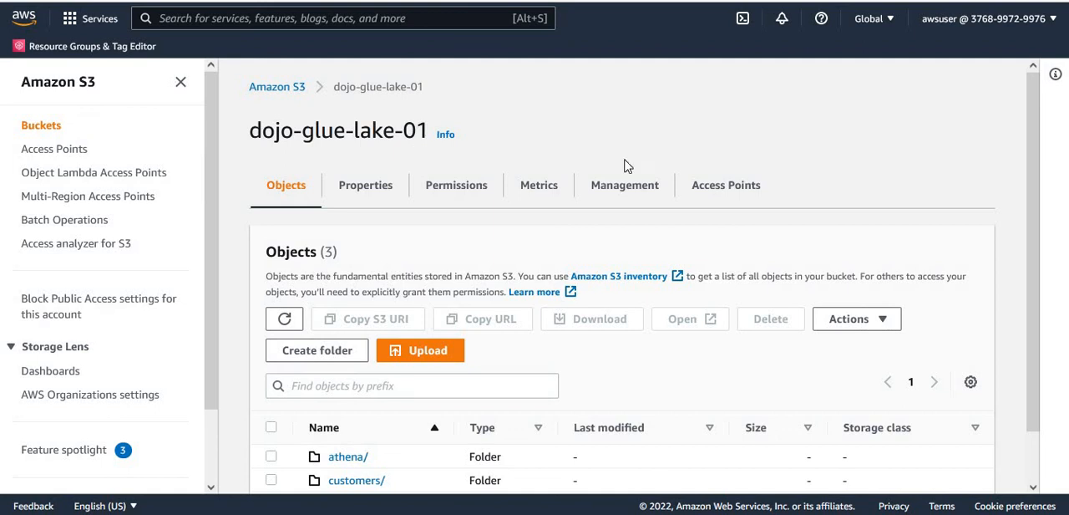
pyautogui.moveTo(249, 131); pyautogui.dragTo(430, 131)
pyautogui.click(729, 131)
# - Start an upload to the bucket and add the local orders folder from 5_Glue_Data_Catalog_Revisted, allowing the upload of all its files
pyautogui.scroll(-2, 1043, 181)
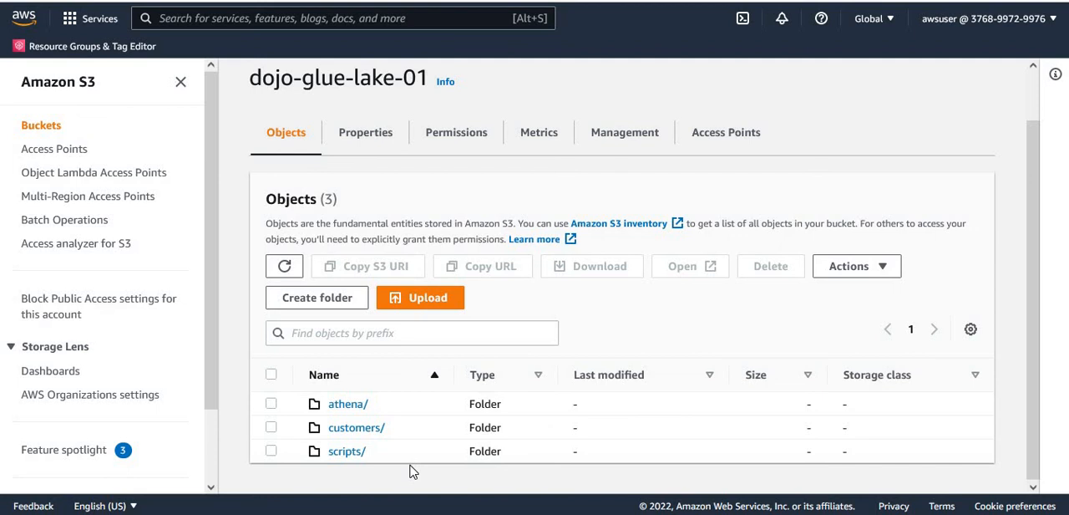
pyautogui.click(433, 308)
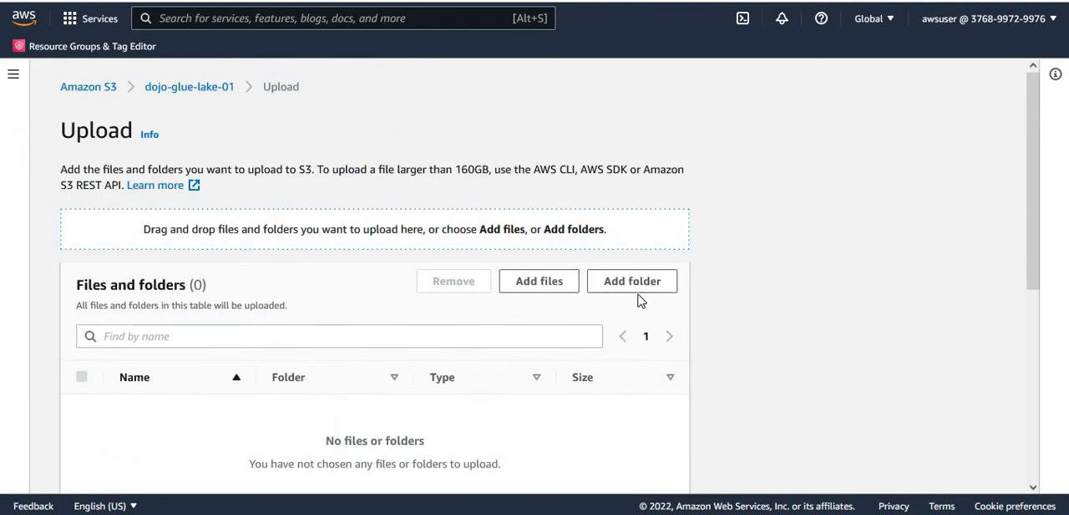
pyautogui.click(637, 284)
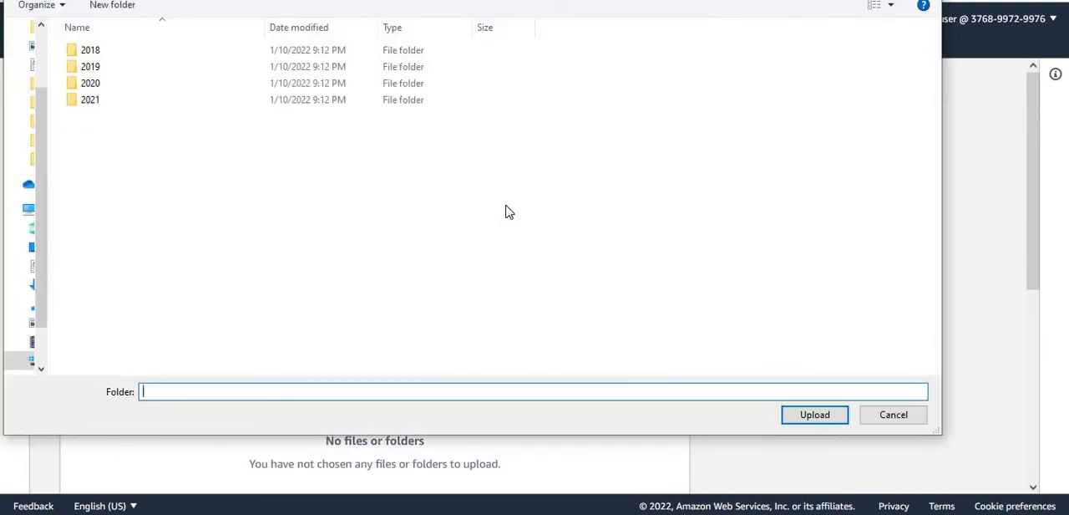
pyautogui.click(201, 207)
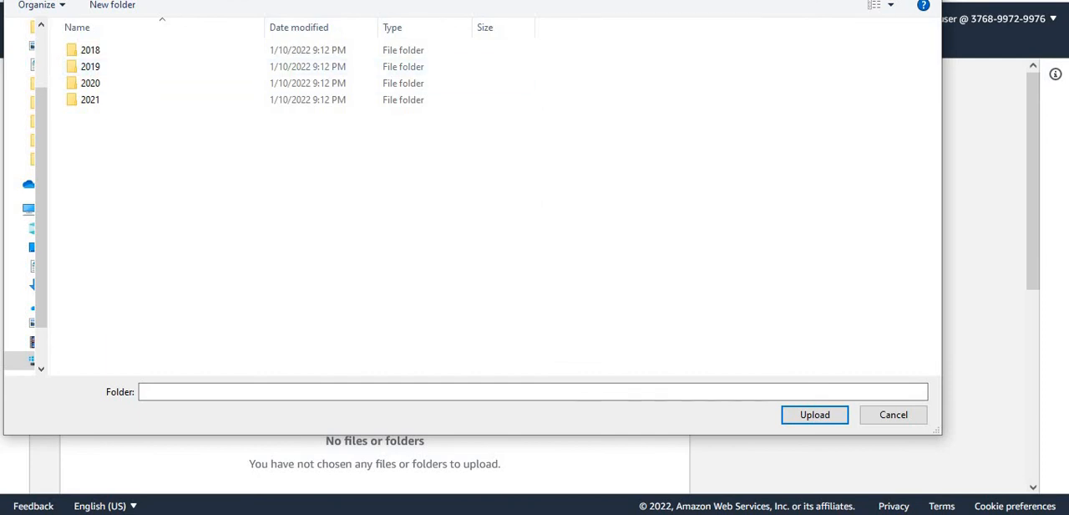
pyautogui.moveTo(458, 0); pyautogui.dragTo(451, 44)
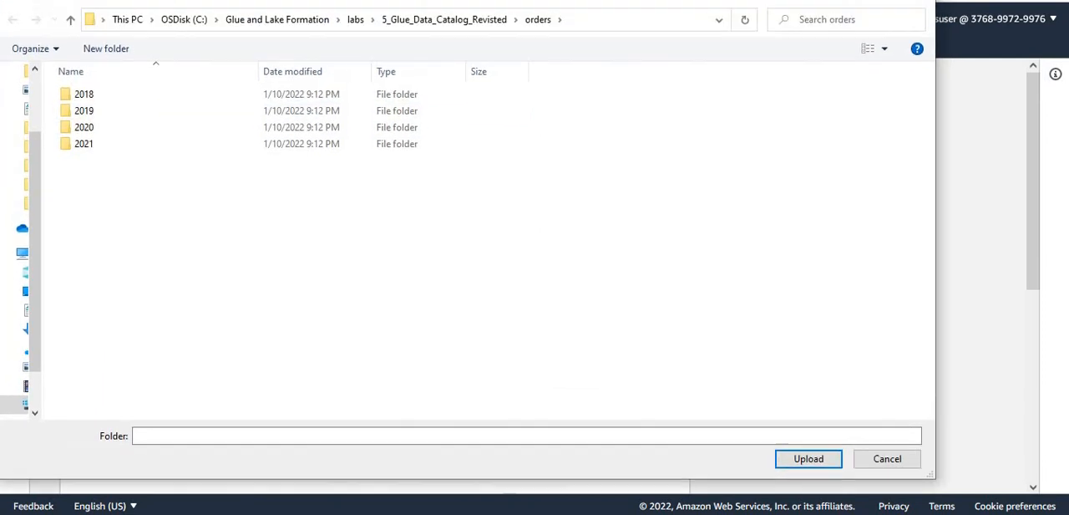
pyautogui.click(448, 24)
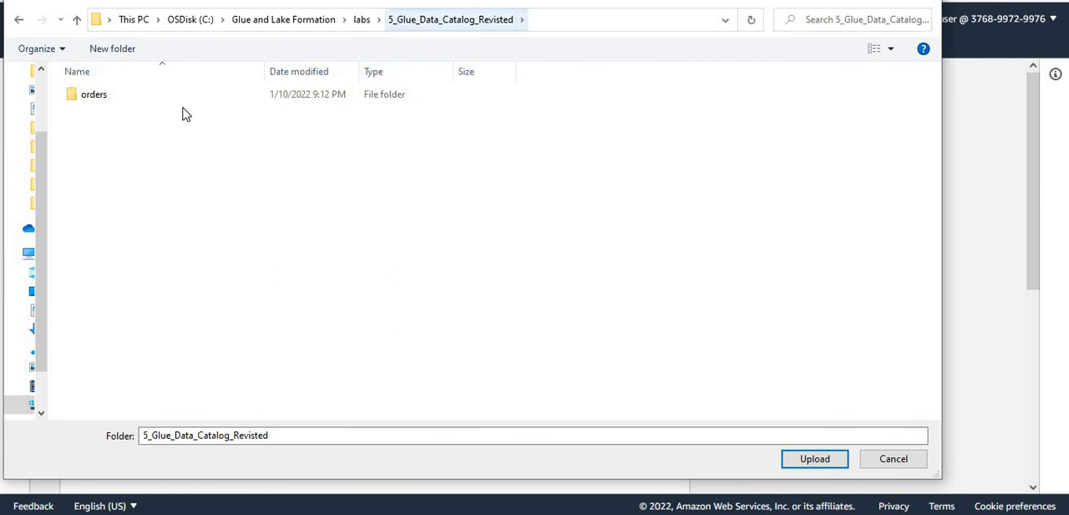
pyautogui.click(117, 100)
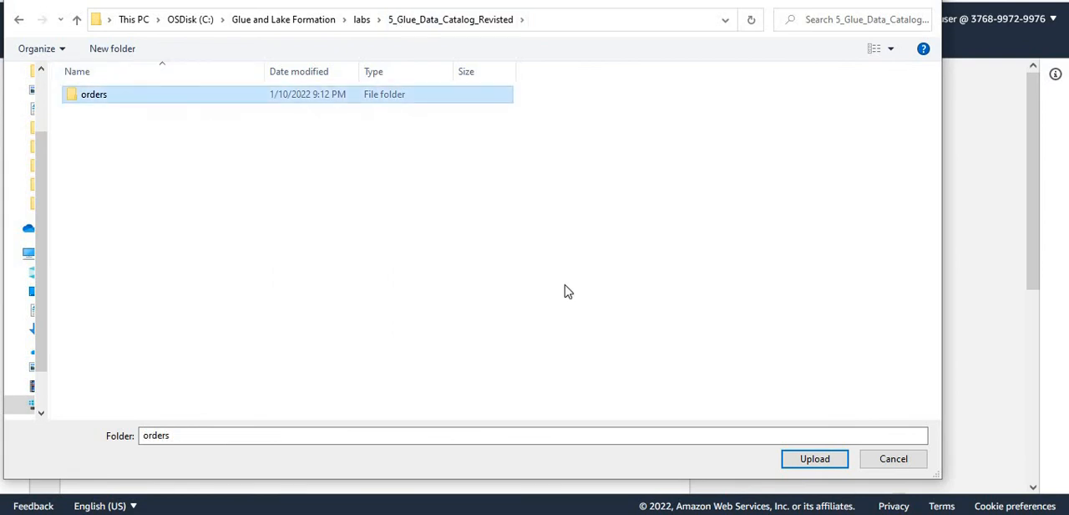
pyautogui.click(818, 460)
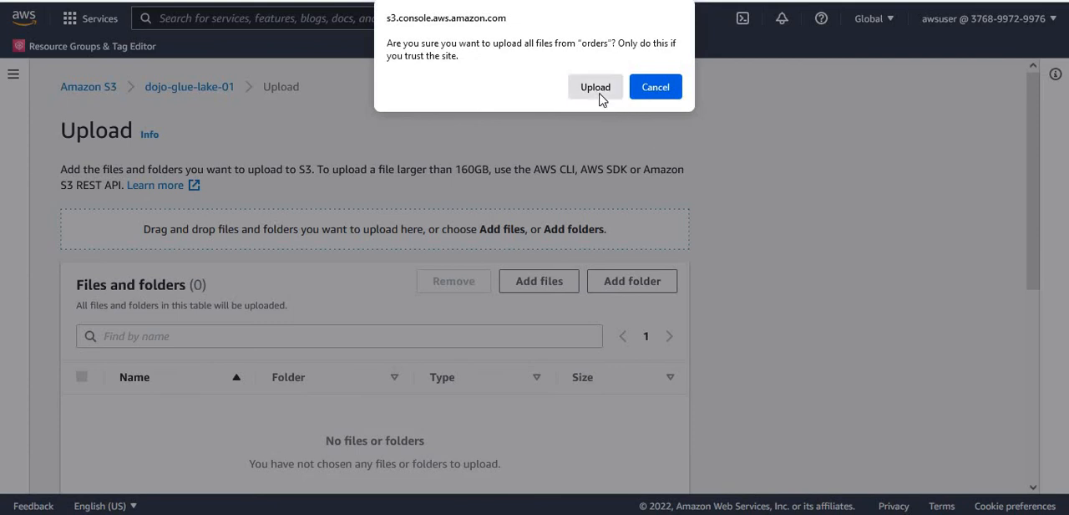
pyautogui.click(598, 92)
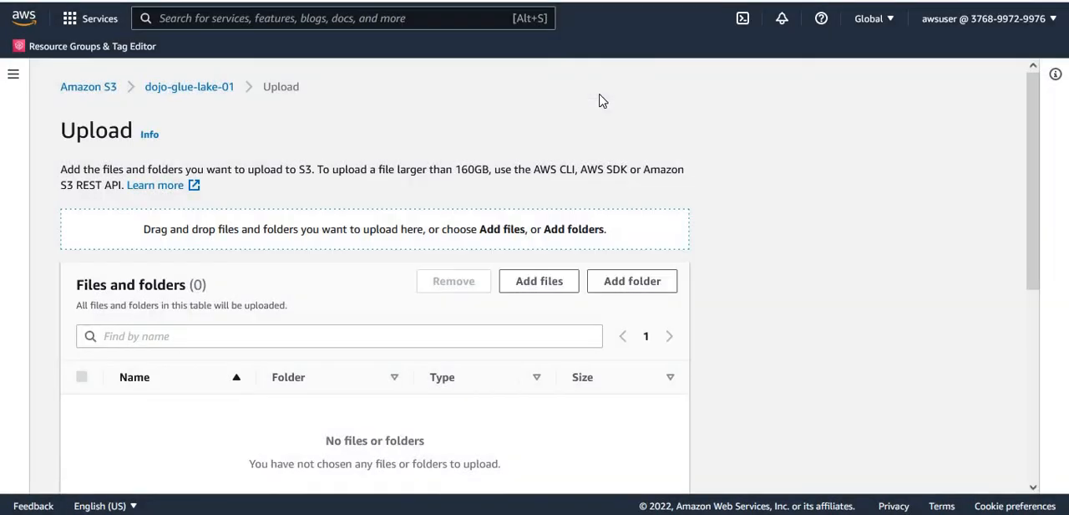
# - Review the listed orders.csv files, upload them to dojo-glue-lake-01 and close the upload status page
pyautogui.scroll(-3, 1041, 284)
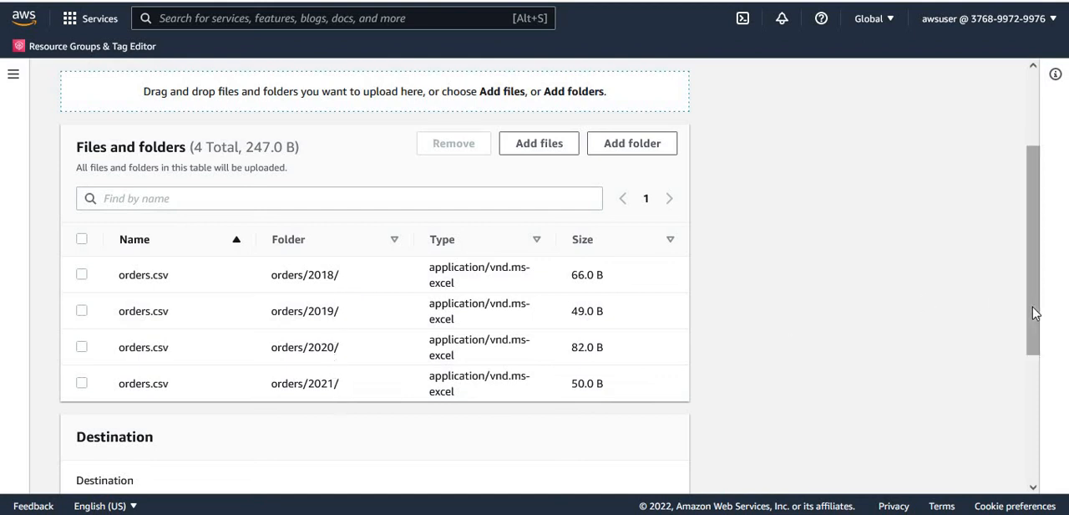
pyautogui.moveTo(1036, 313); pyautogui.dragTo(1068, 456)
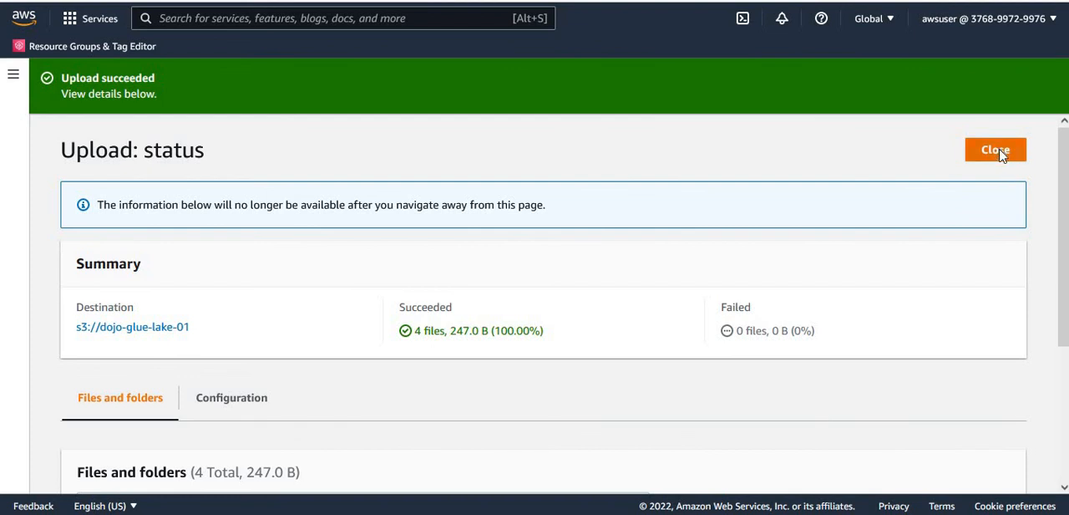
pyautogui.click(1000, 156)
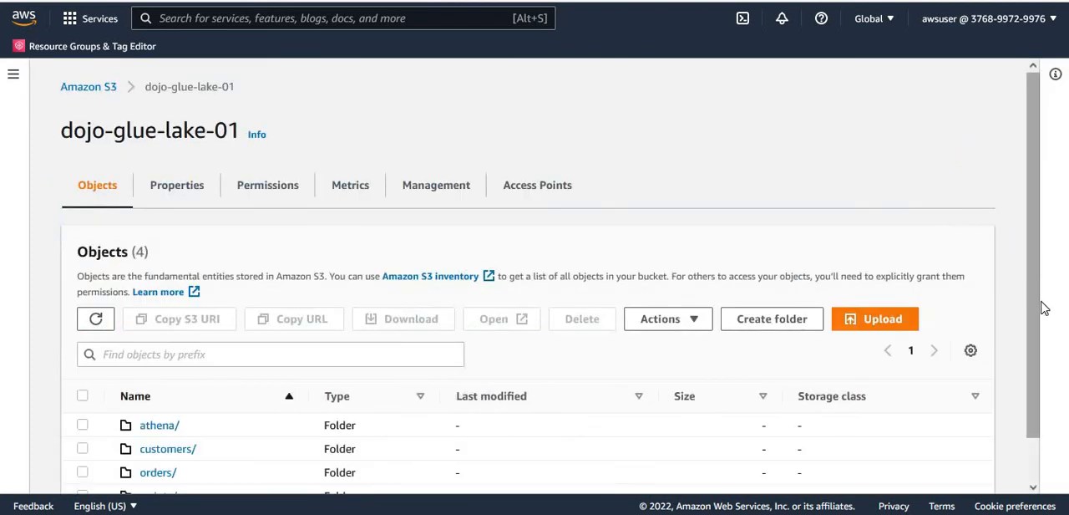
# - Open the orders folder in the dojo-glue-lake-01 bucket and check its year subfolders
pyautogui.scroll(-1, 1002, 317)
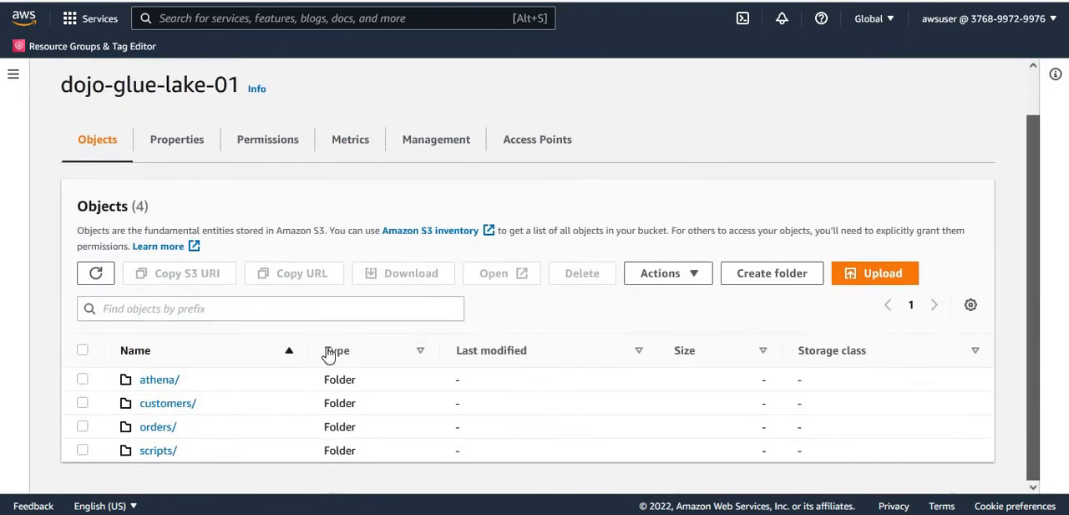
pyautogui.click(156, 430)
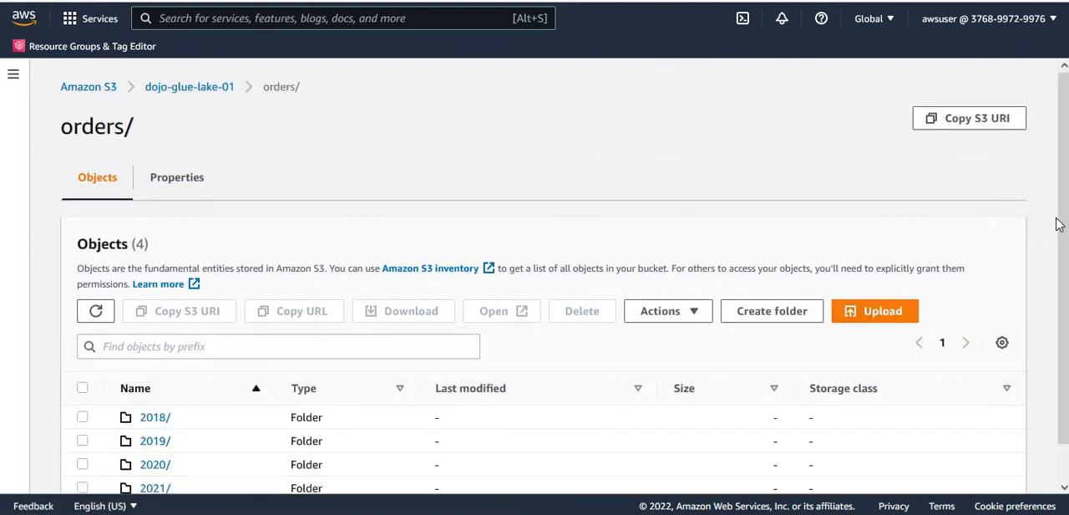
pyautogui.scroll(-1, 1057, 224)
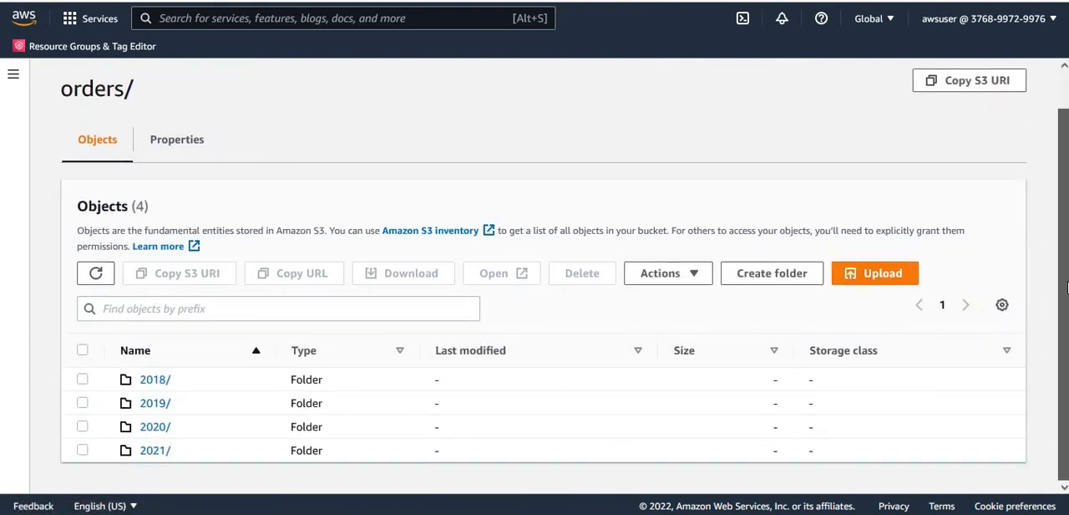
# - Check the contents of the 2018 orders subfolder and return to the dojo-glue-lake-01 bucket
pyautogui.click(157, 386)
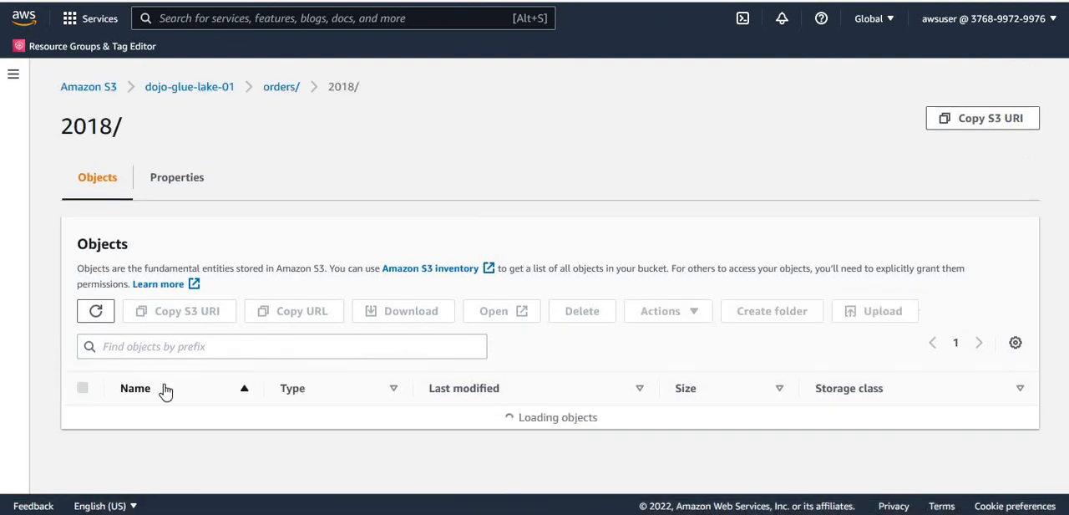
pyautogui.click(174, 90)
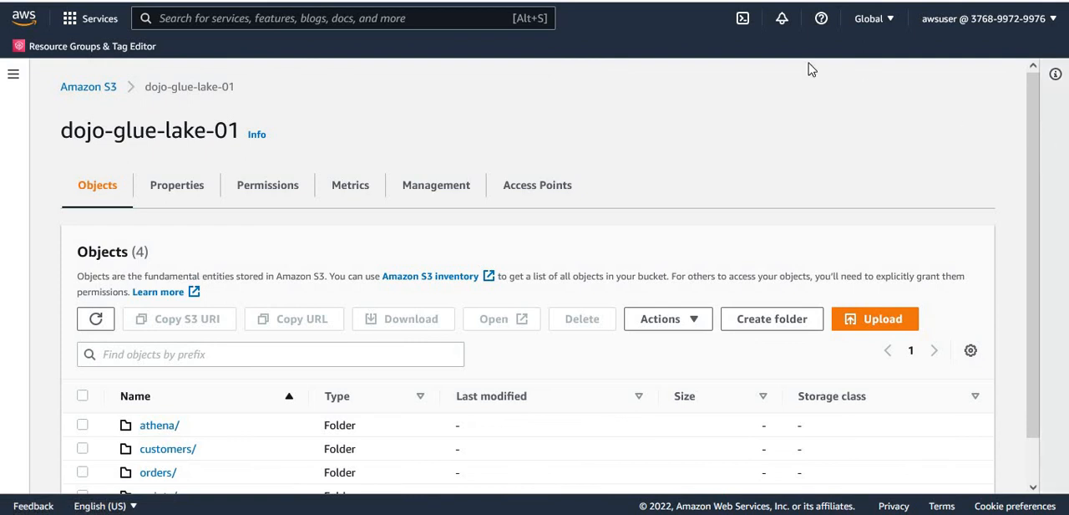
# - Search the AWS console for IAM and open the service
pyautogui.click(459, 23)
pyautogui.write('IAM')
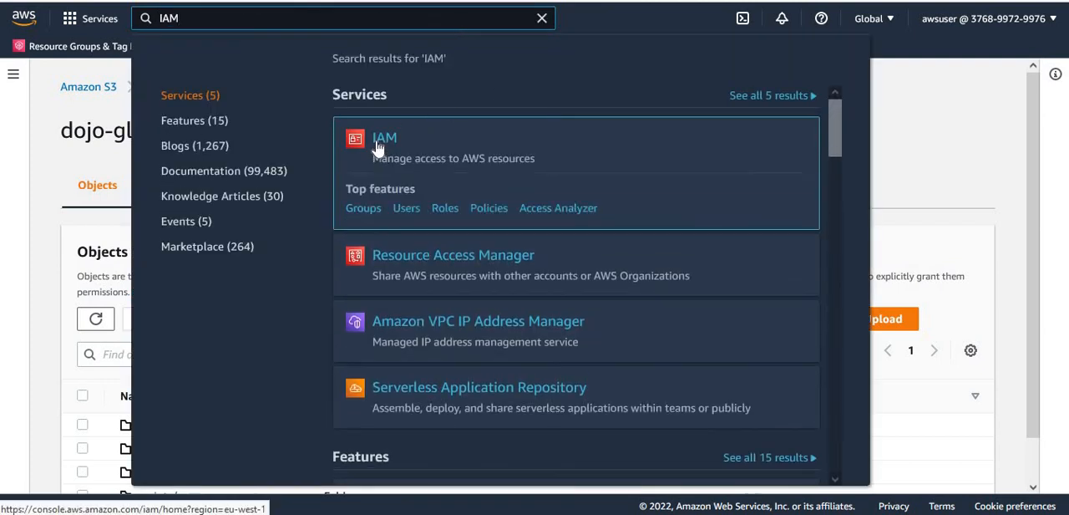
pyautogui.click(377, 147)
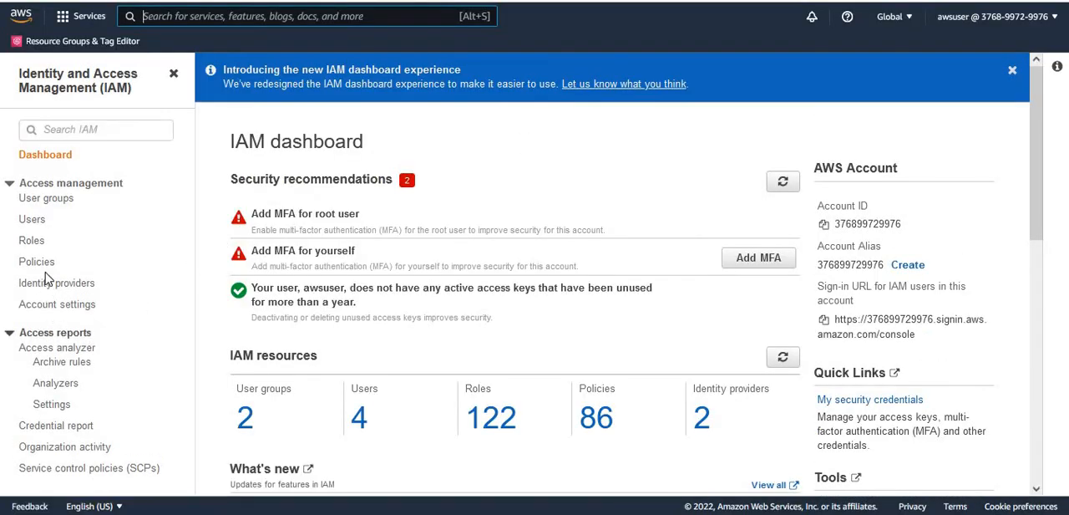
# - Filter the IAM roles by "dojo" and open dojo_crawler_role
pyautogui.click(32, 242)
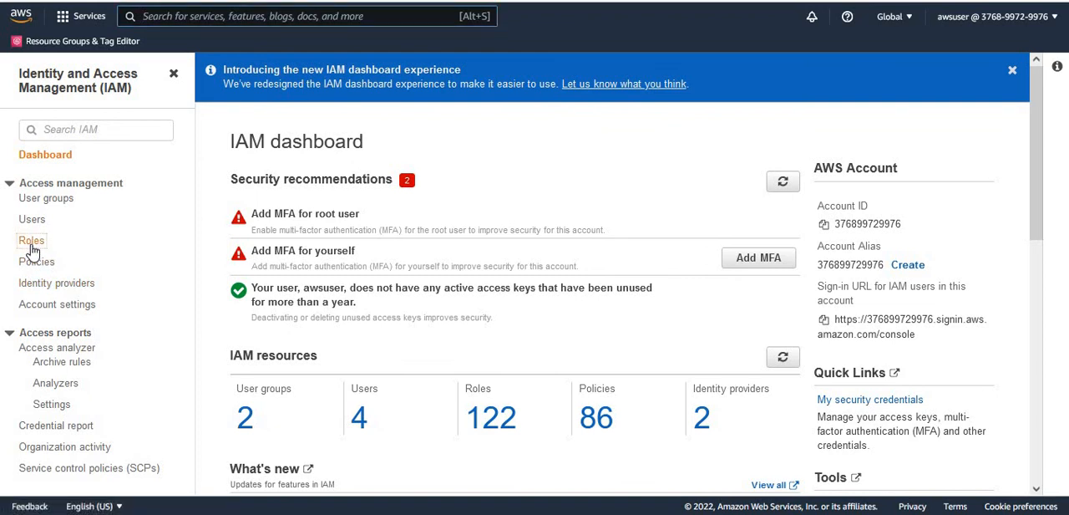
pyautogui.click(269, 224)
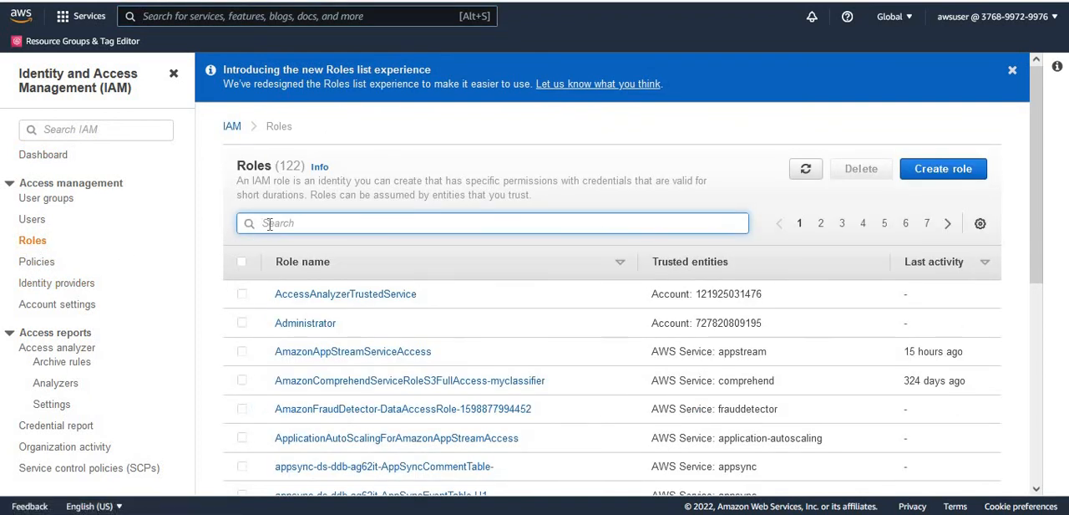
pyautogui.write('dojo')
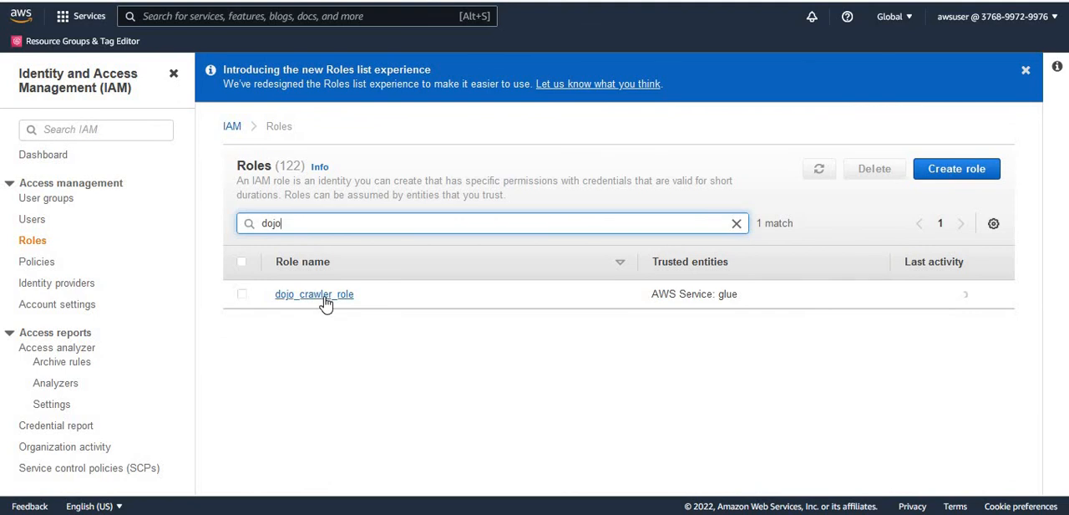
pyautogui.click(326, 302)
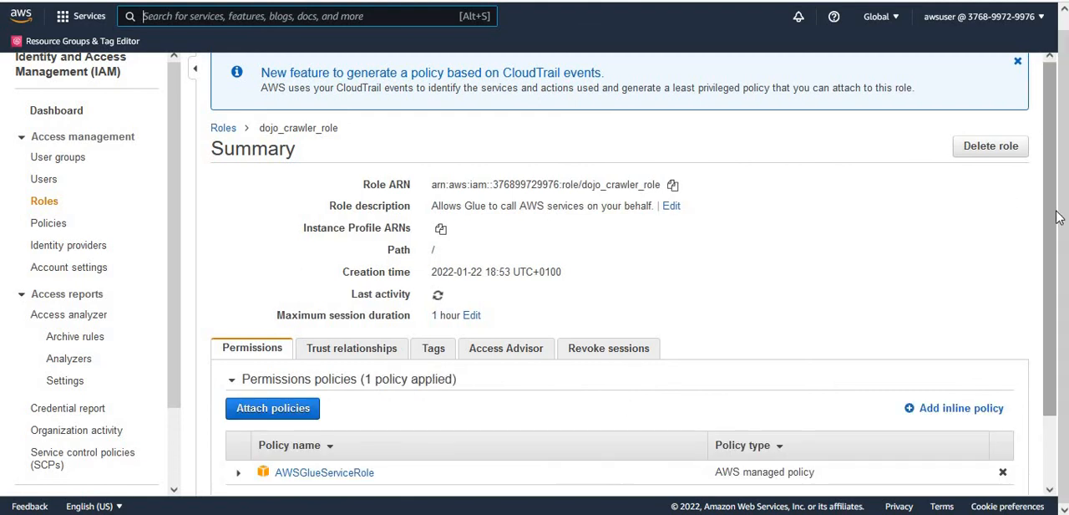
# - Expand the attached AWSGlueServiceRole policy in the role's permissions and show it as JSON
pyautogui.scroll(-1, 1057, 262)
pyautogui.scroll(-3, 1056, 262)
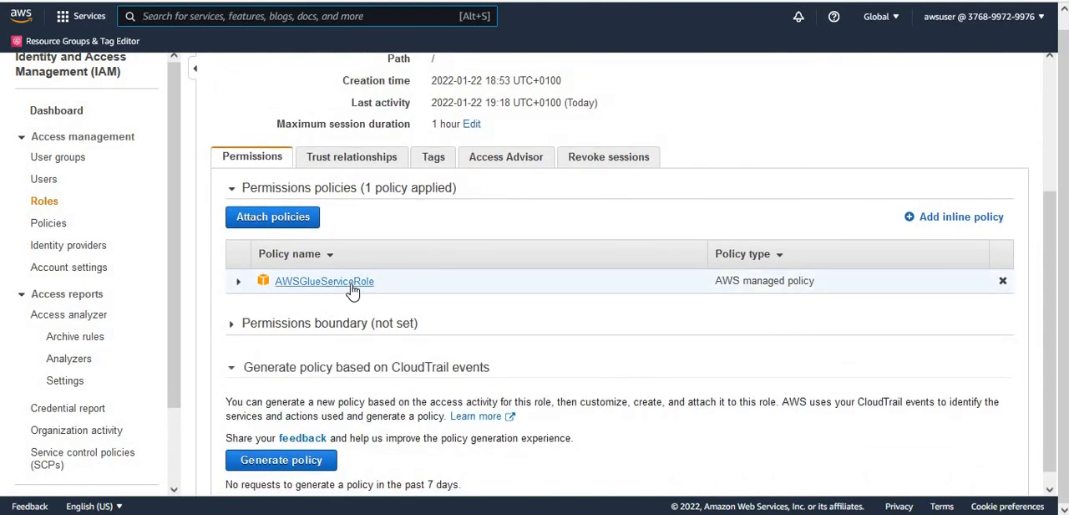
pyautogui.click(238, 284)
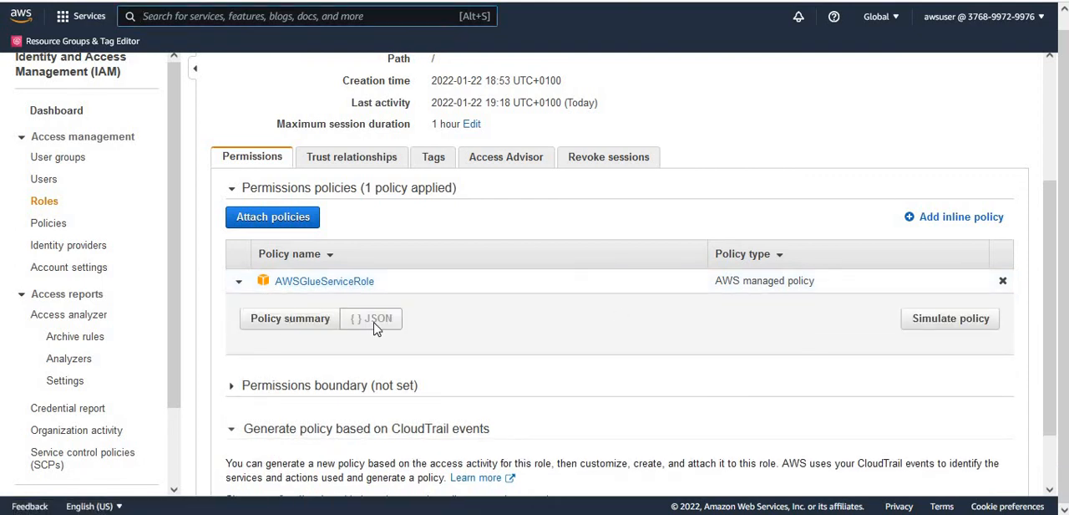
pyautogui.click(375, 326)
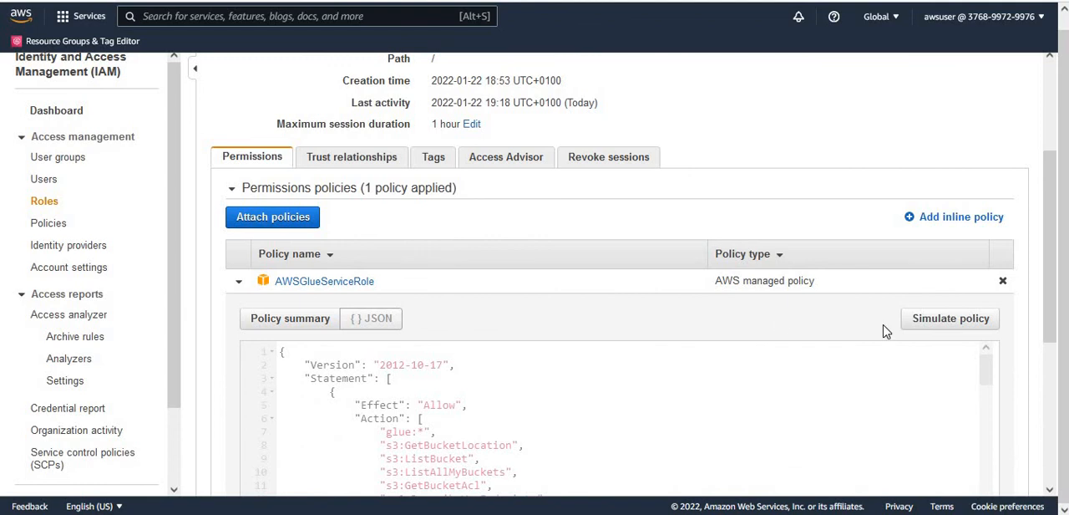
# - Examine the S3 actions and their aws-glue resource ARNs in the AWSGlueServiceRole policy JSON
pyautogui.moveTo(1050, 227); pyautogui.dragTo(1059, 317)
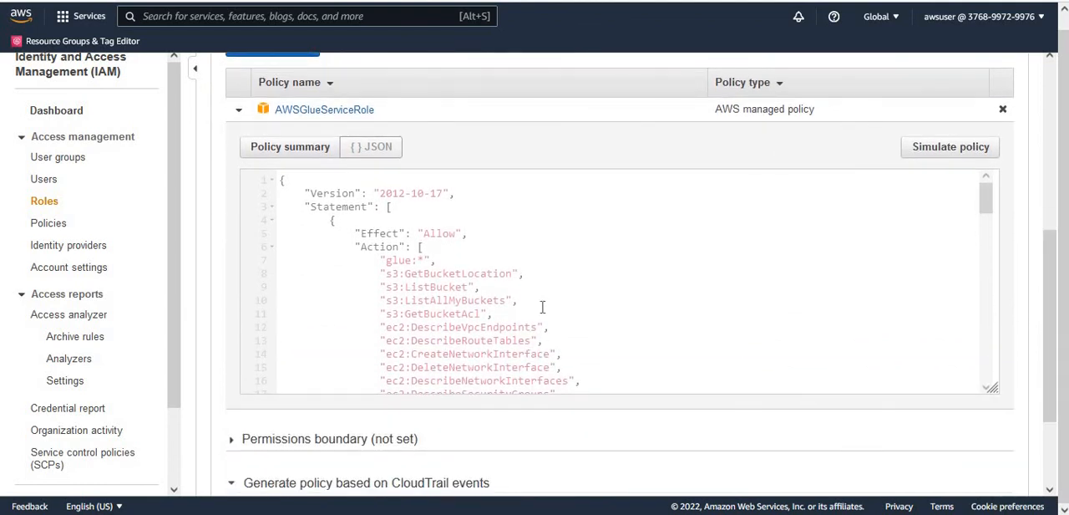
pyautogui.moveTo(382, 311); pyautogui.dragTo(401, 312)
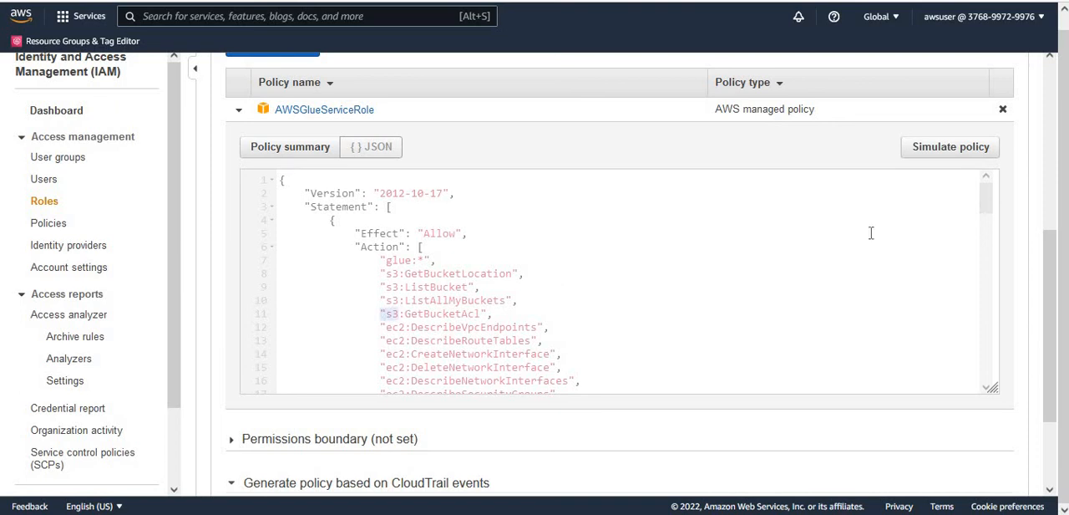
pyautogui.moveTo(988, 210); pyautogui.dragTo(1002, 269)
pyautogui.scroll(-4, 1003, 269)
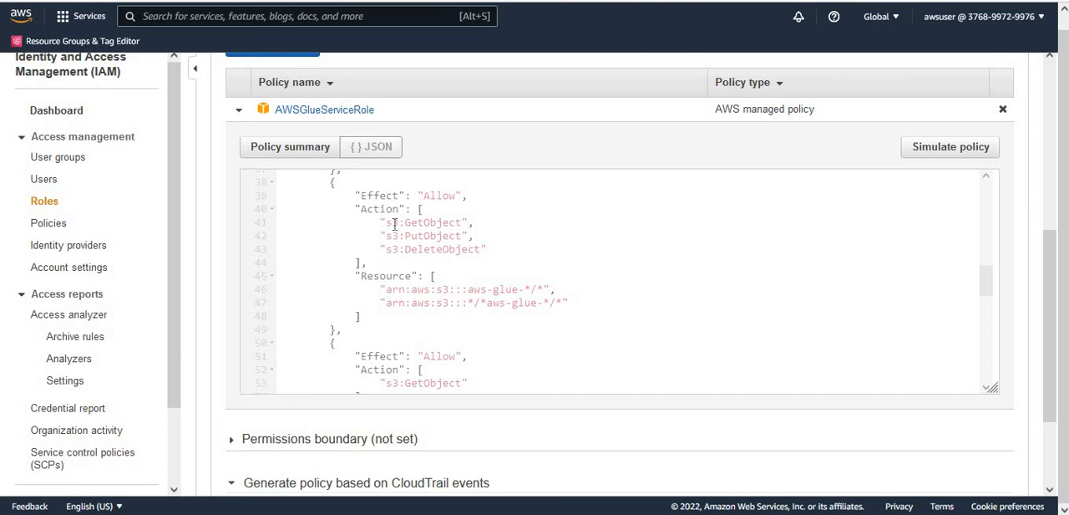
pyautogui.doubleClick(441, 222)
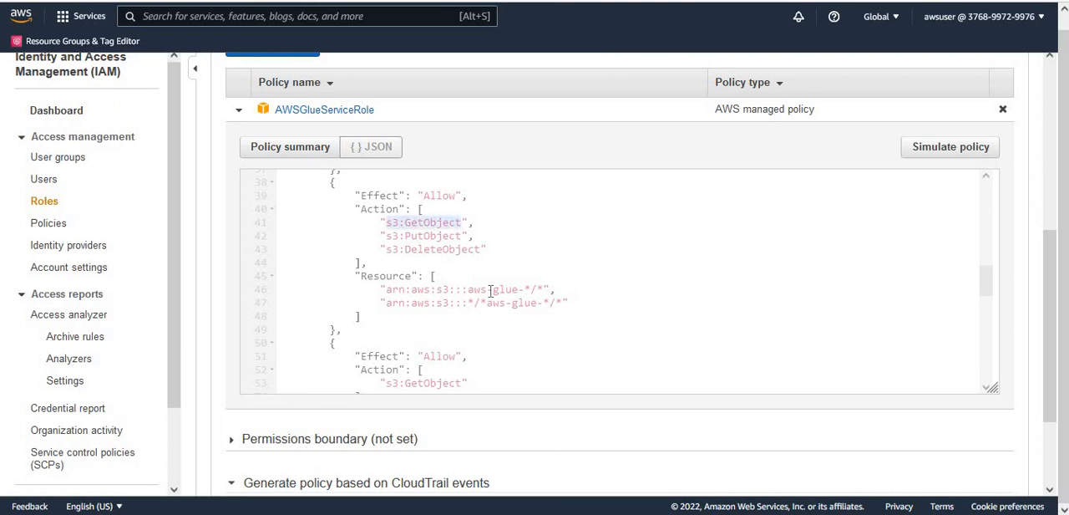
pyautogui.doubleClick(479, 289)
pyautogui.doubleClick(505, 290)
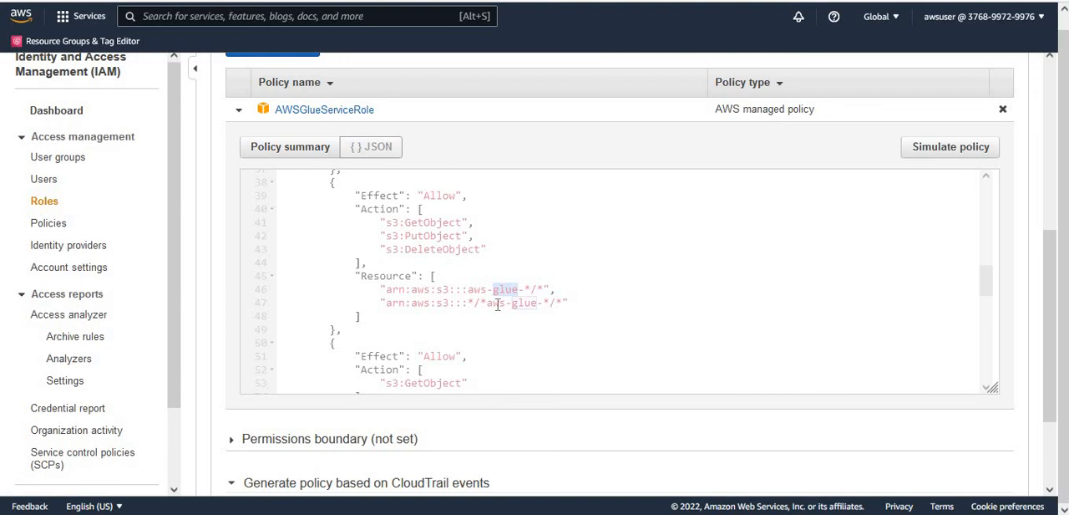
pyautogui.moveTo(486, 303); pyautogui.dragTo(628, 321)
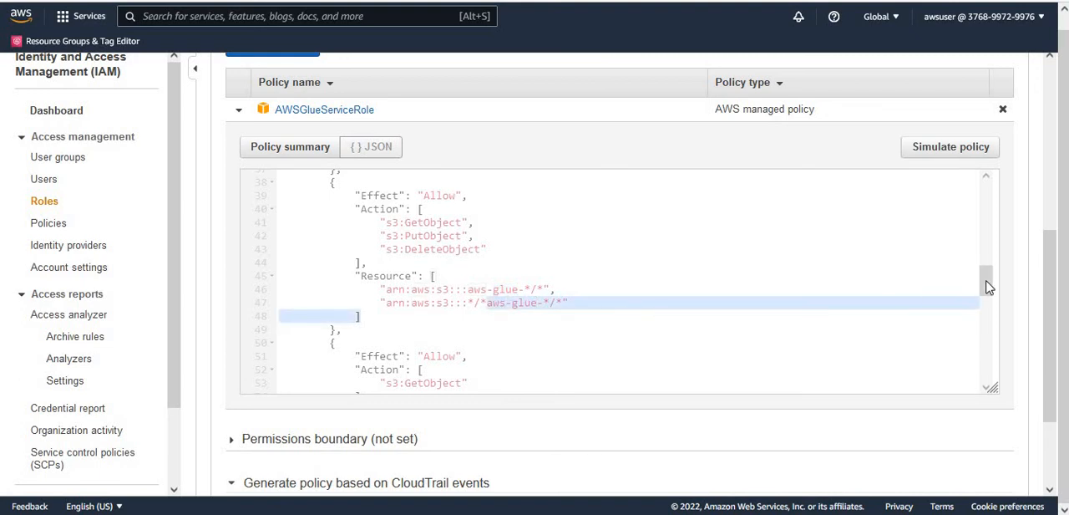
pyautogui.moveTo(988, 289); pyautogui.dragTo(994, 305)
pyautogui.click(495, 214)
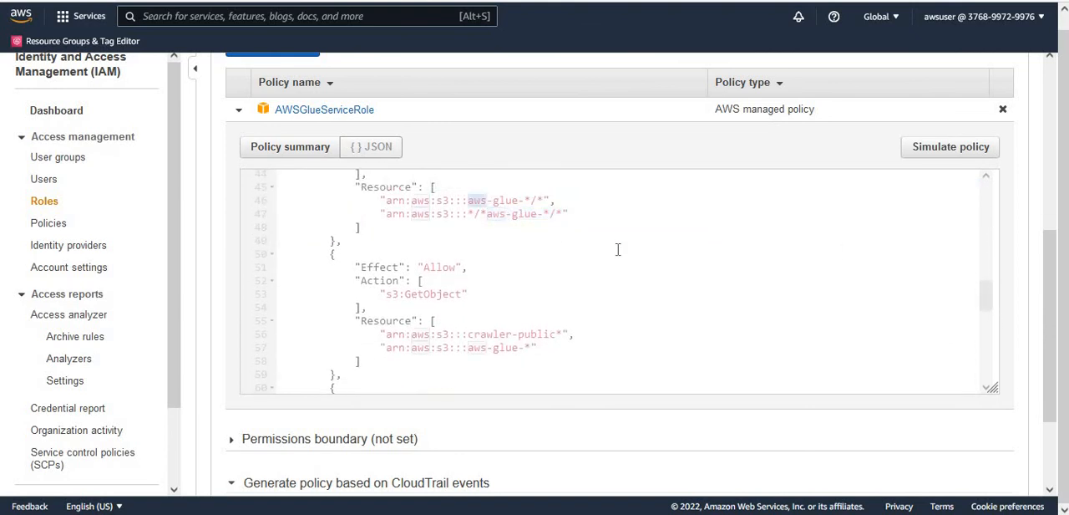
pyautogui.doubleClick(495, 215)
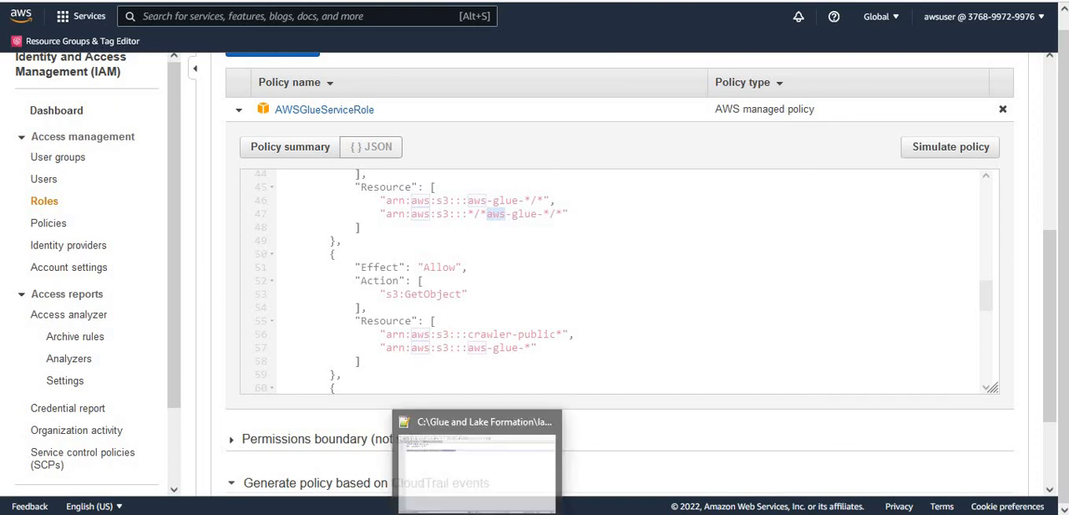
# - Switch to the text editor, open crawler_inline_policy.json and examine its S3 object actions and the dojo-glue-lake-01 resource
pyautogui.click(480, 512)
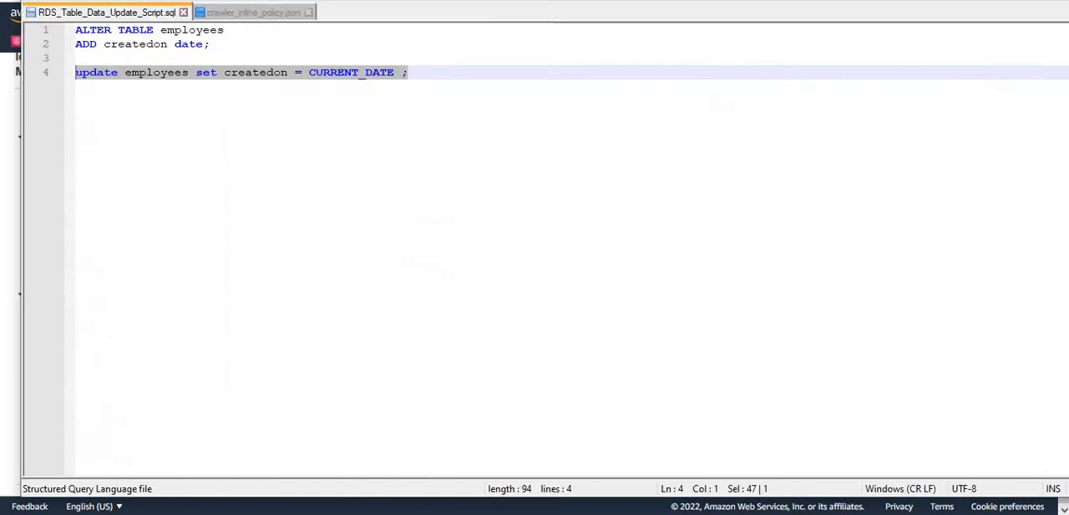
pyautogui.click(242, 13)
pyautogui.click(565, 244)
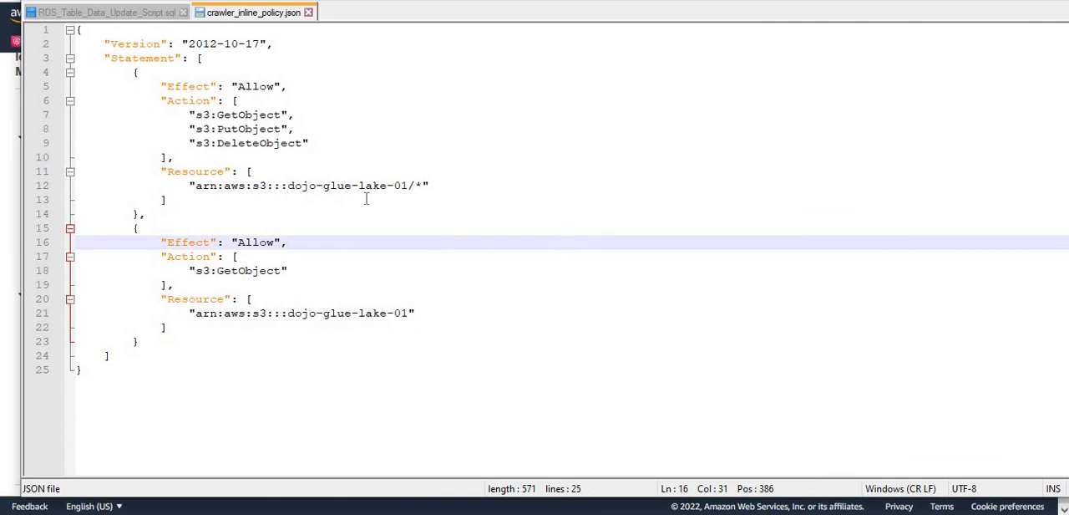
pyautogui.doubleClick(251, 114)
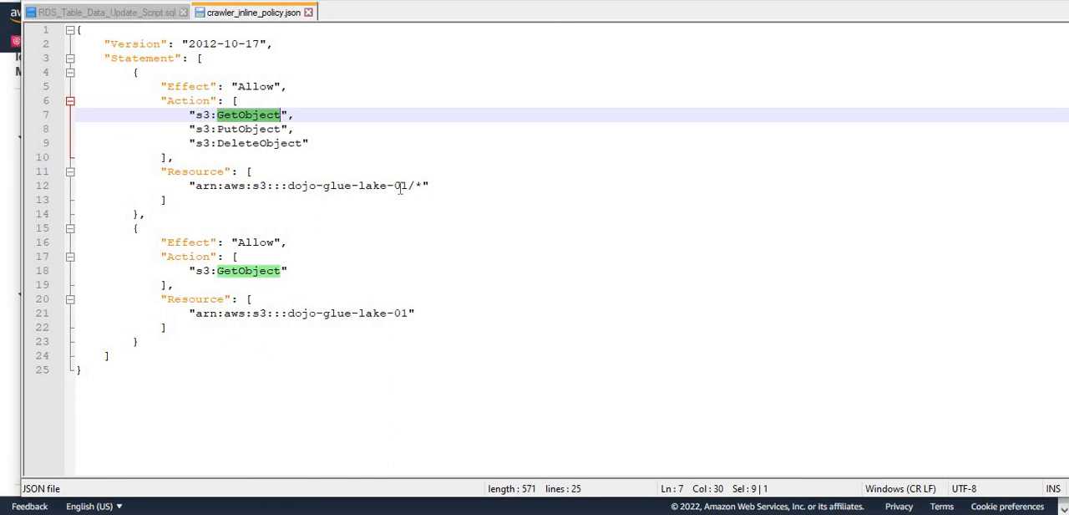
pyautogui.doubleClick(290, 185)
pyautogui.moveTo(346, 191); pyautogui.dragTo(411, 191)
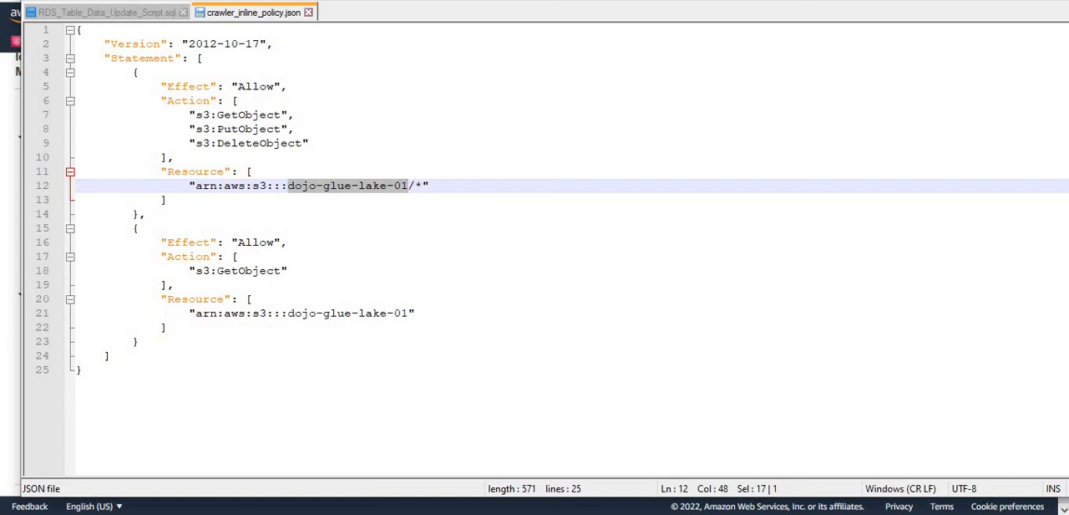
# - Locate crawler_inline_policy.json in the 5_Glue_Data_Catalog_Revisted folder in File Explorer, and return to the file in the text editor
pyautogui.moveTo(250, 507)
pyautogui.click(44, 452)
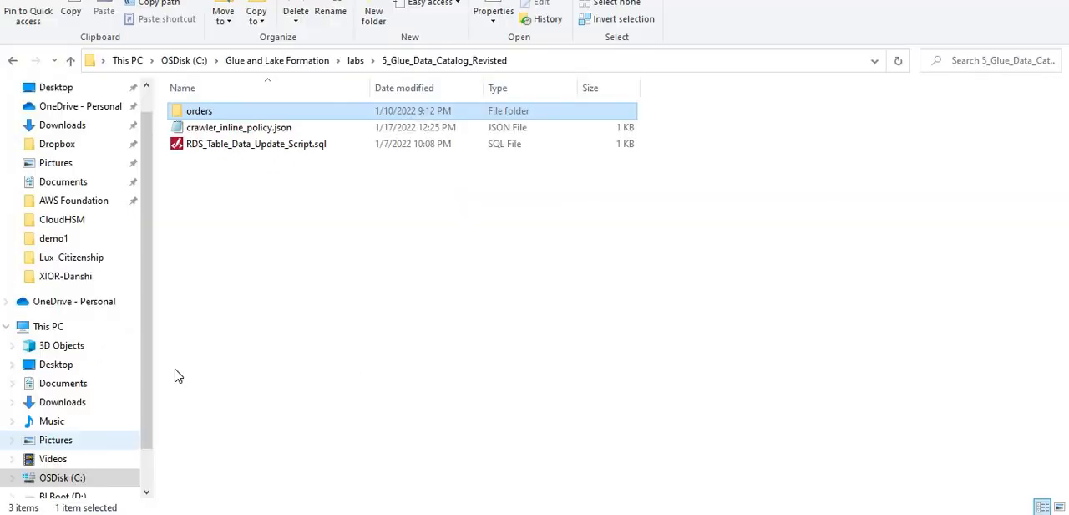
pyautogui.click(232, 134)
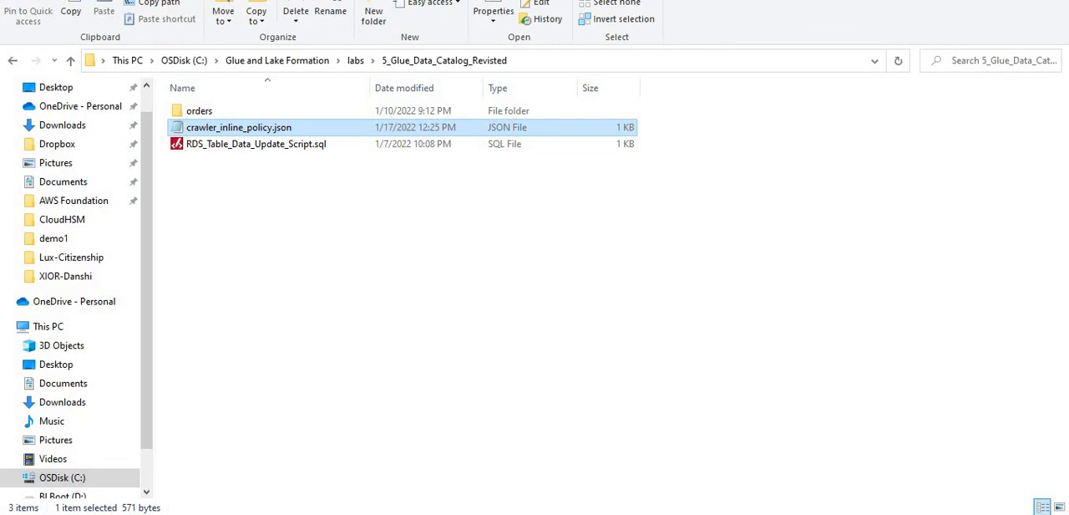
pyautogui.hotkey('alt', 'Tab')
pyautogui.click(403, 238)
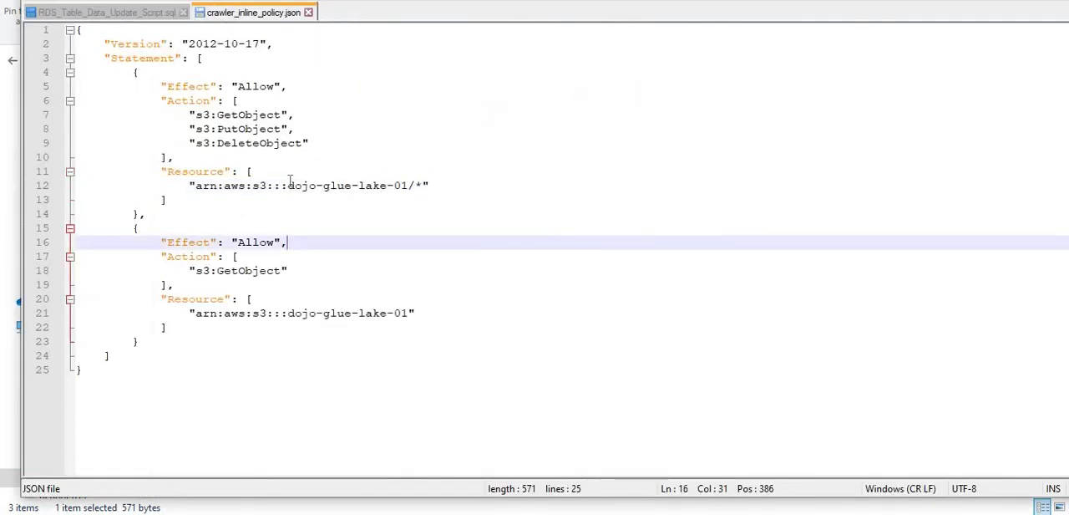
# - Check the bucket name in both resource ARNs of crawler_inline_policy.json
pyautogui.moveTo(288, 185); pyautogui.dragTo(322, 185)
pyautogui.hotkey('shift', 'Right')
pyautogui.hotkey('shift', 'Right')
pyautogui.hotkey('shift', 'Right')
pyautogui.hotkey('shift', 'Right')
pyautogui.hotkey('shift', 'Right')
pyautogui.hotkey('shift', 'Right')
pyautogui.hotkey('shift', 'Right')
pyautogui.hotkey('shift', 'Right')
pyautogui.hotkey('shift', 'Right')
pyautogui.hotkey('shift', 'Right')
pyautogui.hotkey('shift', 'Right')
pyautogui.hotkey('shift', 'Right')
pyautogui.hotkey('shift', 'Right')
pyautogui.hotkey('shift', 'Right')
pyautogui.hotkey('shift', 'Right')
pyautogui.hotkey('shift', 'Right')
pyautogui.hotkey('shift', 'Right')
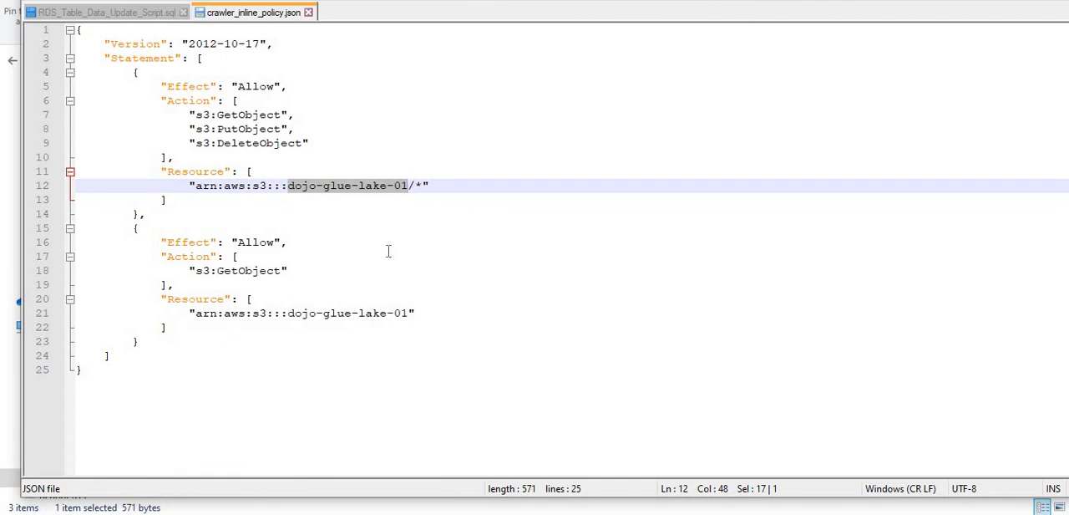
pyautogui.doubleClick(309, 186)
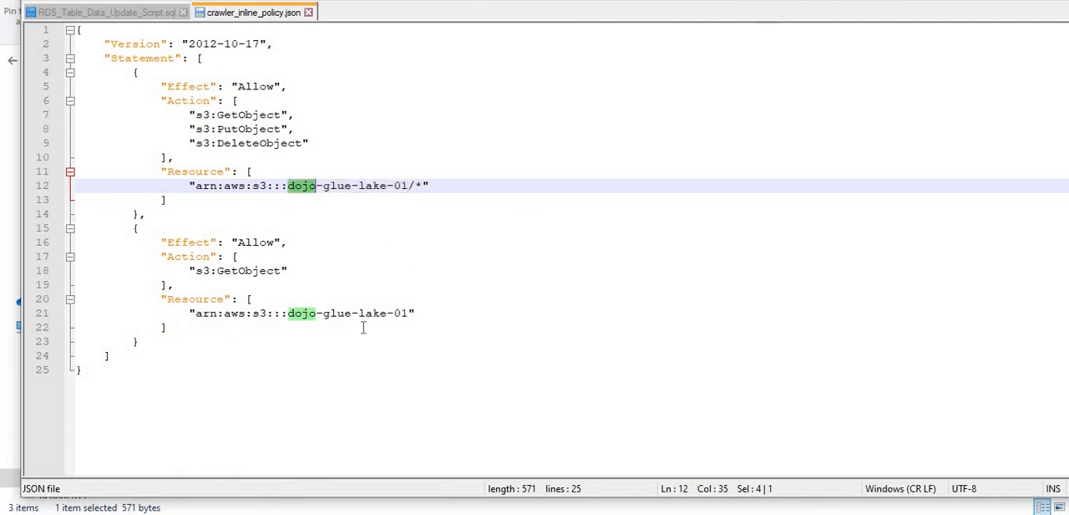
pyautogui.moveTo(351, 314); pyautogui.dragTo(358, 313)
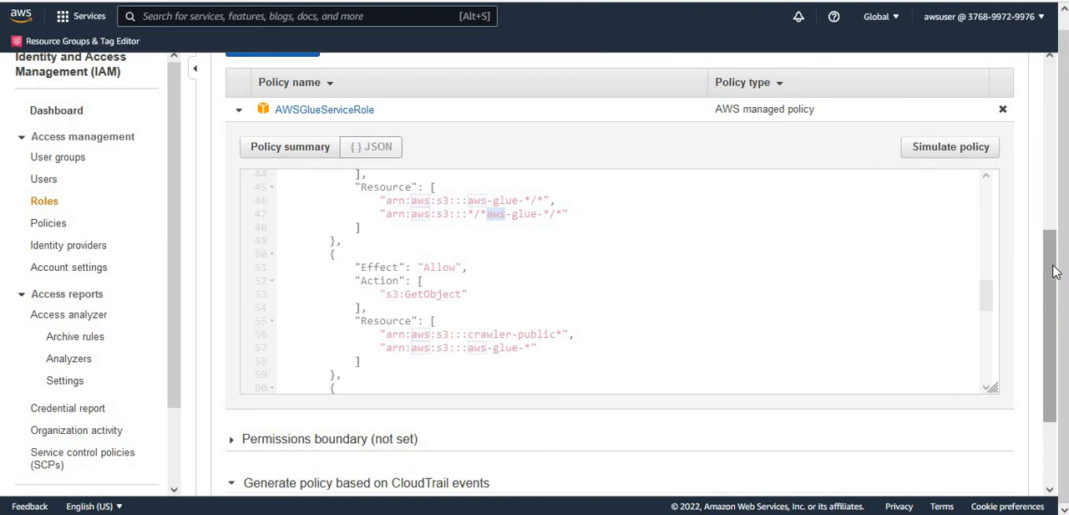
# - Switch back to dojo_crawler_role in the browser and collapse the AWSGlueServiceRole policy details
pyautogui.moveTo(1053, 303); pyautogui.dragTo(1051, 159)
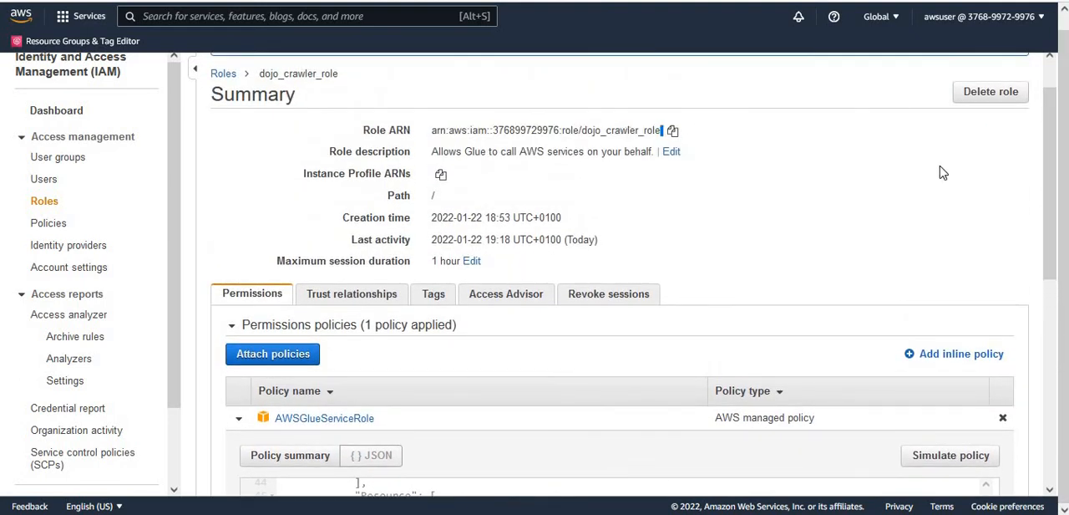
pyautogui.moveTo(1055, 224); pyautogui.dragTo(1054, 288)
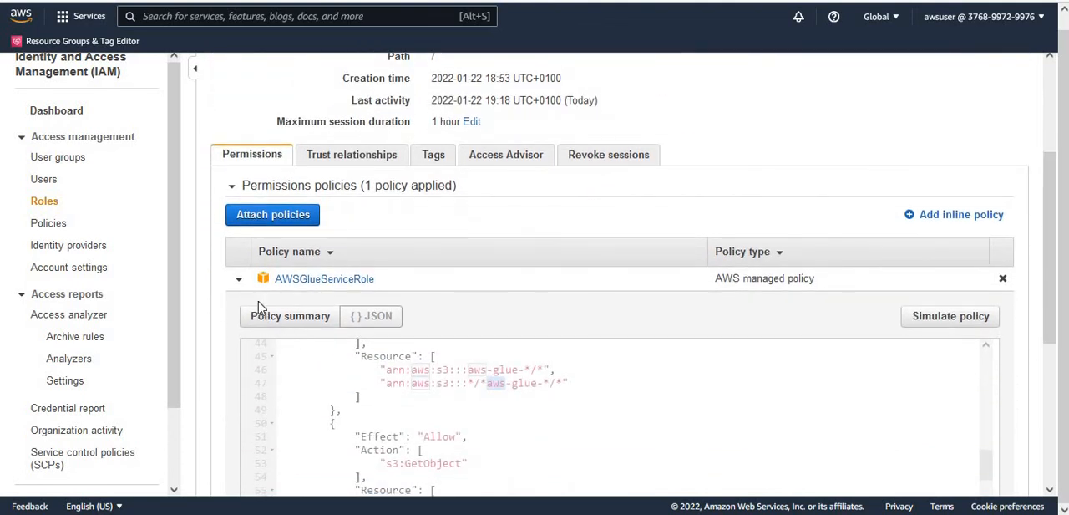
pyautogui.click(238, 282)
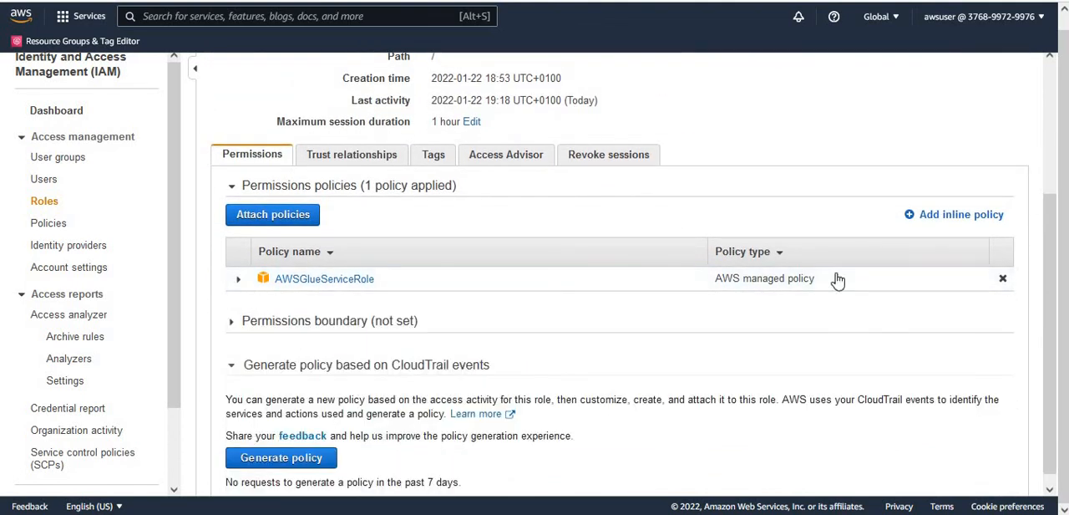
# - Start adding an inline policy to dojo_crawler_role and show the policy in the JSON editor
pyautogui.click(943, 222)
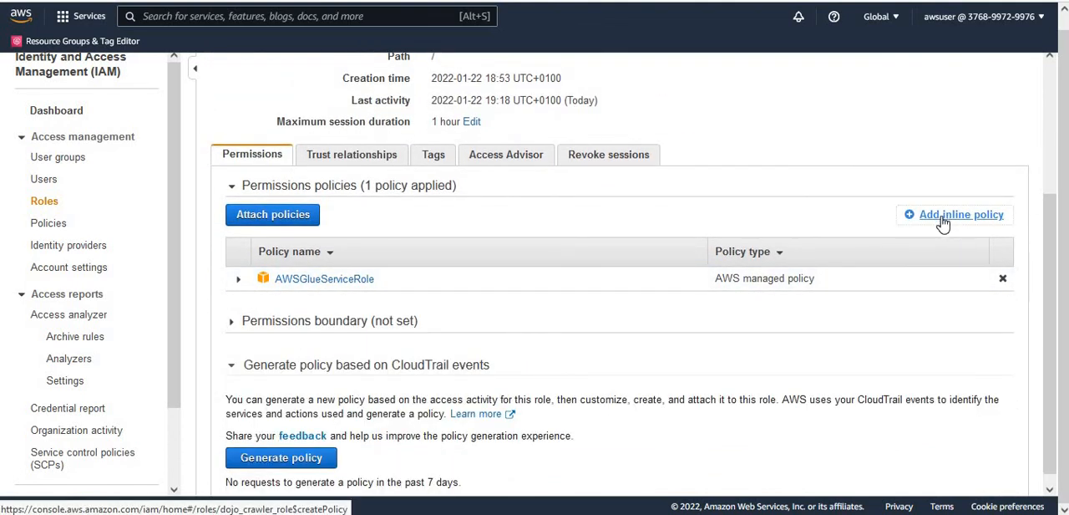
pyautogui.moveTo(943, 222); pyautogui.dragTo(902, 305)
pyautogui.click(944, 219)
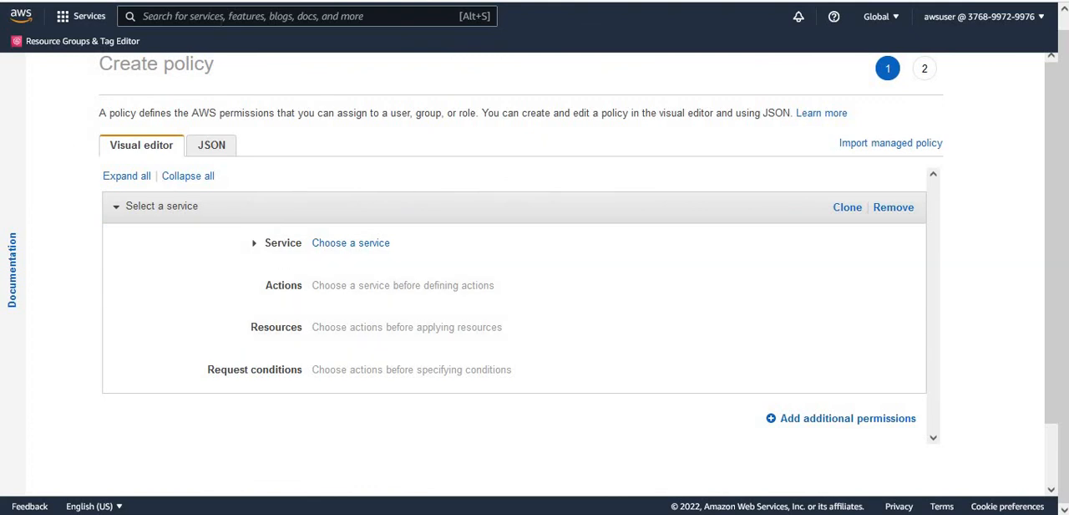
pyautogui.click(210, 150)
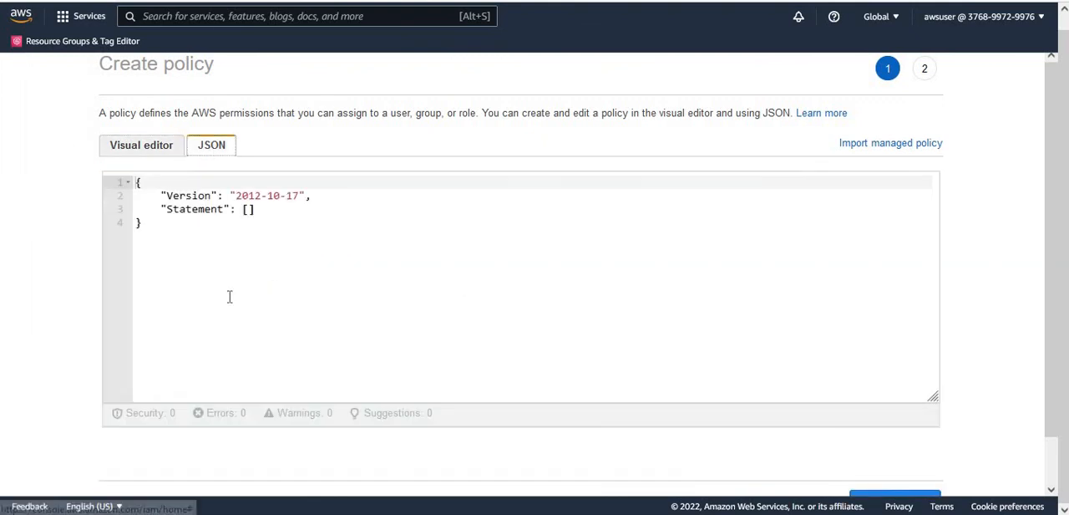
# - Copy the entire policy from crawler_inline_policy.json in the text editor and replace the inline policy's JSON in the browser with it
pyautogui.click(465, 513)
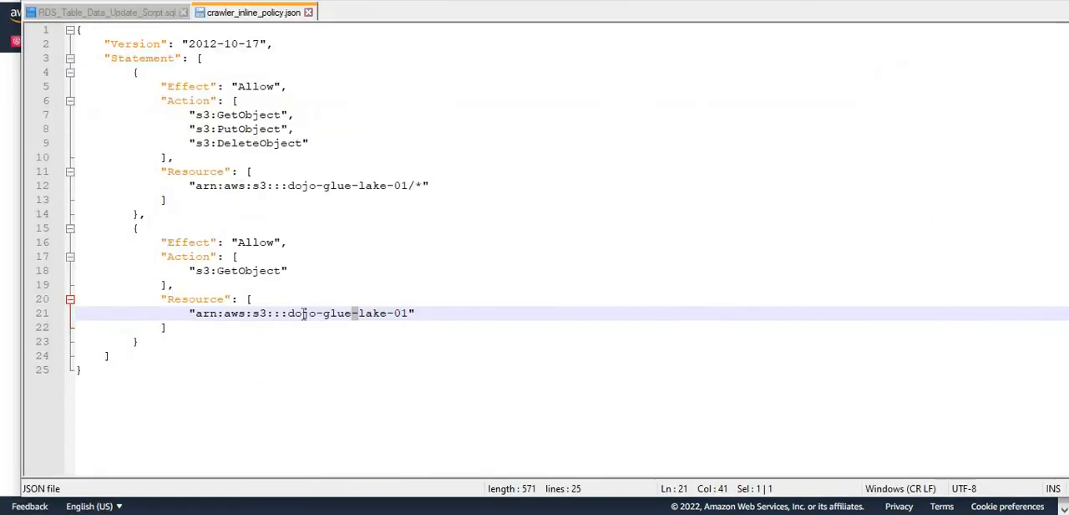
pyautogui.click(305, 314)
pyautogui.moveTo(126, 367); pyautogui.dragTo(23, 34)
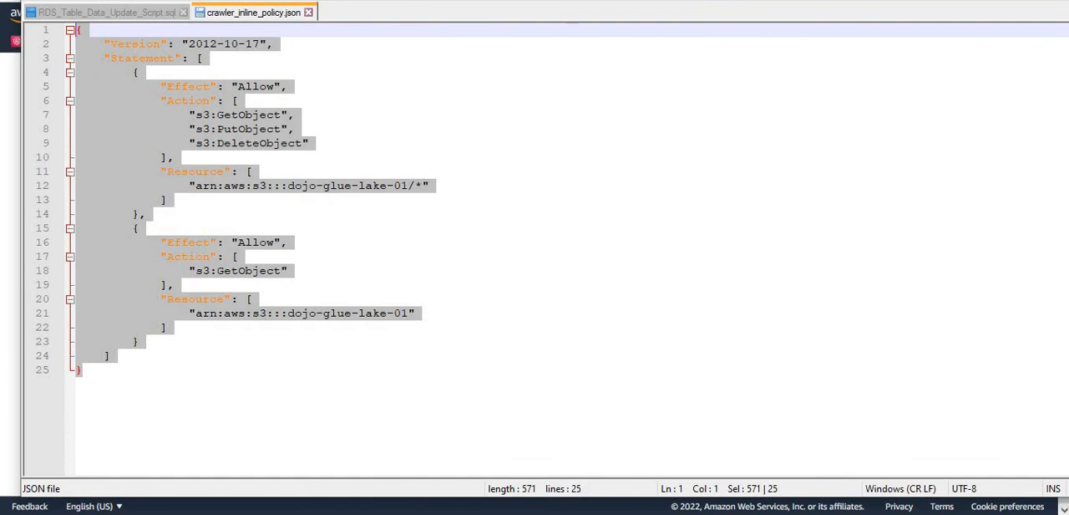
pyautogui.hotkey('alt', 'Tab')
pyautogui.click(220, 286)
pyautogui.hotkey('ctrl', 'a')
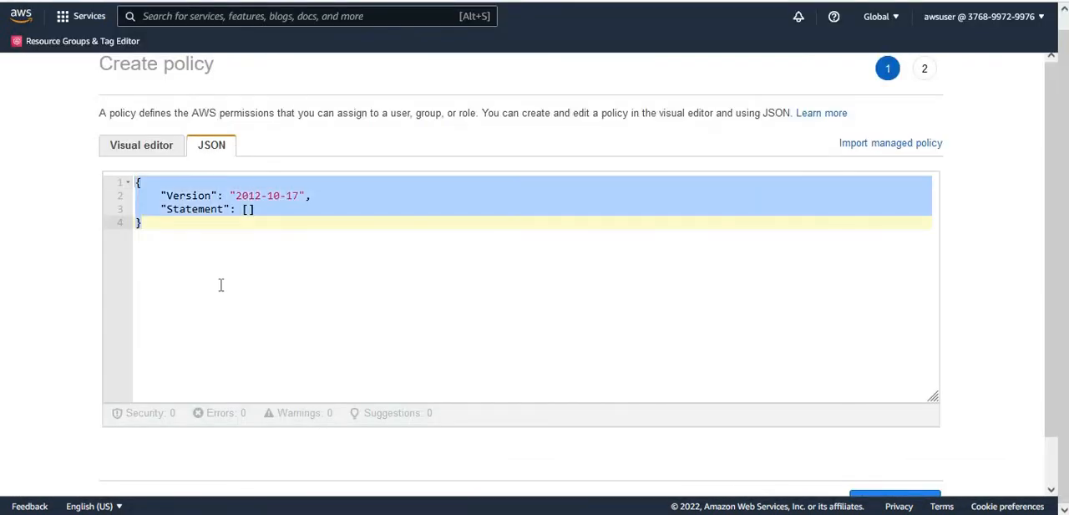
pyautogui.press('BackSpace')
pyautogui.hotkey('ctrl', 'v')
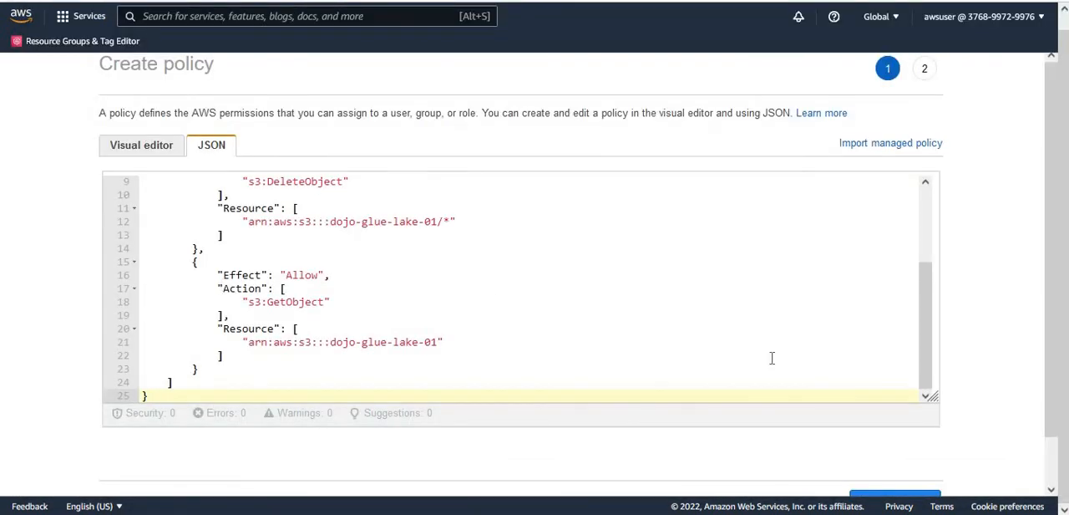
# - Check the bucket name in the pasted policy's first resource ARN and proceed to the policy review
pyautogui.moveTo(933, 319); pyautogui.dragTo(956, 333)
pyautogui.moveTo(332, 221); pyautogui.dragTo(437, 222)
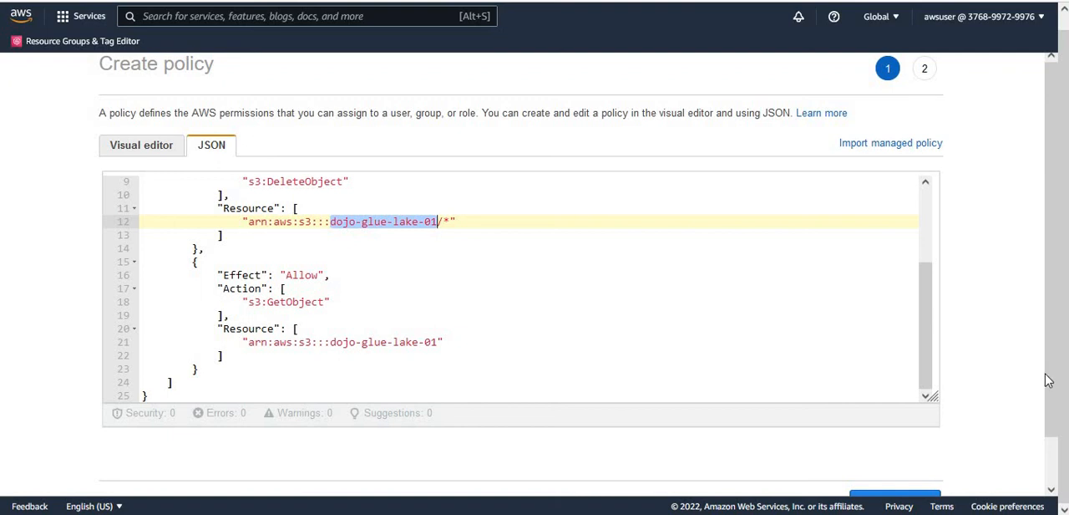
pyautogui.moveTo(1056, 392); pyautogui.dragTo(1058, 442)
pyautogui.click(894, 457)
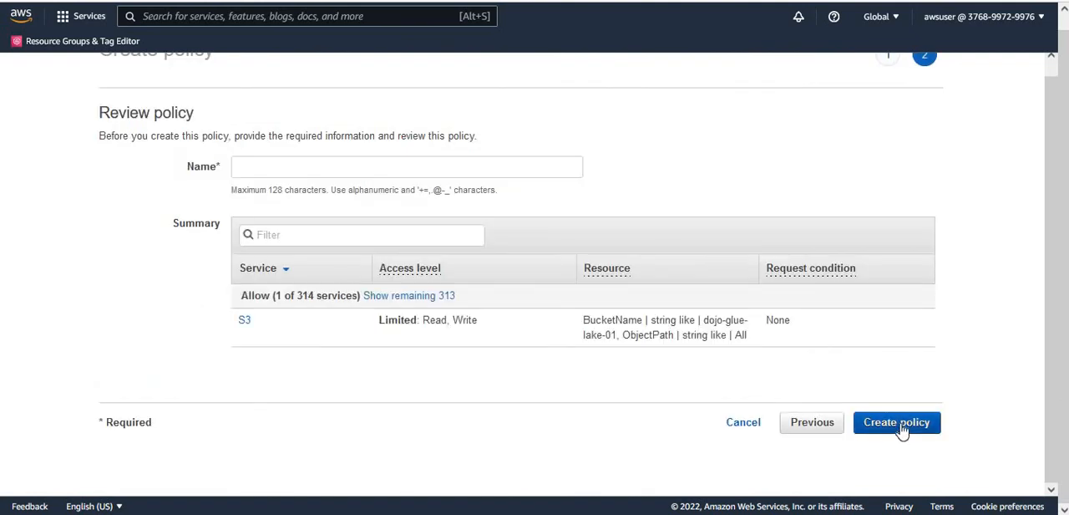
# - Name the inline policy dojocrawlers3permission and create it
pyautogui.click(903, 427)
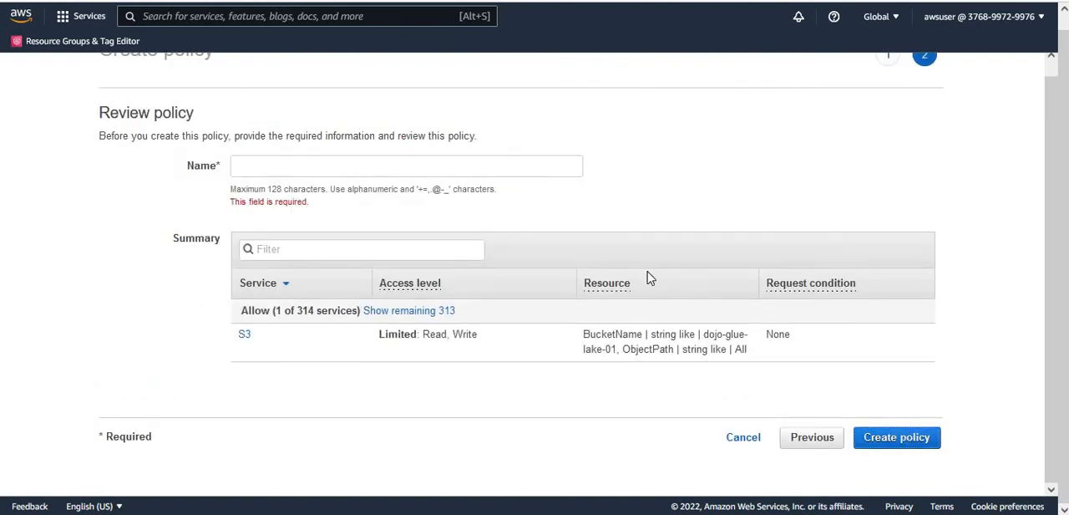
pyautogui.click(530, 169)
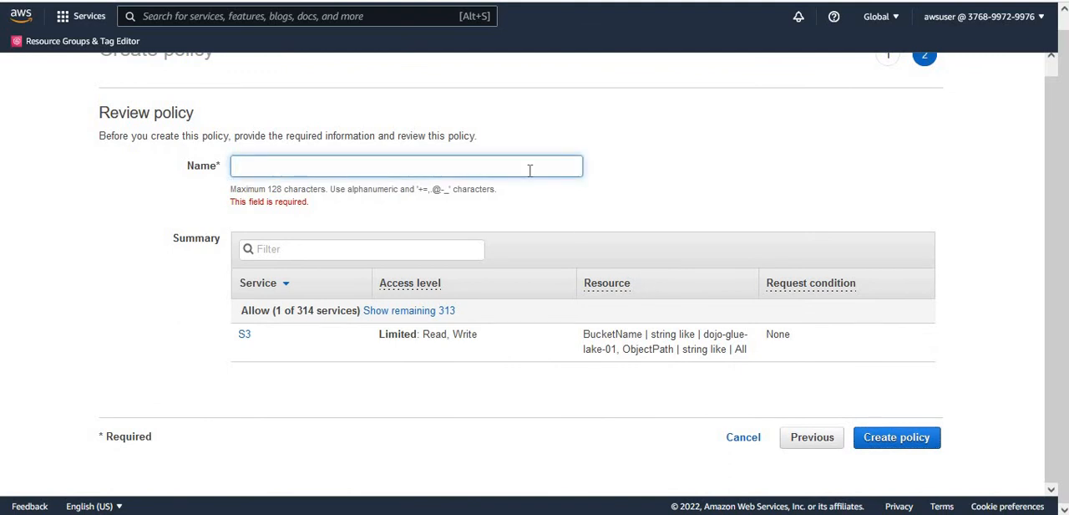
pyautogui.write('crawlers3permission')
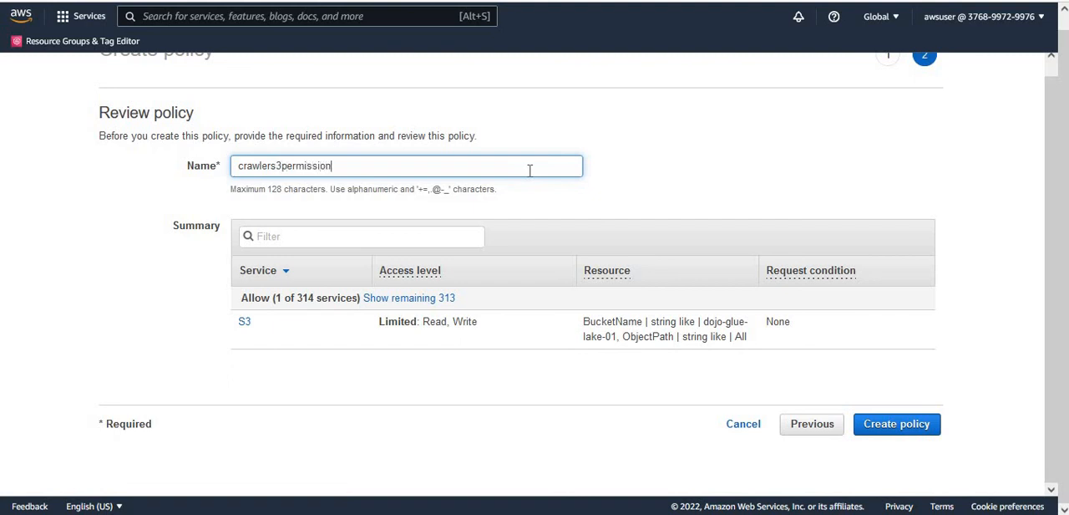
pyautogui.click(235, 165)
pyautogui.write('dojo')
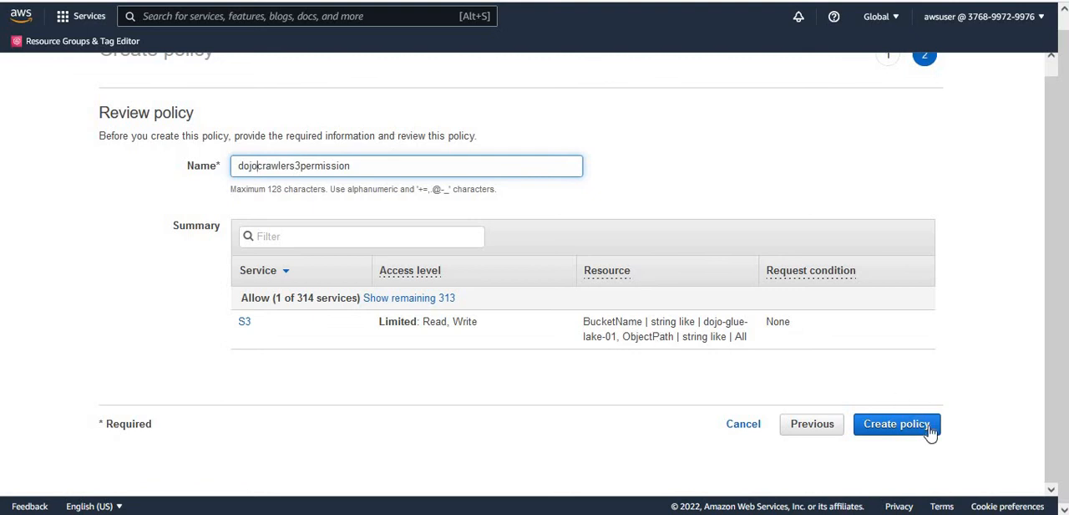
pyautogui.click(902, 432)
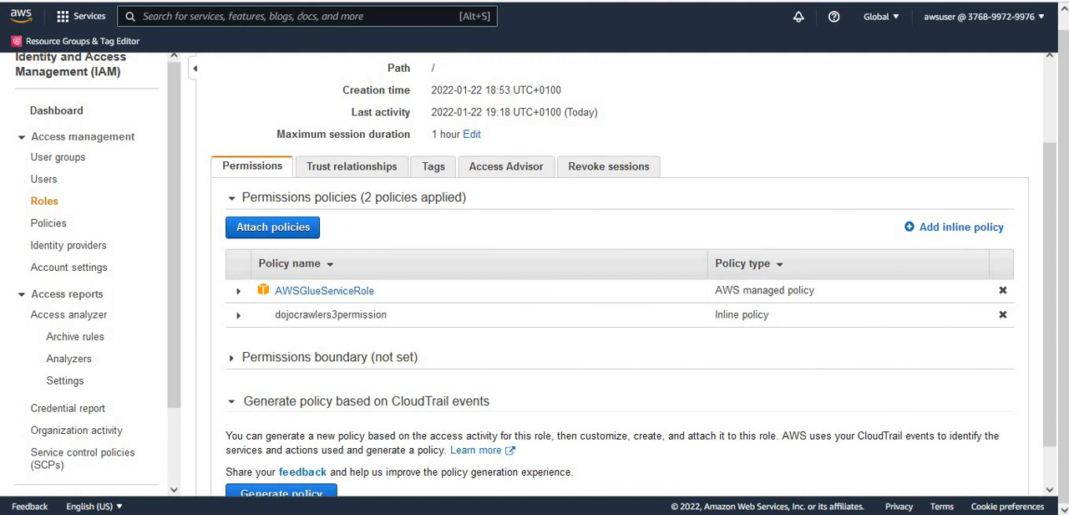
# - Find the AWS Glue service and show its list of crawlers
pyautogui.click(299, 16)
pyautogui.write('Gl')
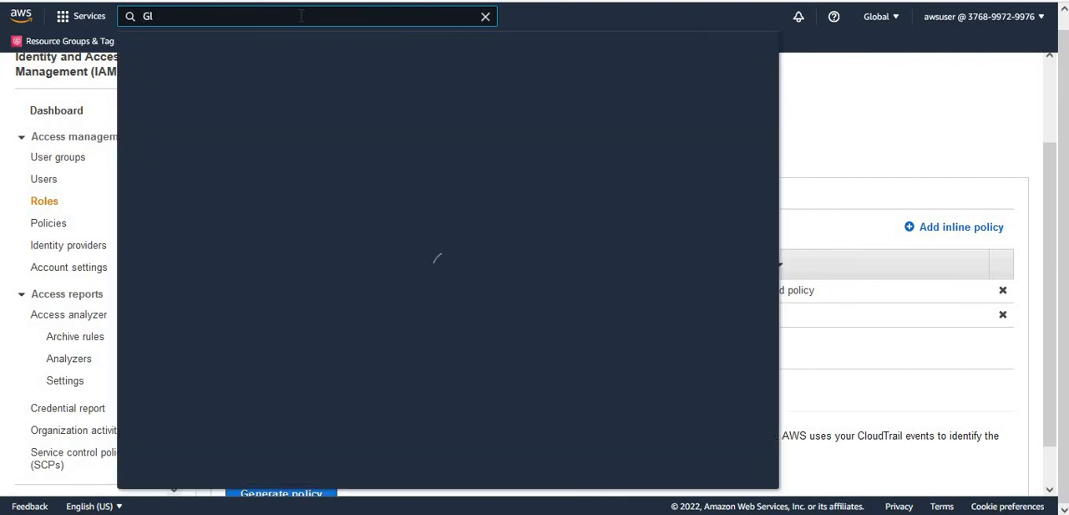
pyautogui.write('ue')
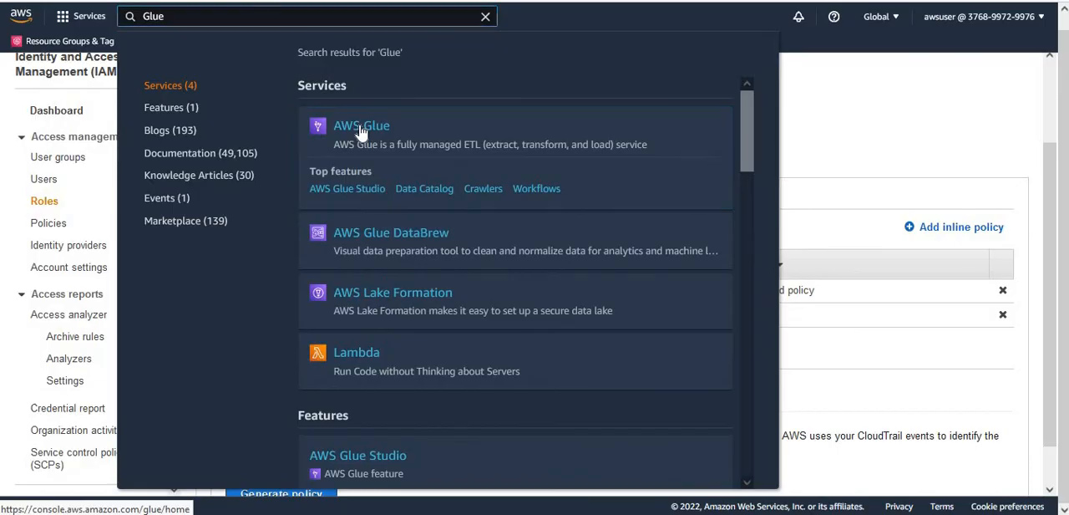
pyautogui.click(361, 131)
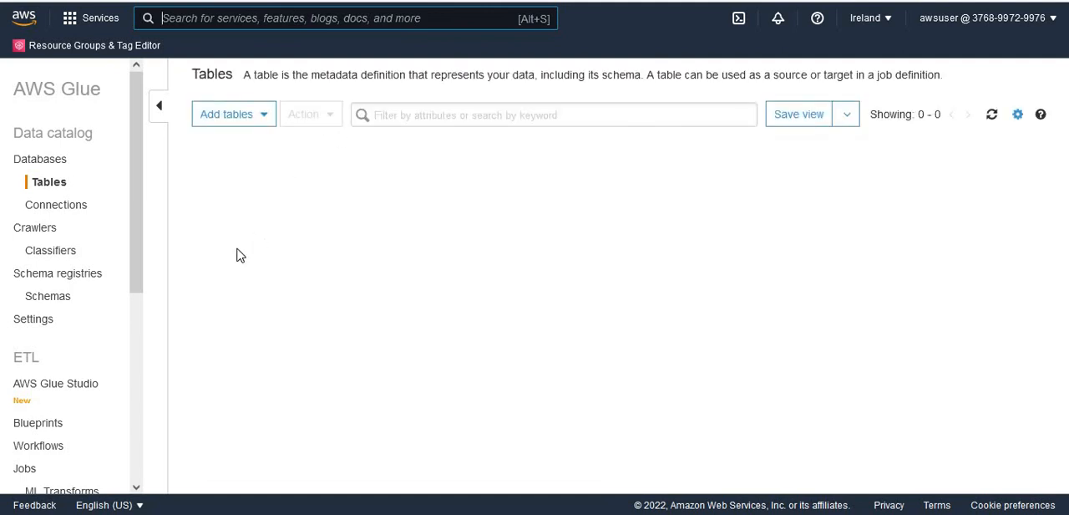
pyautogui.click(36, 237)
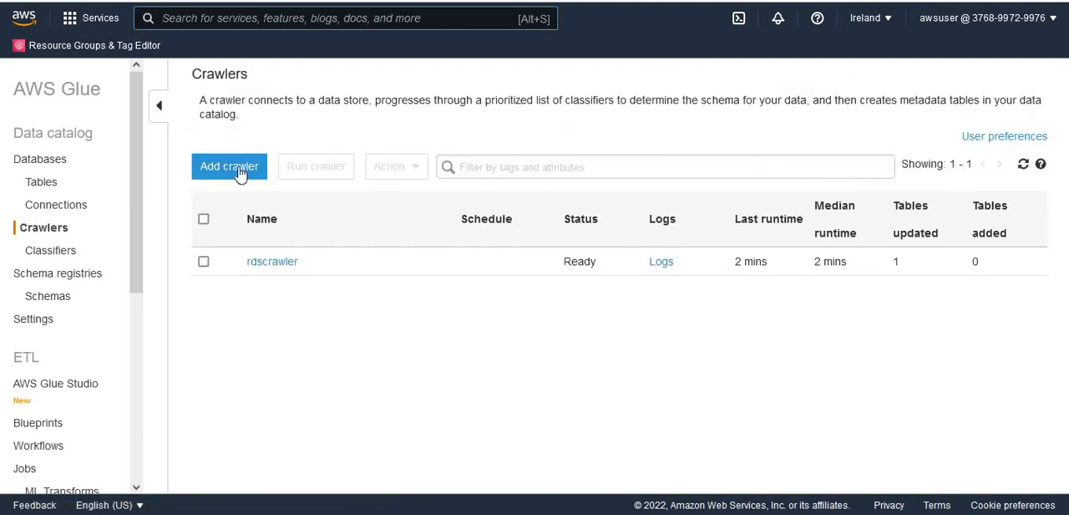
# - Add a crawler named s3orderscrawler, keeping data stores as its source type and crawling all folders
pyautogui.click(230, 167)
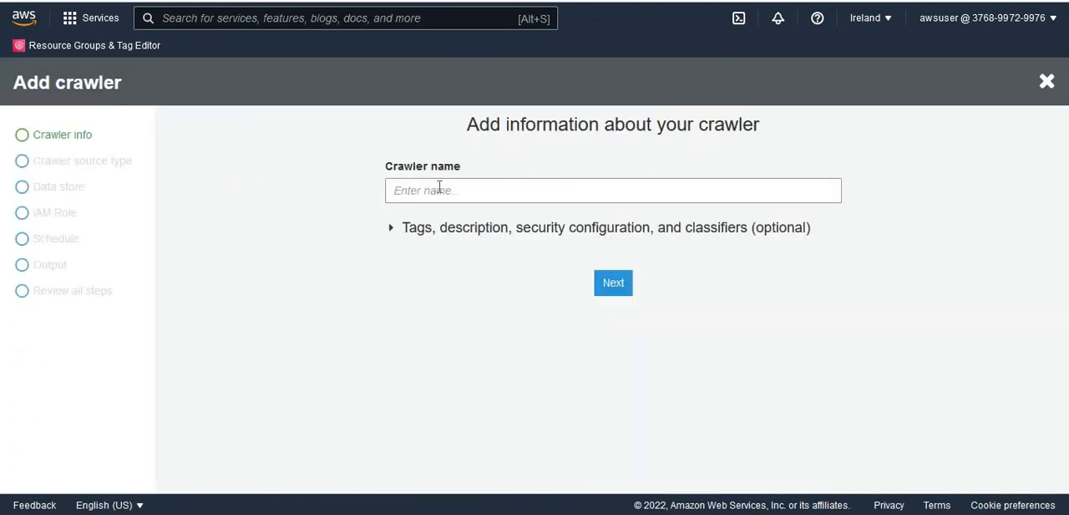
pyautogui.click(439, 188)
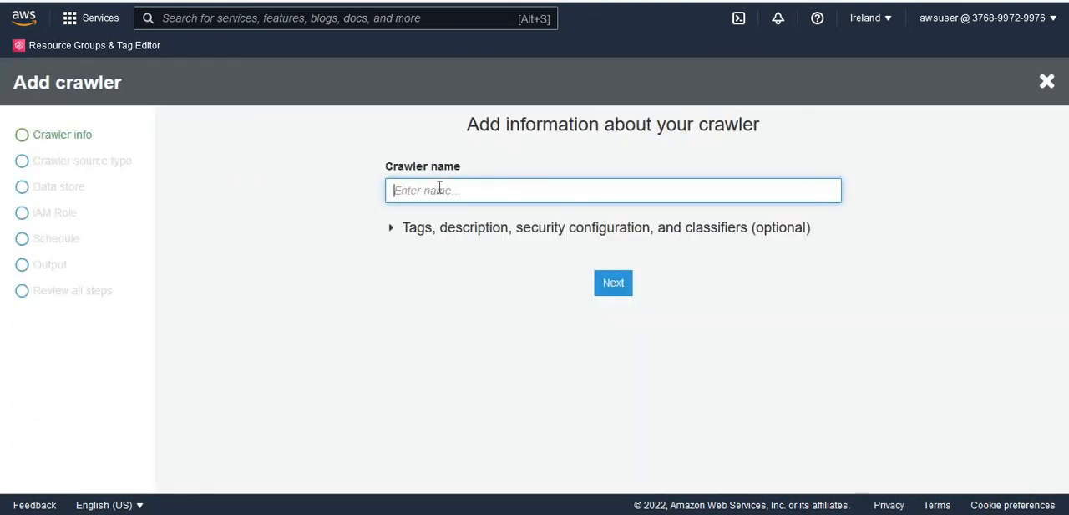
pyautogui.write('s3orderscrawler')
pyautogui.click(619, 288)
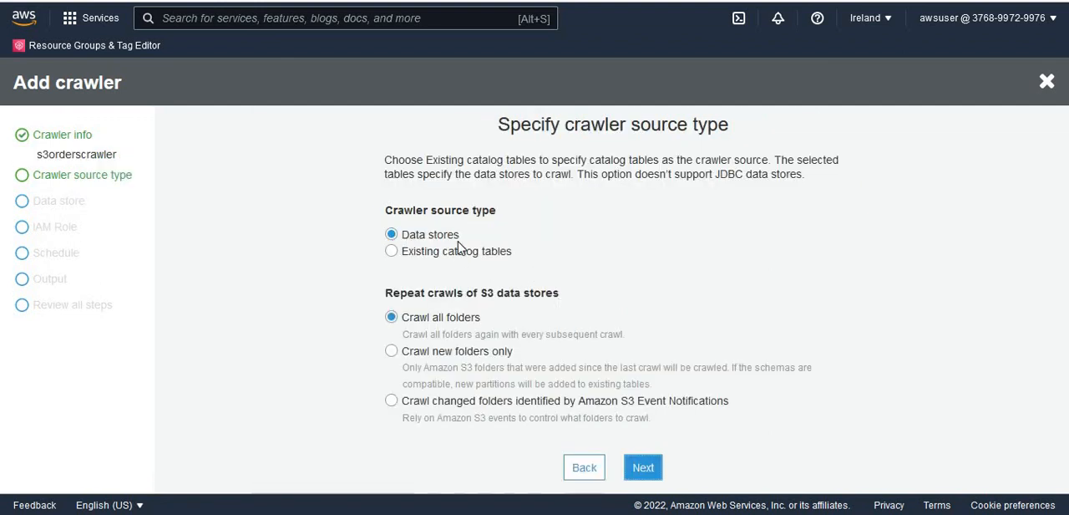
pyautogui.click(644, 476)
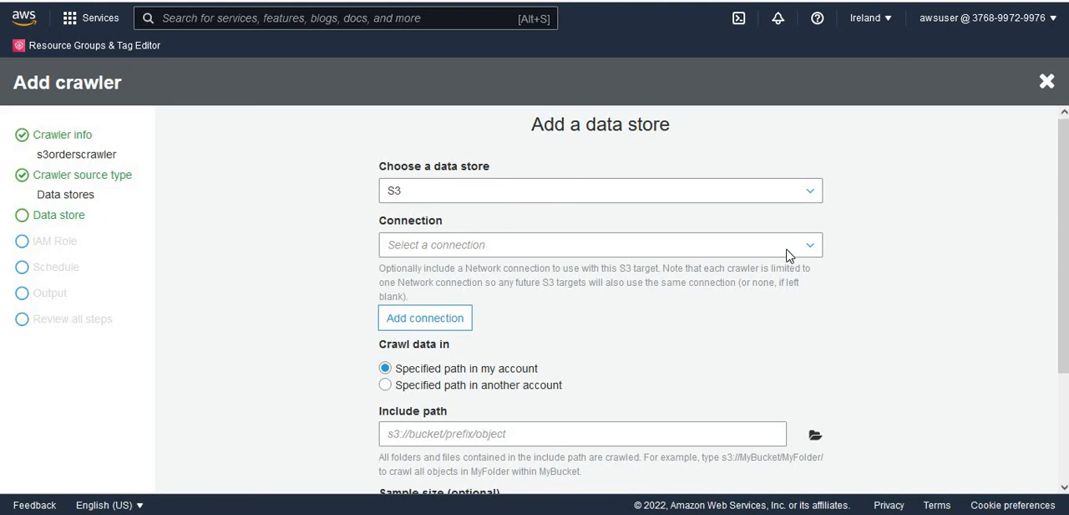
# - Choose the orders folder of the dojo-glue-lake-01 bucket as the crawler's S3 include path
pyautogui.moveTo(1066, 313); pyautogui.dragTo(1067, 386)
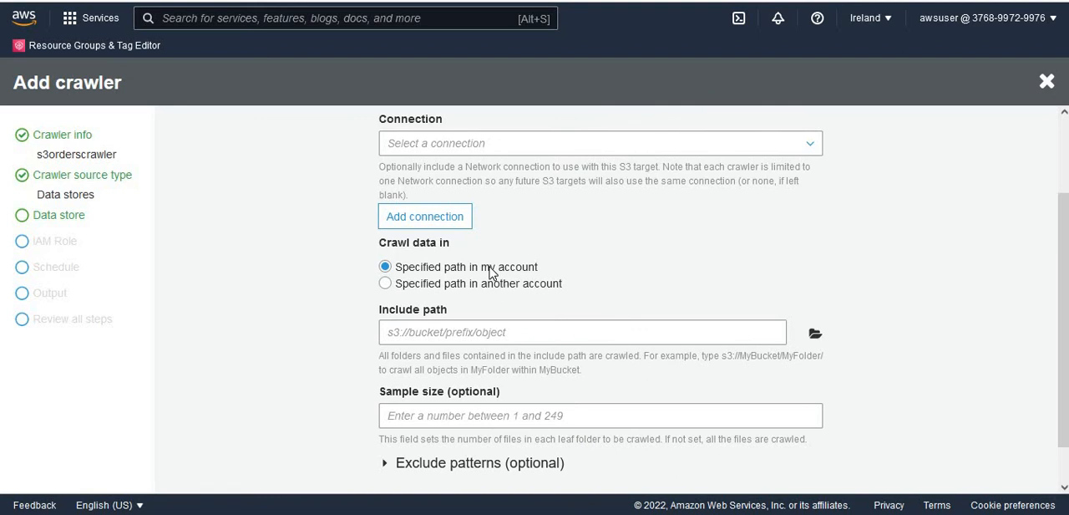
pyautogui.click(817, 336)
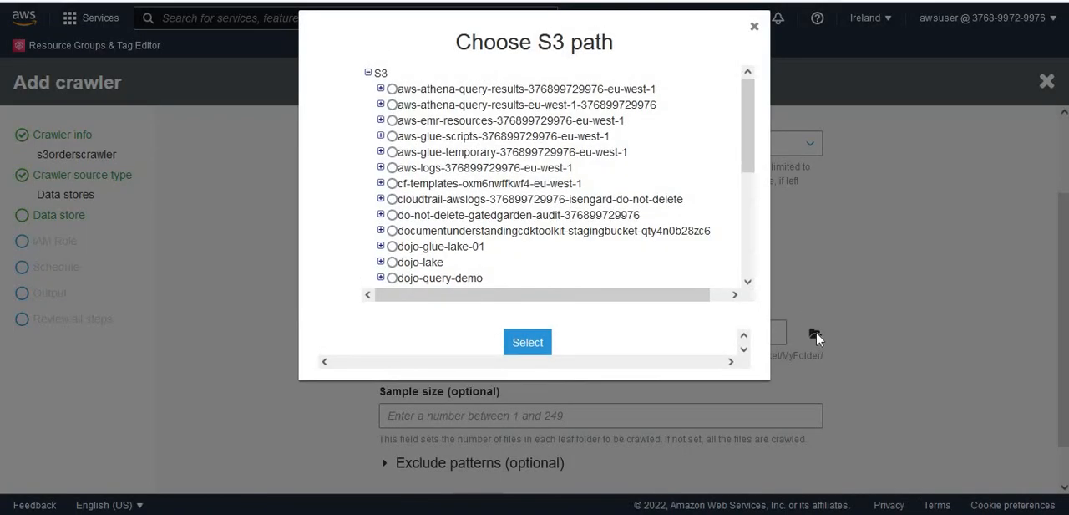
pyautogui.click(380, 245)
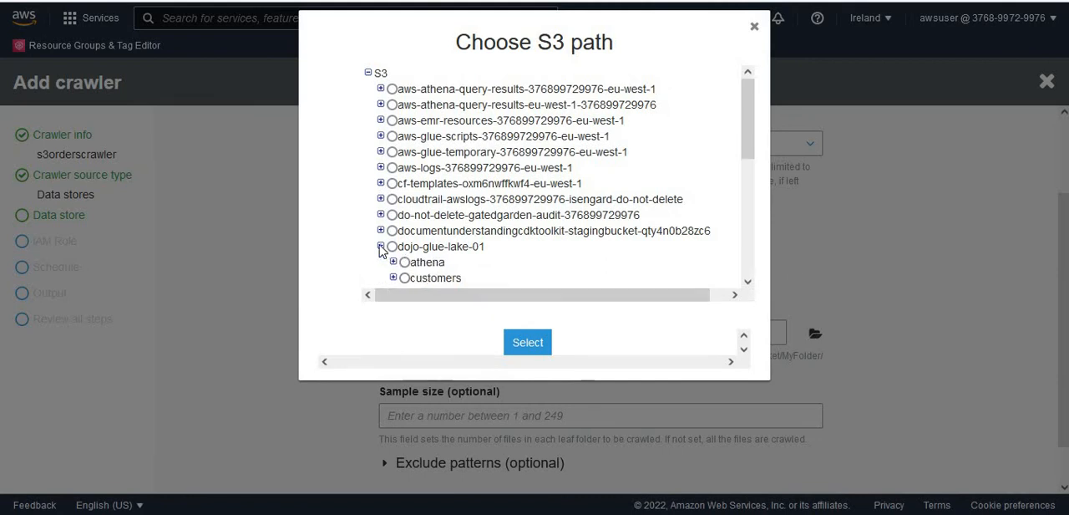
pyautogui.moveTo(749, 142); pyautogui.dragTo(750, 175)
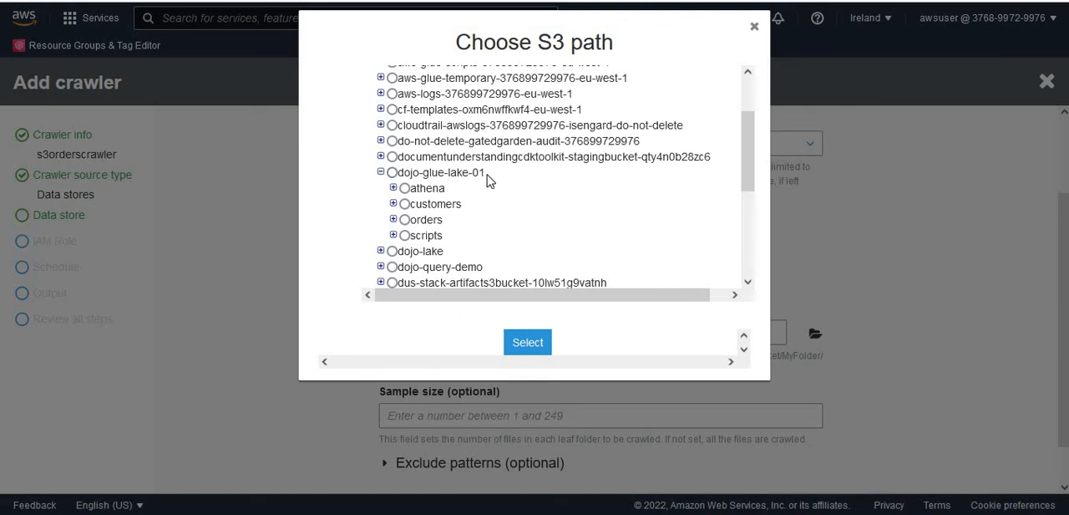
pyautogui.click(405, 220)
pyautogui.click(546, 345)
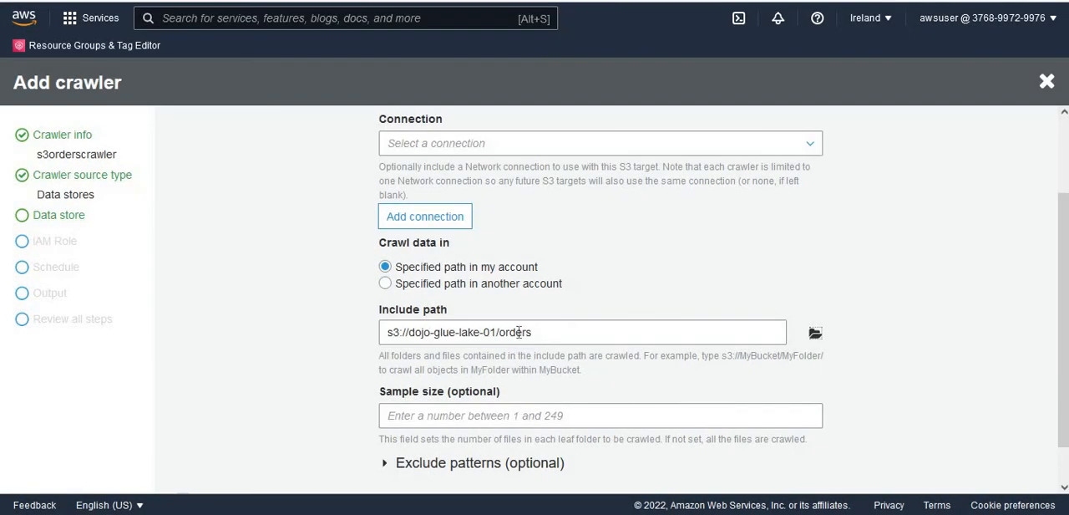
# - Check the include path, accept the S3 data store and continue without adding another one
pyautogui.doubleClick(519, 332)
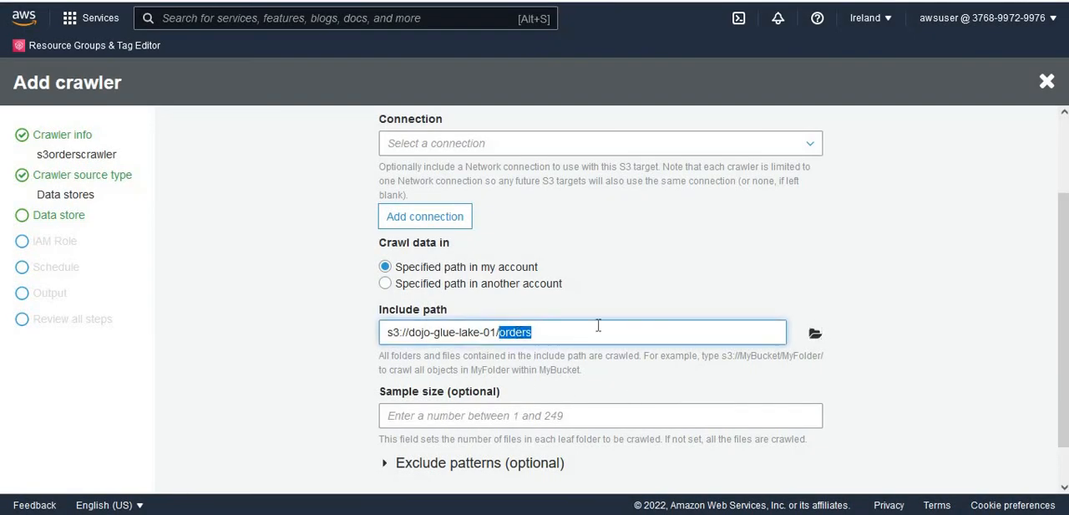
pyautogui.doubleClick(469, 332)
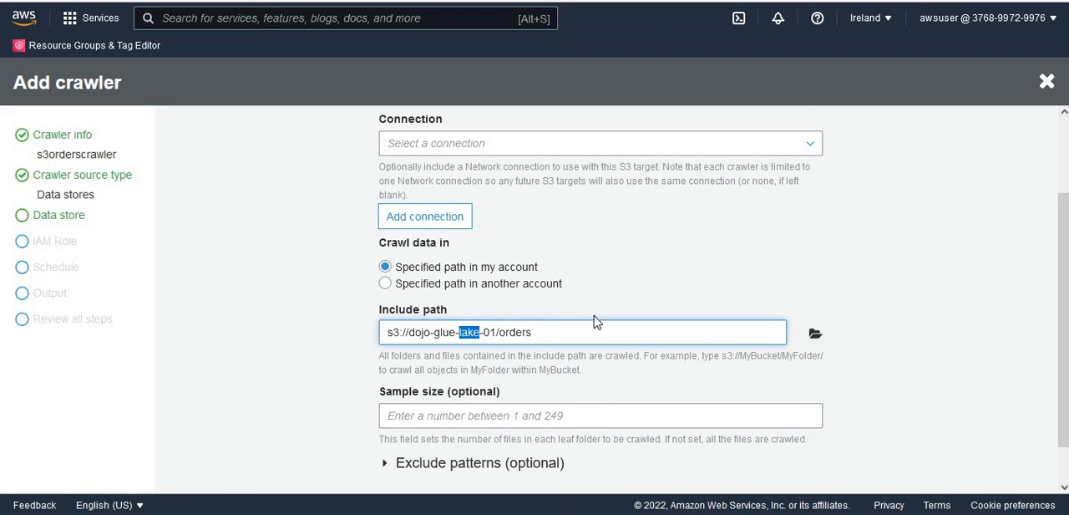
pyautogui.click(922, 307)
pyautogui.scroll(-2, 1065, 346)
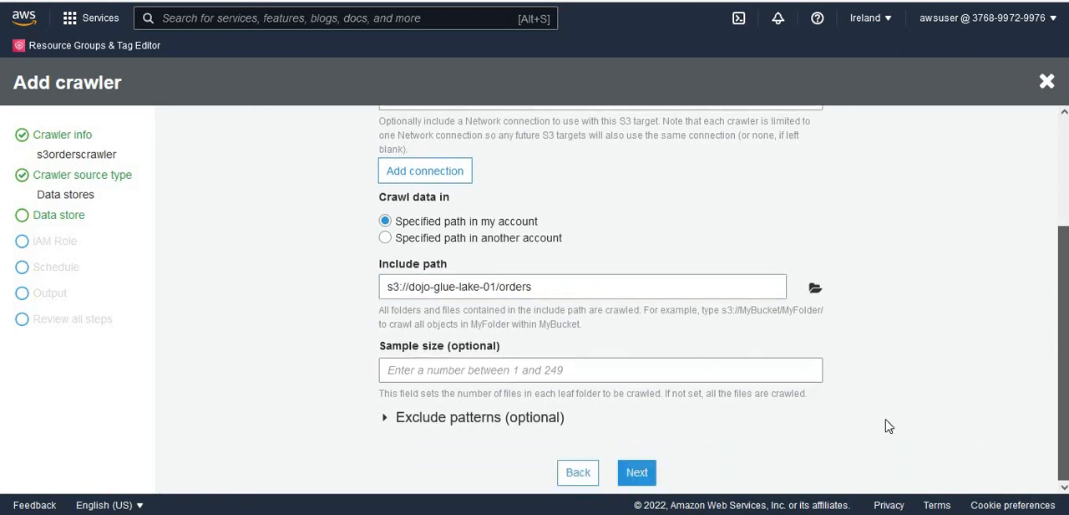
pyautogui.click(649, 473)
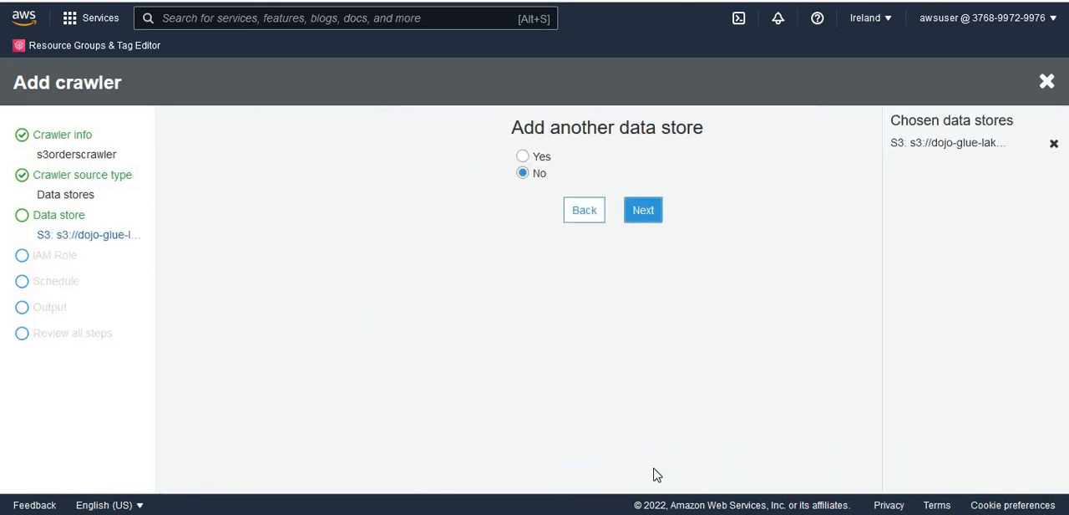
pyautogui.click(653, 219)
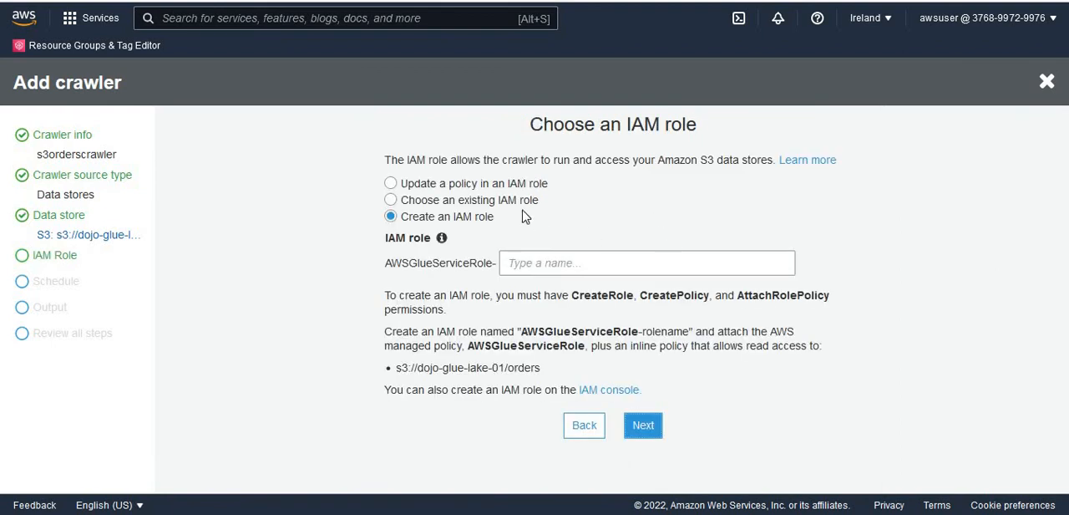
# - Assign the existing IAM role dojo_crawler_role to the crawler and keep its schedule as Run on demand
pyautogui.click(517, 200)
pyautogui.click(535, 262)
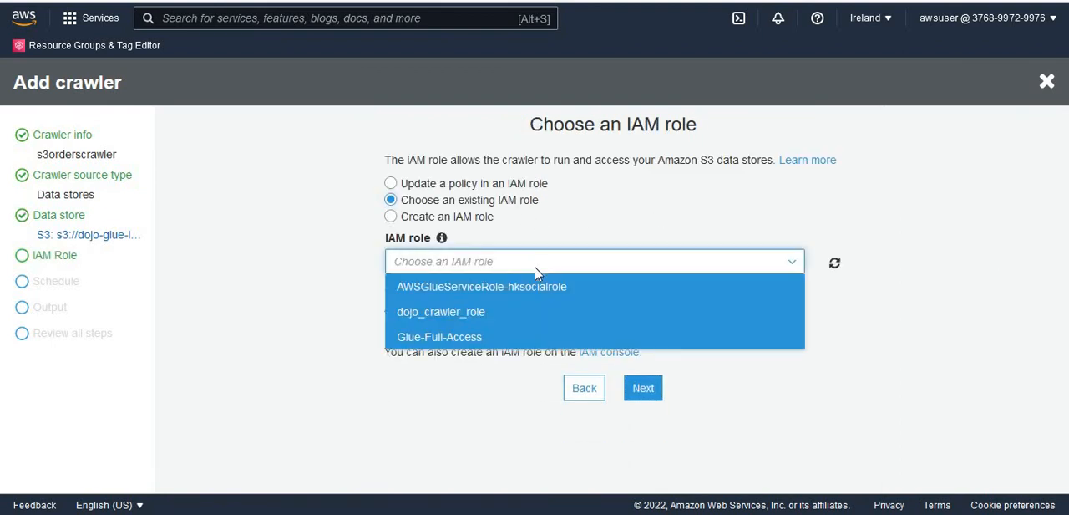
pyautogui.click(503, 309)
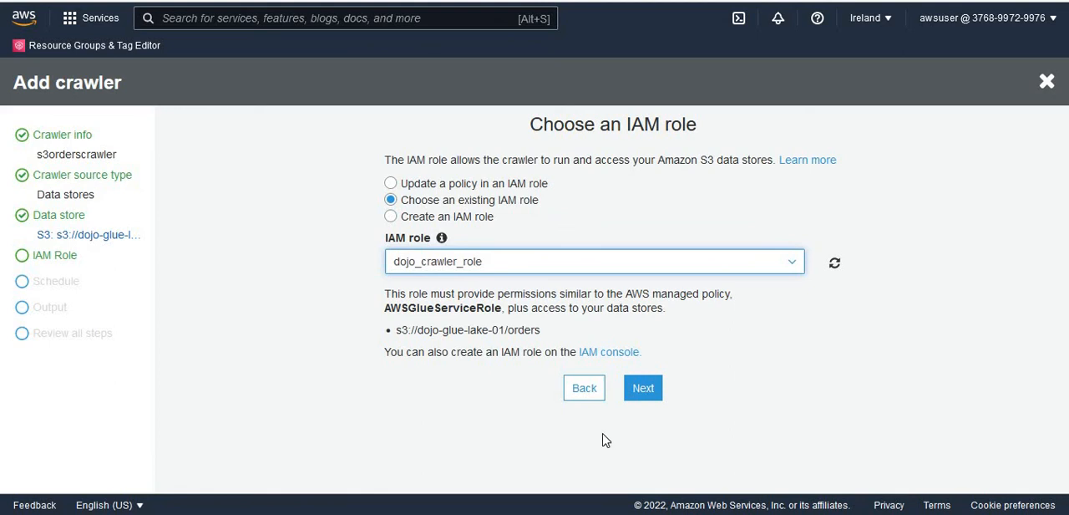
pyautogui.click(644, 390)
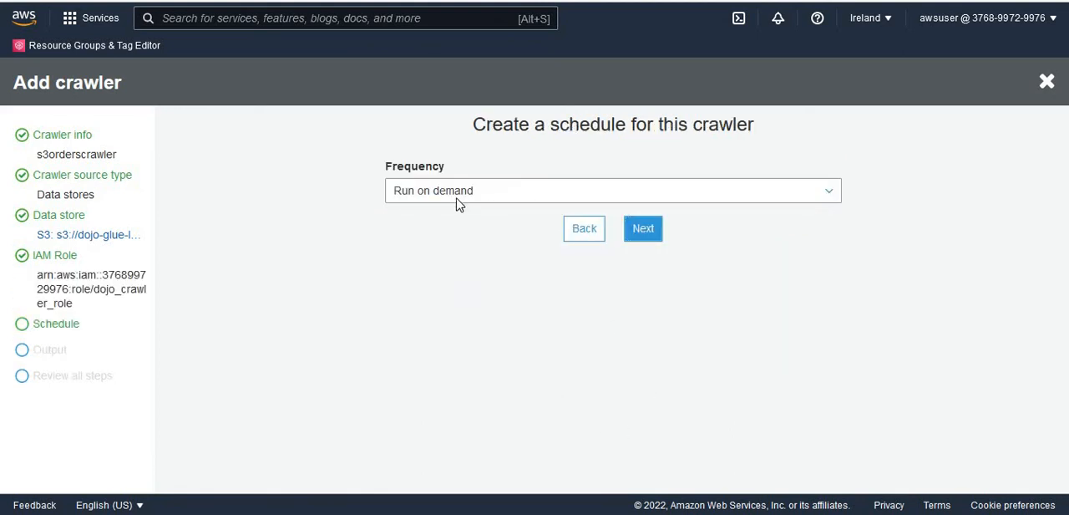
pyautogui.click(658, 236)
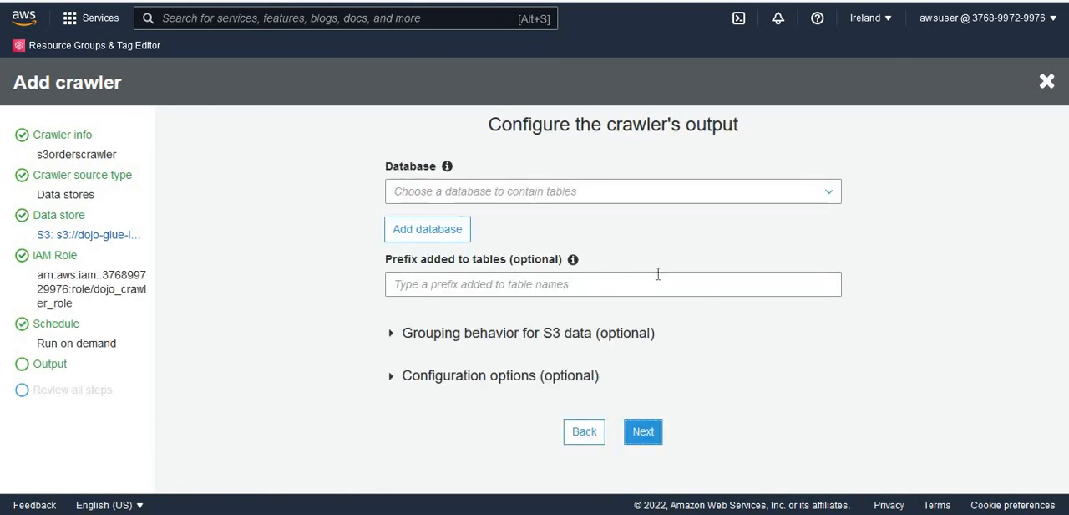
# - Set the crawler's output database to dojodatabase and proceed to the final review
pyautogui.click(549, 195)
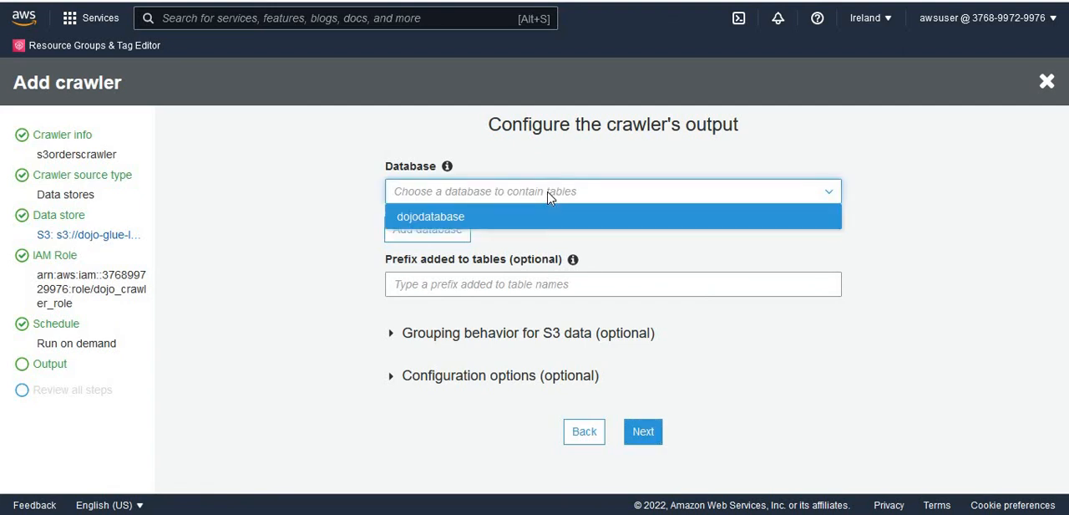
pyautogui.click(446, 222)
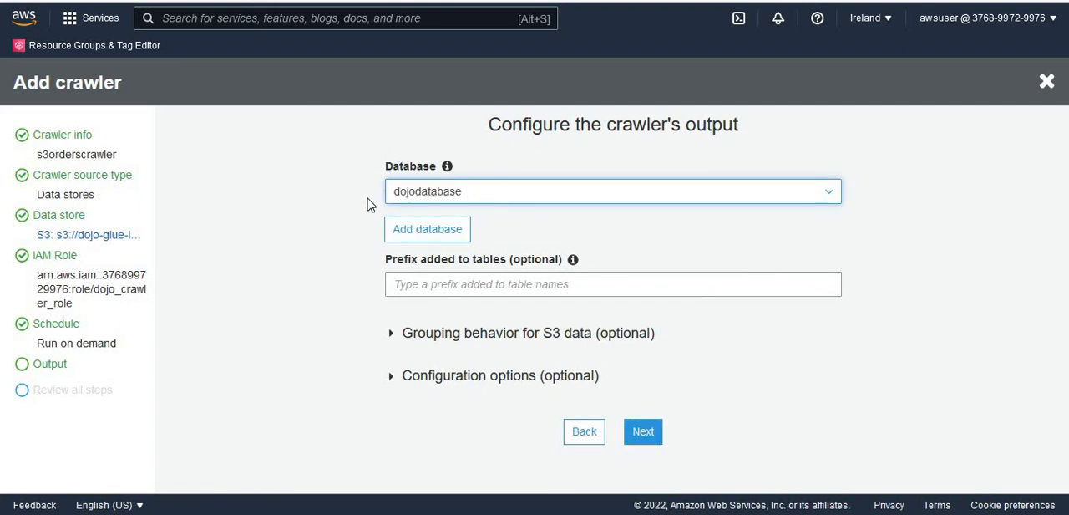
pyautogui.click(644, 432)
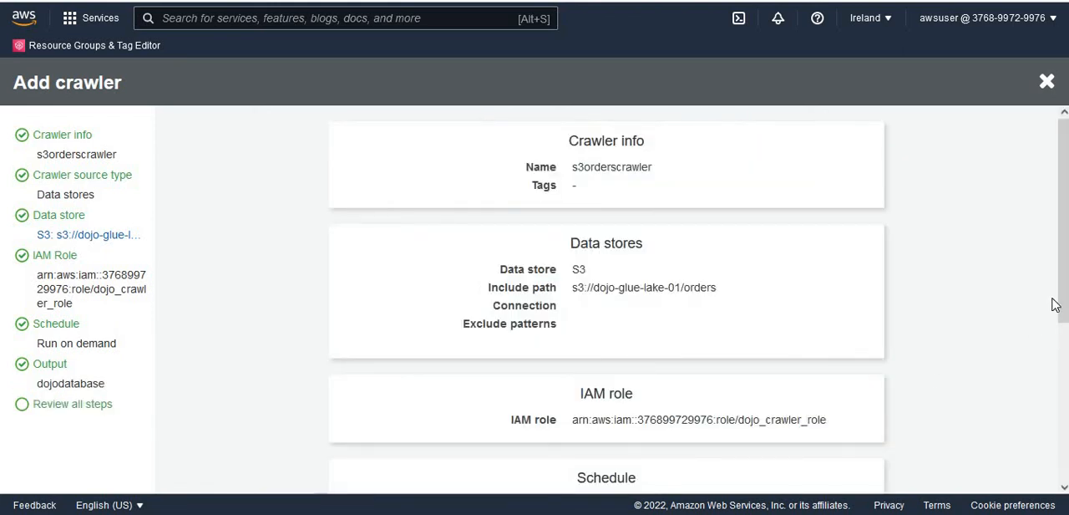
# - Finish creating the s3orderscrawler crawler after reviewing its settings, and run it
pyautogui.scroll(-4, 1066, 302)
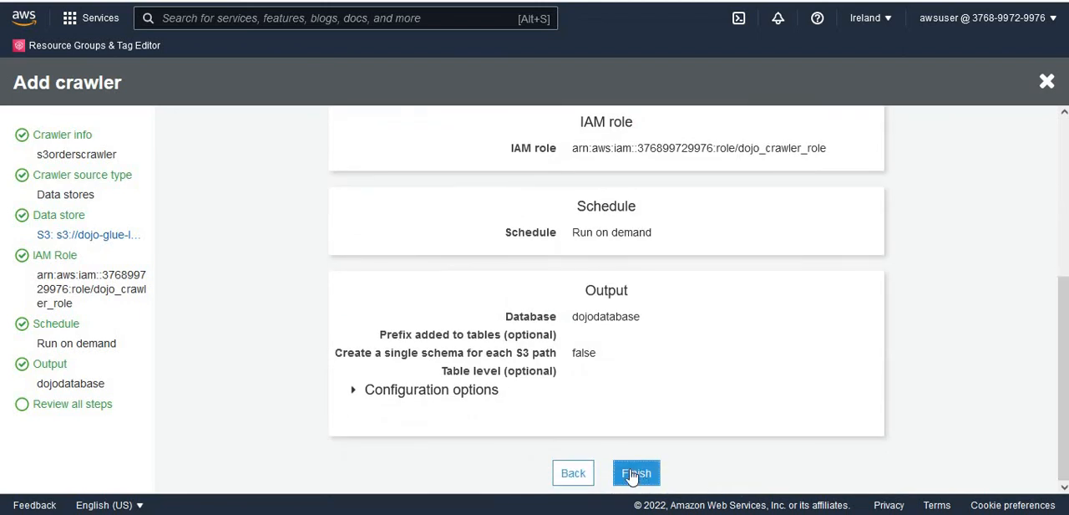
pyautogui.click(633, 472)
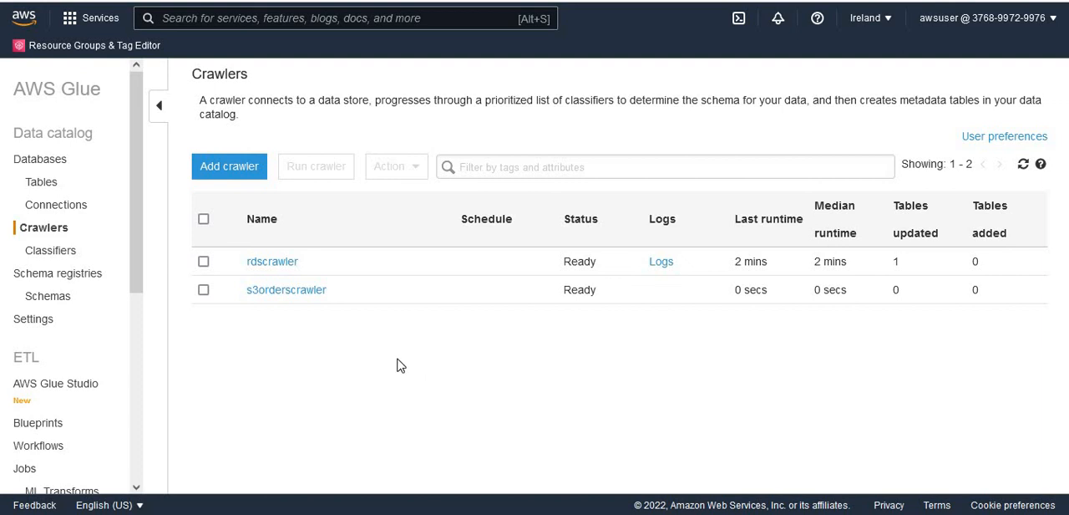
pyautogui.click(204, 290)
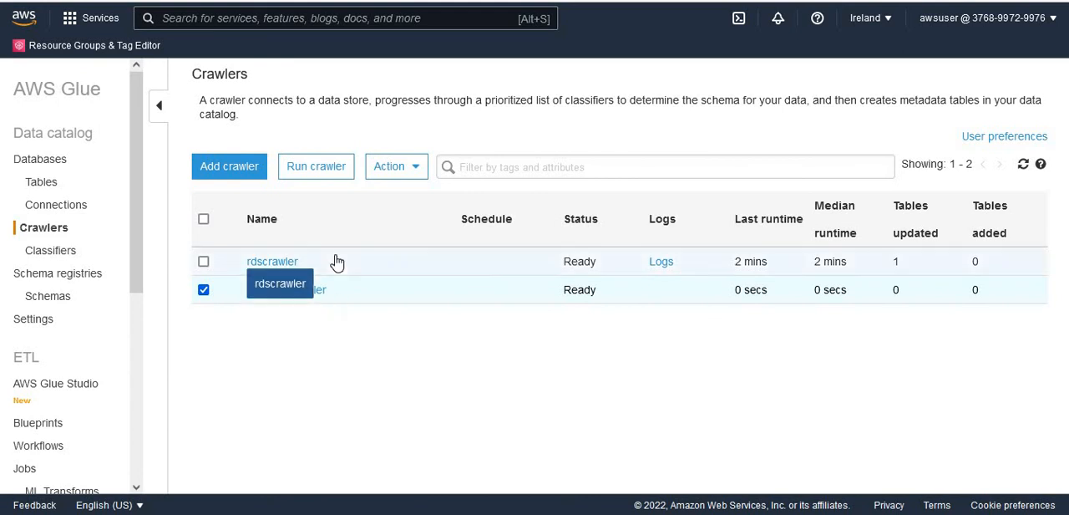
pyautogui.click(316, 168)
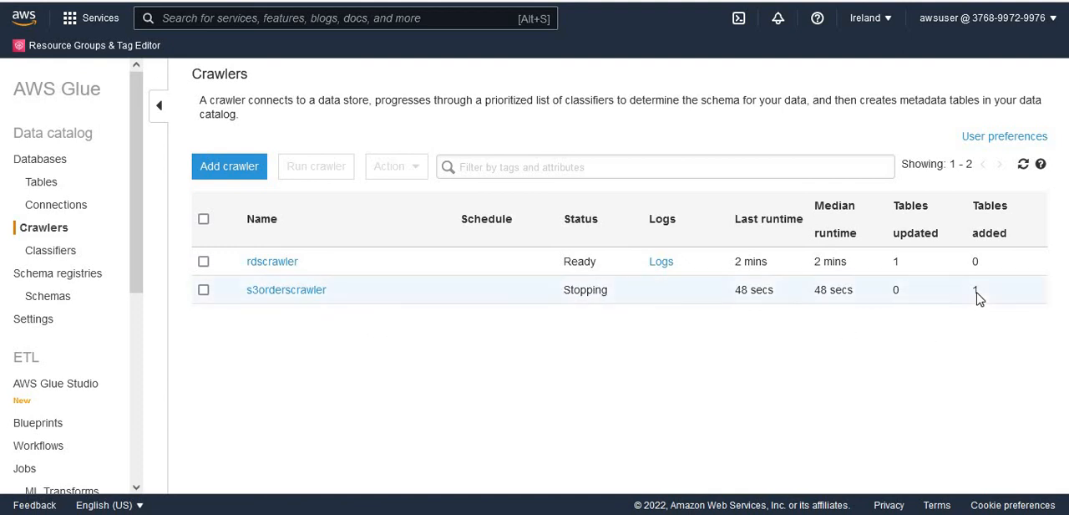
# - Check the table list in the Glue data catalog and switch to the AWS Lake Formation service
pyautogui.click(44, 185)
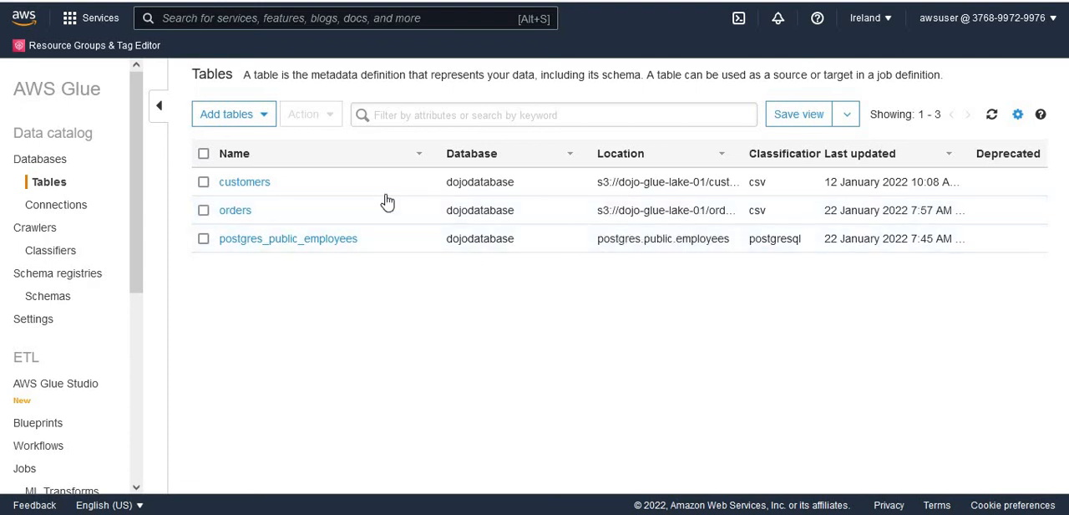
pyautogui.click(399, 18)
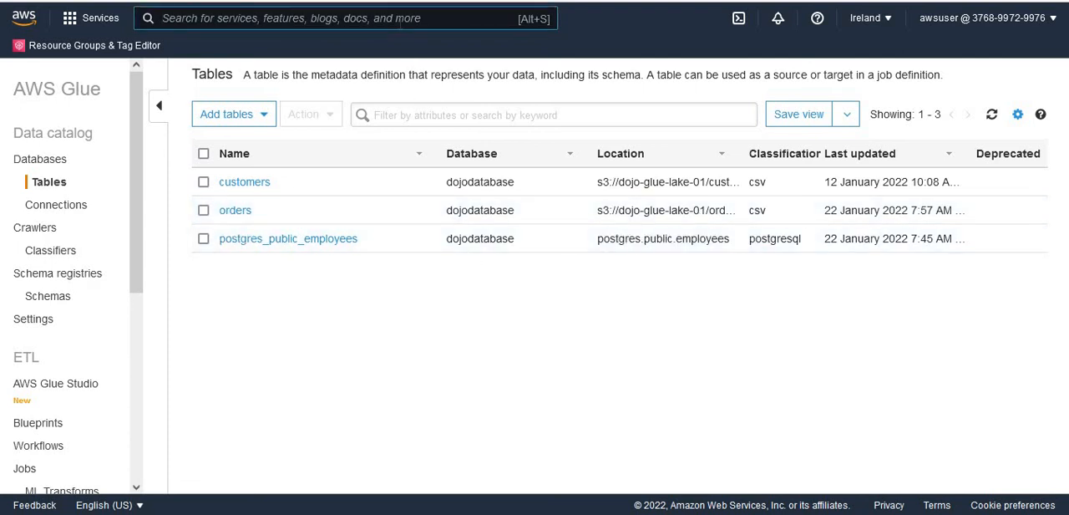
pyautogui.write('Lake Formation')
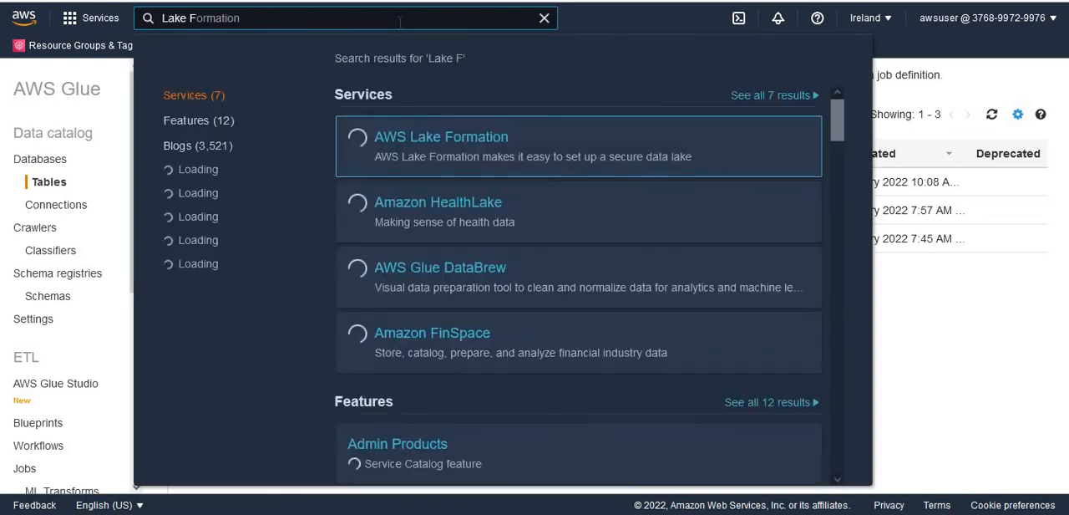
pyautogui.write('orm')
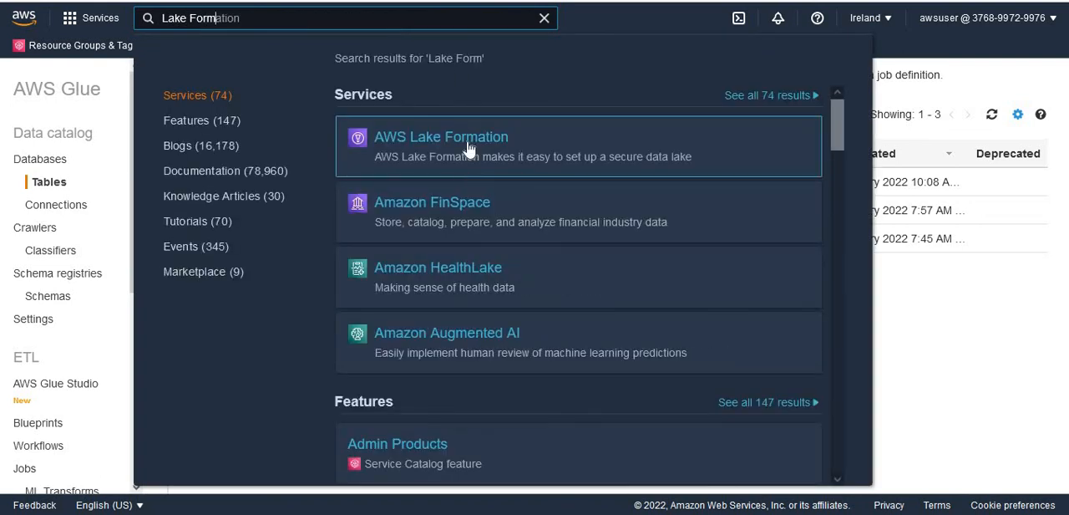
pyautogui.click(469, 144)
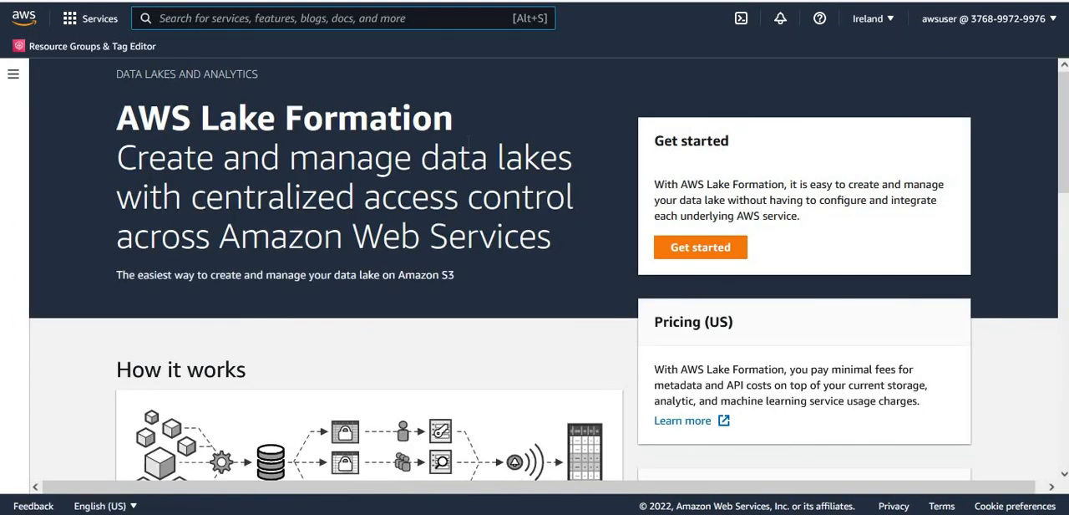
# - Open the orders table from the Lake Formation data catalog and view its schema
pyautogui.click(14, 74)
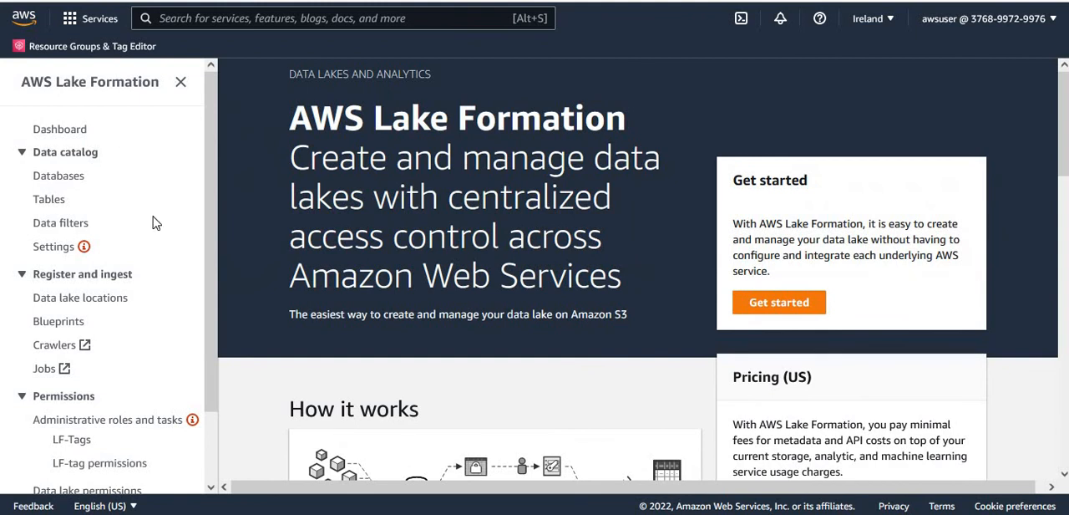
pyautogui.click(44, 205)
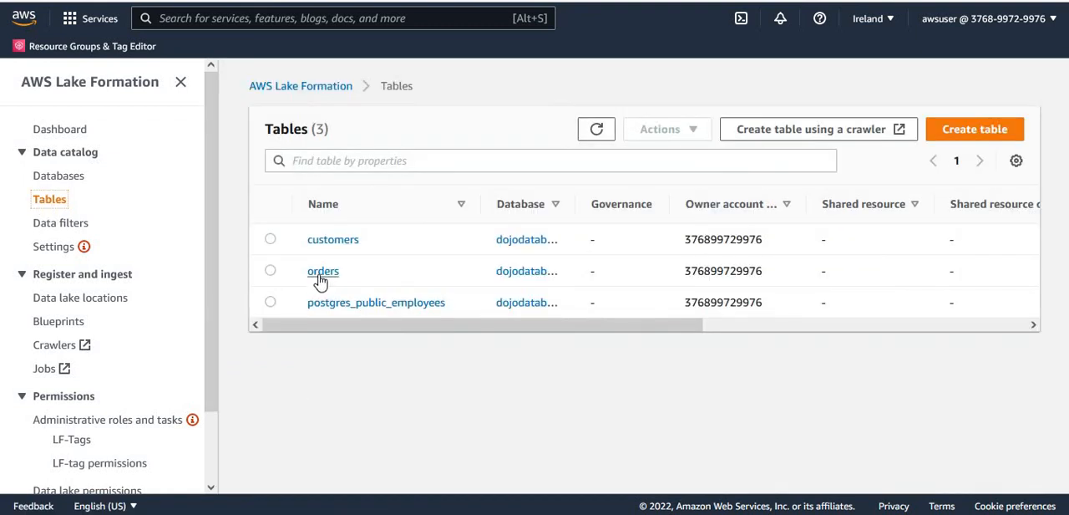
pyautogui.click(322, 272)
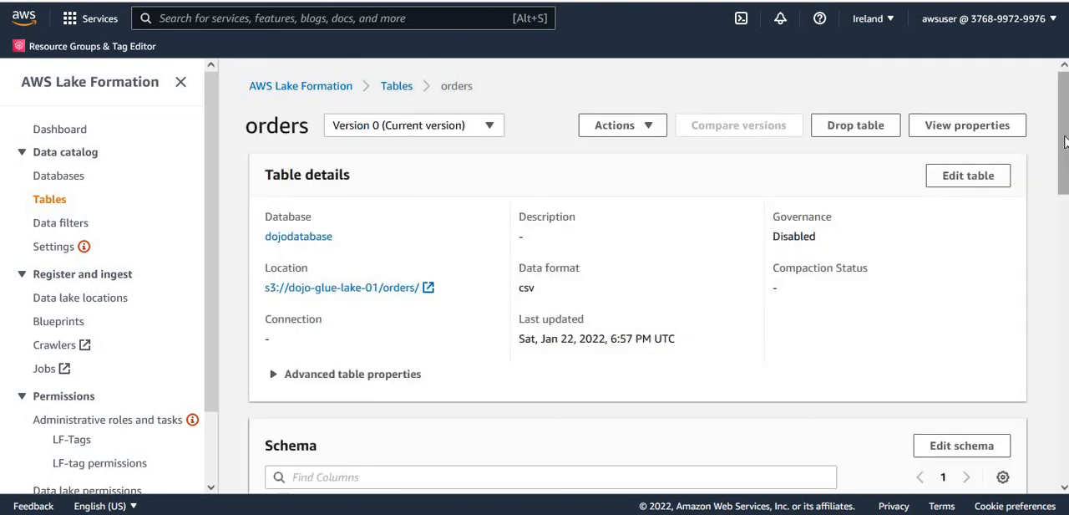
pyautogui.scroll(-4, 637, 275)
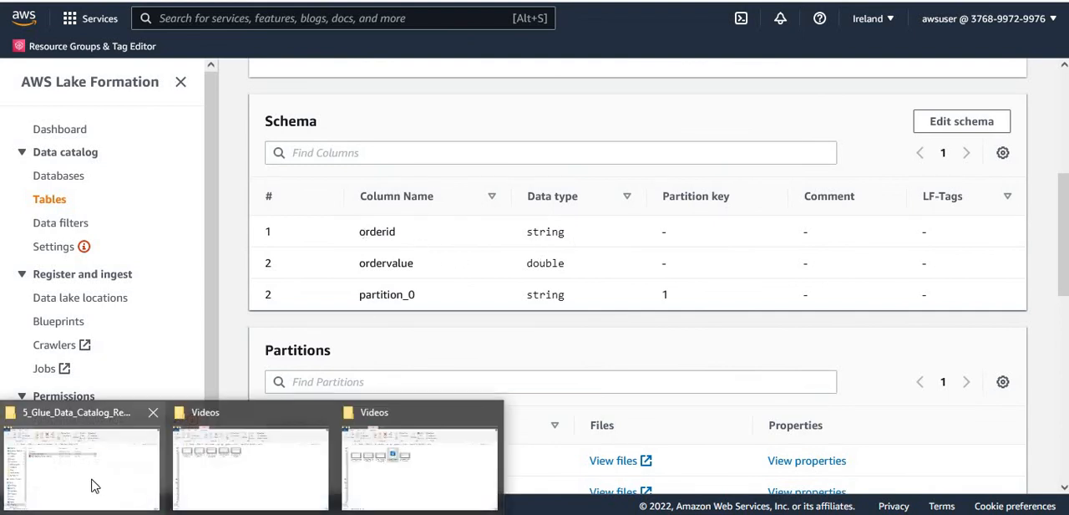
# - Switch to File Explorer, open orders.csv from the 2018 orders folder in Notepad++ and examine its columns and rows
pyautogui.click(94, 483)
pyautogui.doubleClick(197, 110)
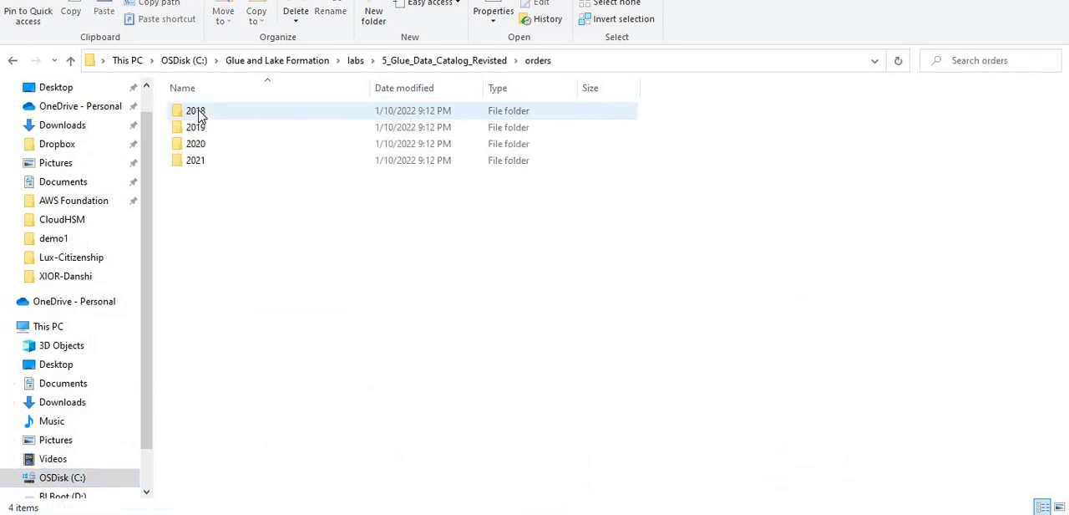
pyautogui.doubleClick(219, 114)
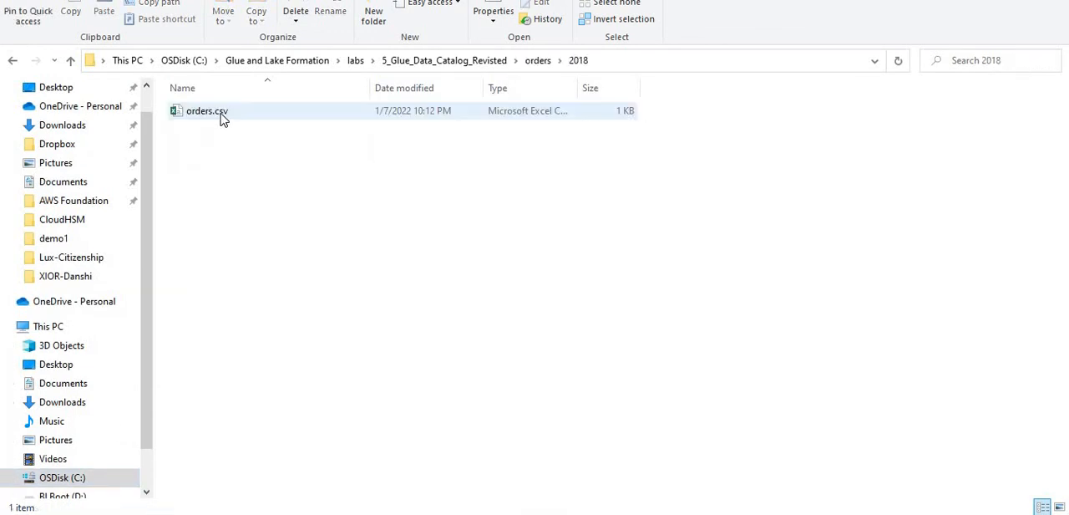
pyautogui.rightClick(222, 116)
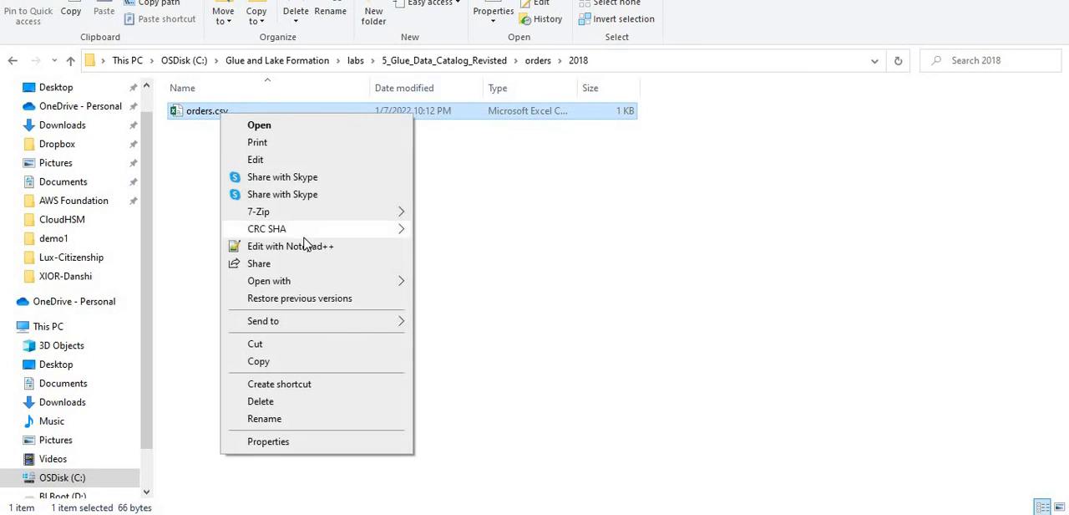
pyautogui.click(314, 247)
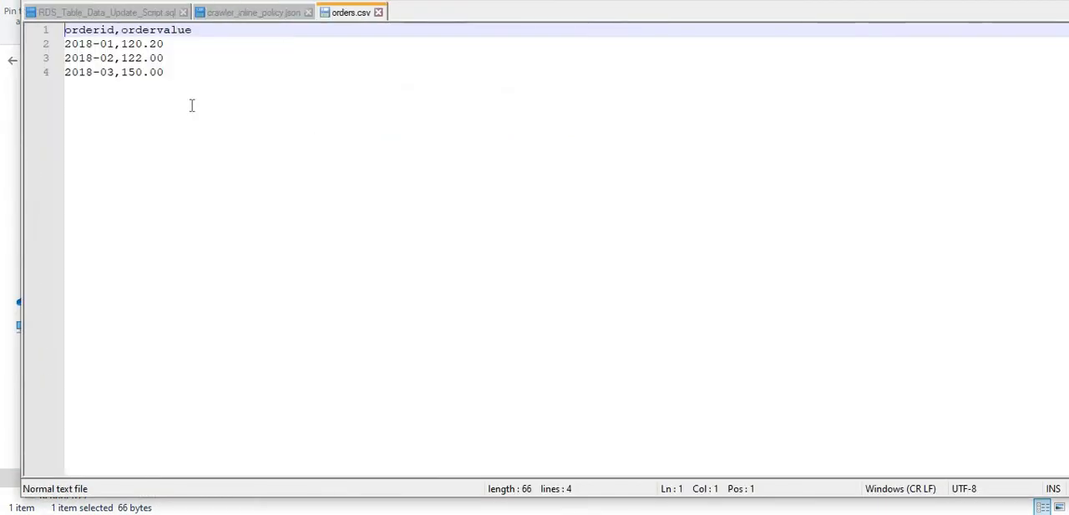
pyautogui.moveTo(173, 72); pyautogui.dragTo(64, 30)
pyautogui.click(215, 70)
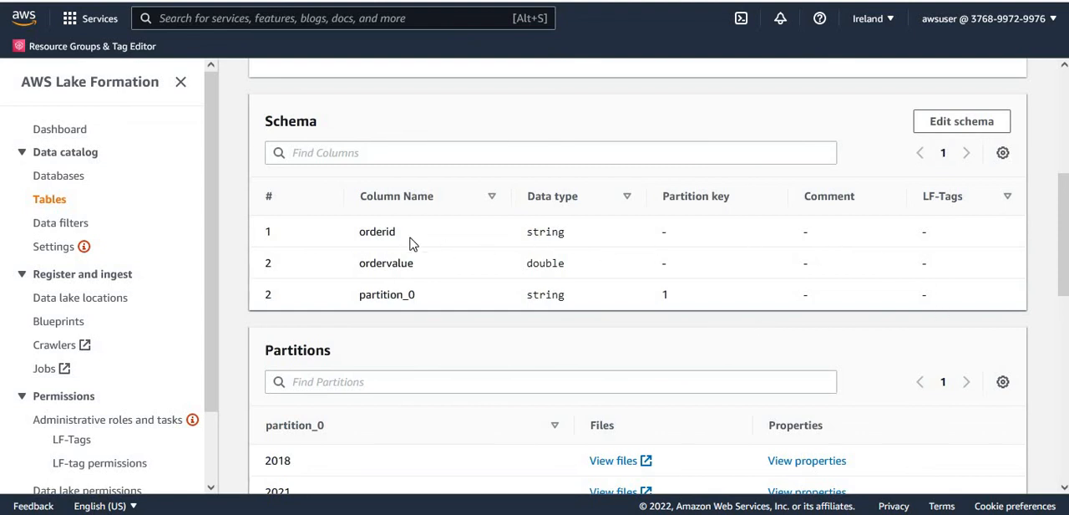
# - Back in Lake Formation, examine the partition_0 column in the orders schema and compare it with the table's partitions list
pyautogui.moveTo(426, 307); pyautogui.dragTo(357, 305)
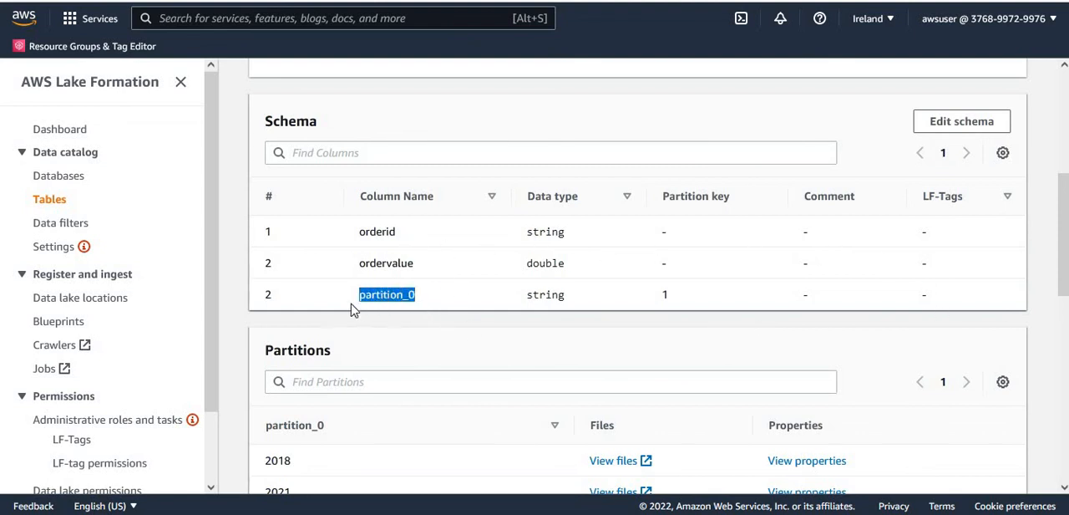
pyautogui.moveTo(566, 297); pyautogui.dragTo(520, 298)
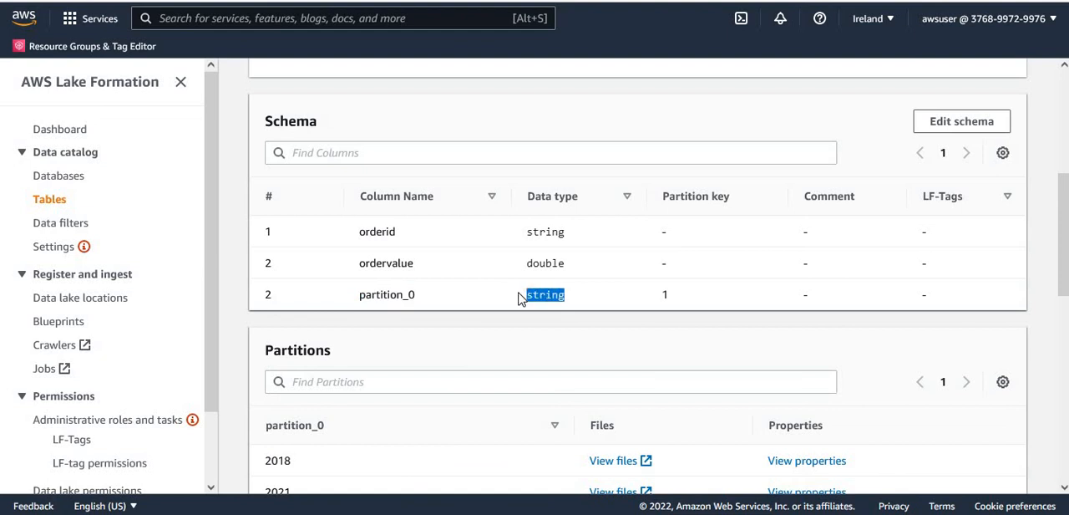
pyautogui.click(518, 348)
pyautogui.moveTo(421, 304); pyautogui.dragTo(357, 301)
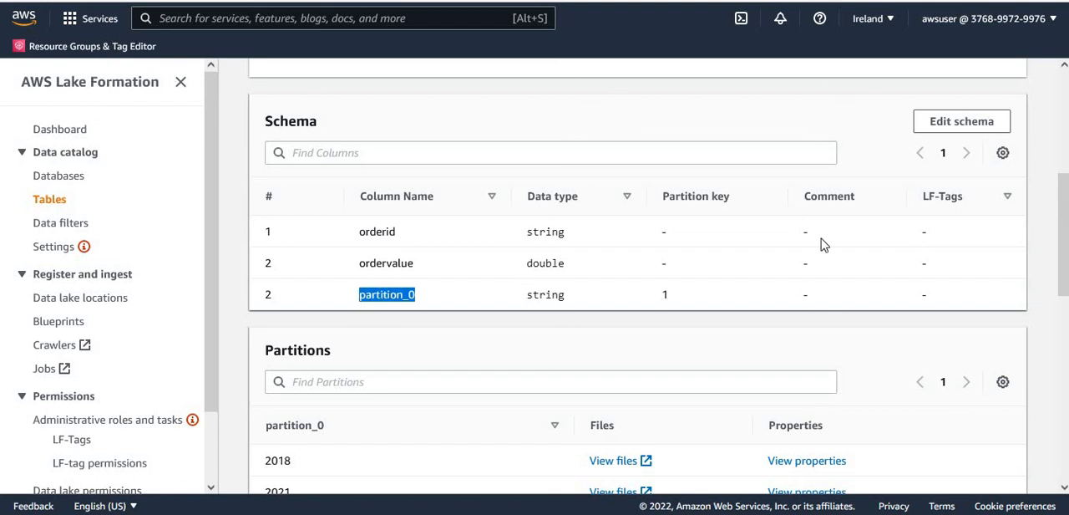
pyautogui.moveTo(1065, 257); pyautogui.dragTo(1065, 294)
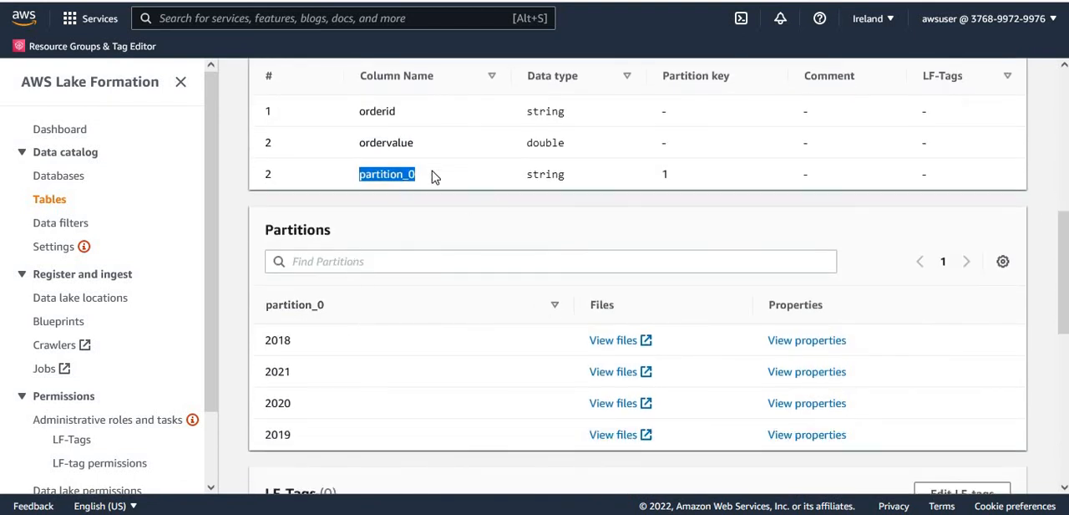
pyautogui.moveTo(430, 179); pyautogui.dragTo(357, 181)
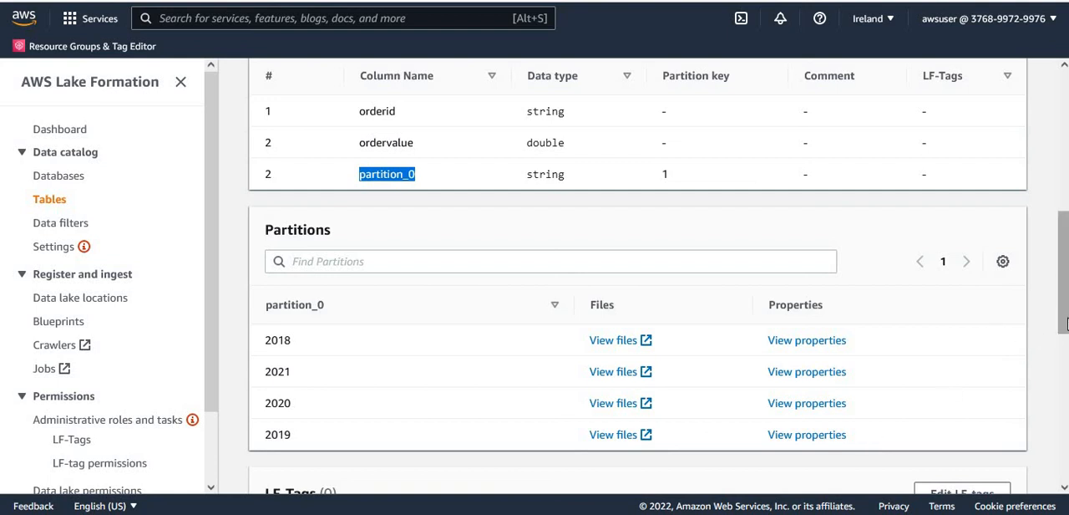
pyautogui.moveTo(1059, 328); pyautogui.dragTo(1065, 252)
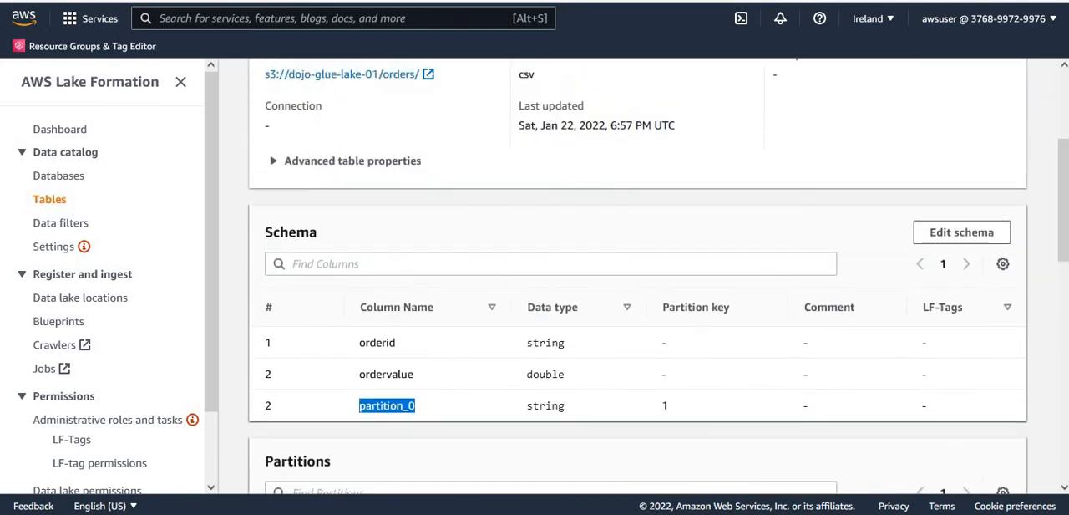
pyautogui.click(707, 242)
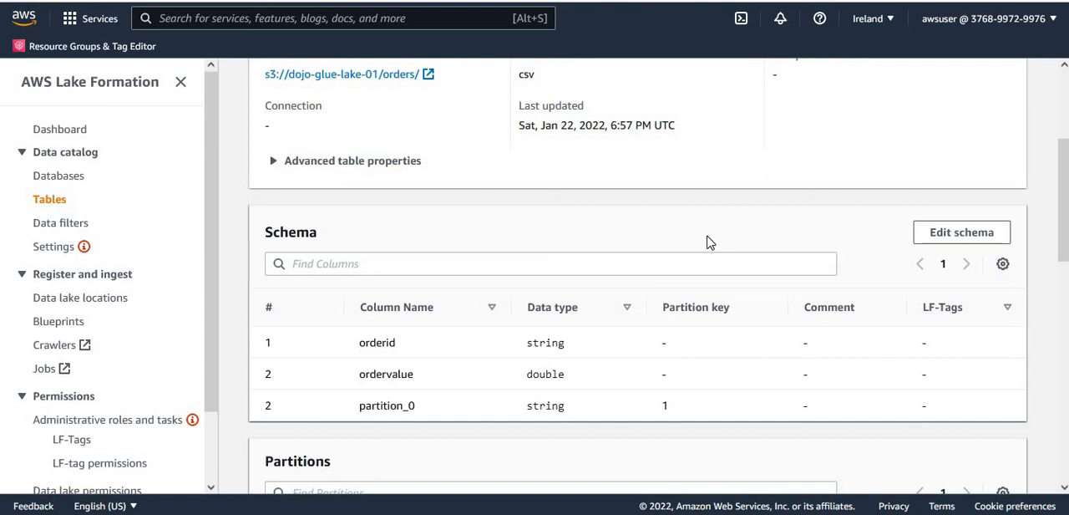
# - Edit the customers table to add a table property with key issecure and value false, and save the table
pyautogui.click(51, 205)
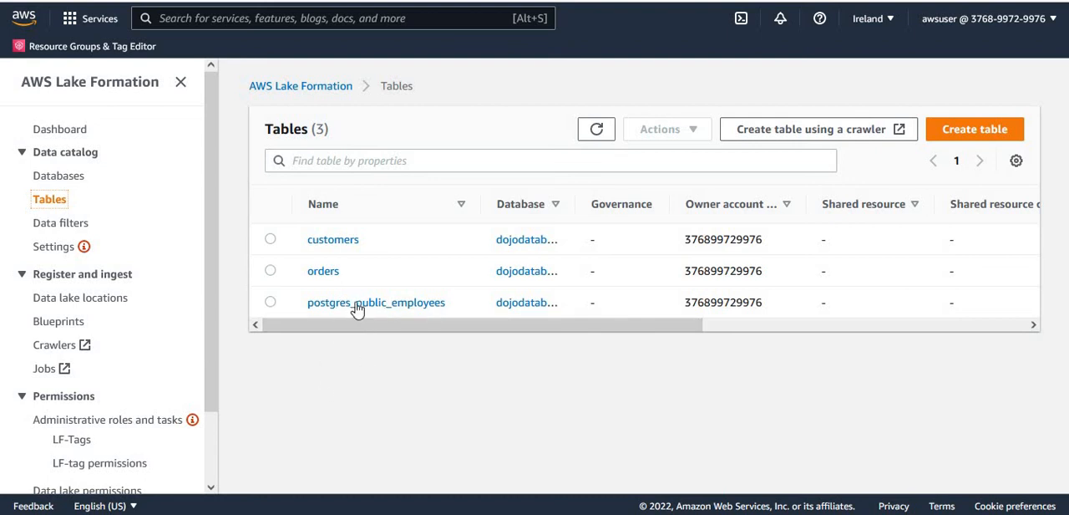
pyautogui.click(330, 245)
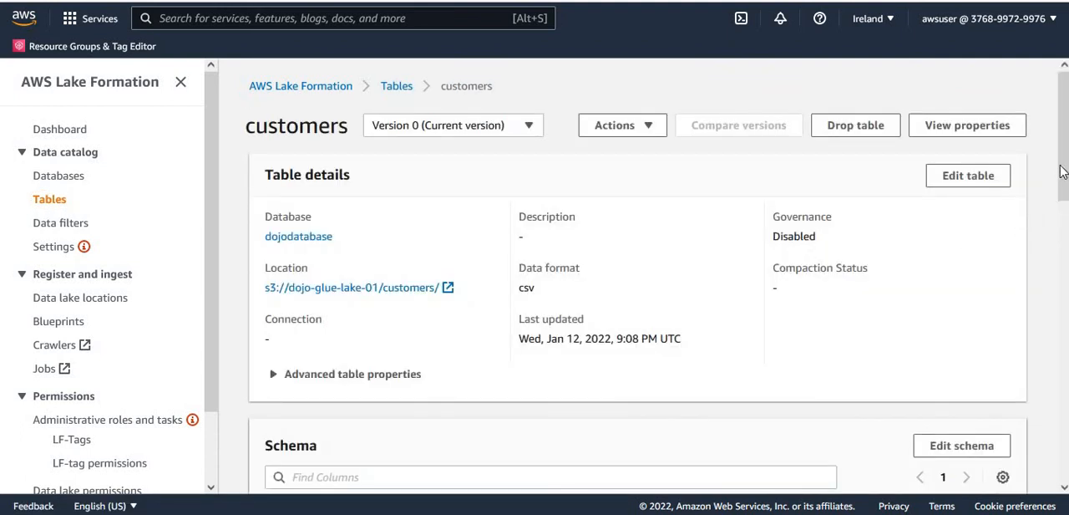
pyautogui.moveTo(1065, 150)
pyautogui.mouseDown()
pyautogui.moveTo(1065, 425)
pyautogui.moveTo(1065, 147)
pyautogui.mouseUp()
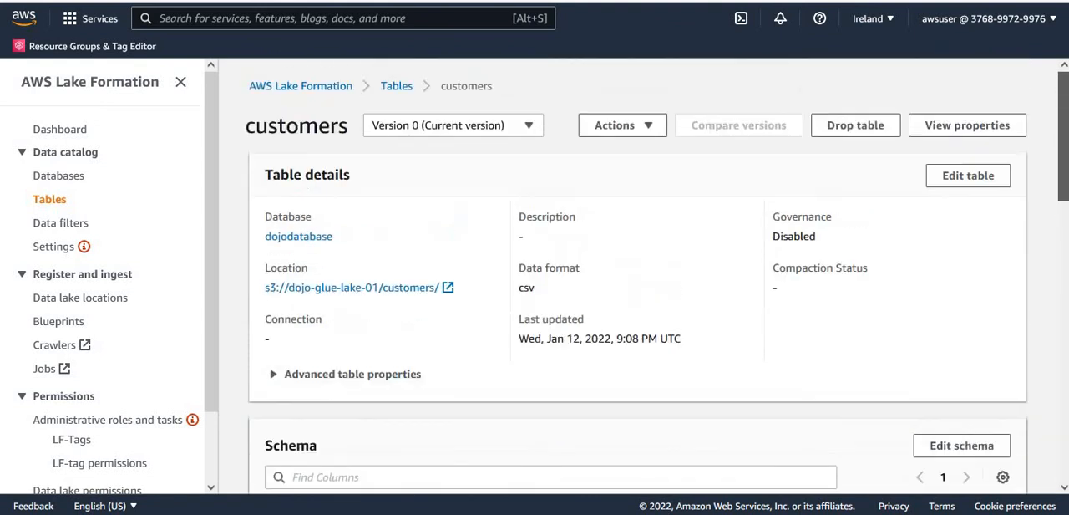
pyautogui.click(968, 177)
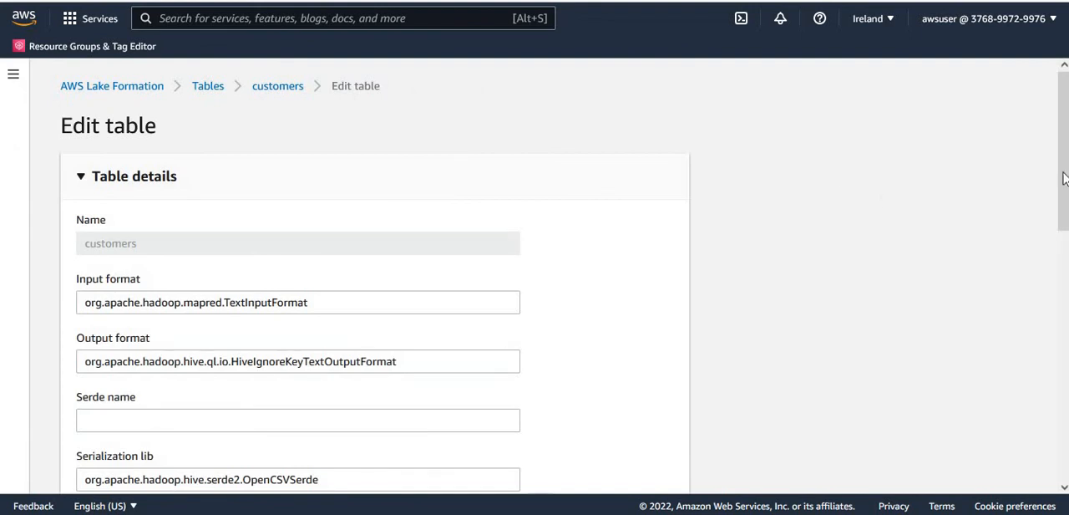
pyautogui.moveTo(1064, 130); pyautogui.dragTo(1064, 379)
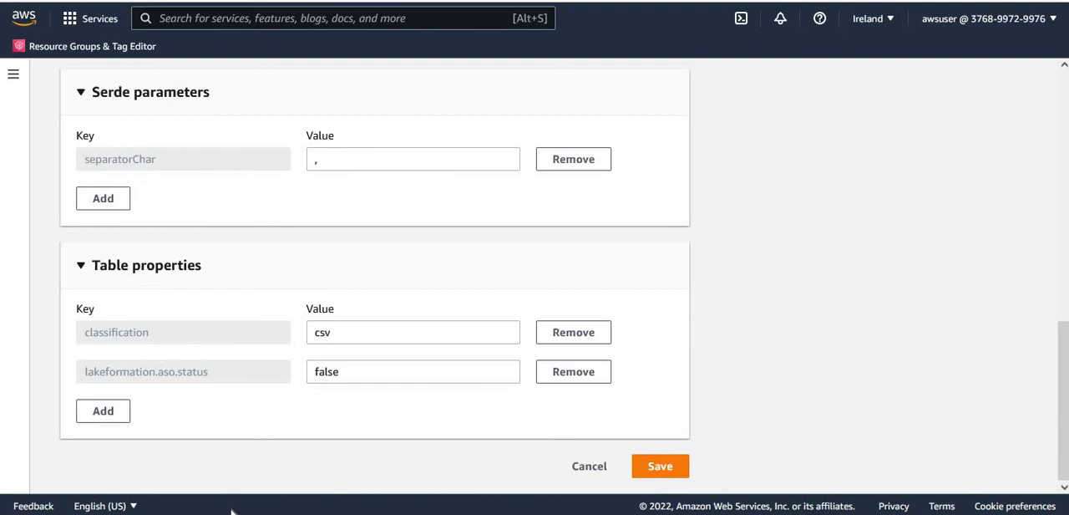
pyautogui.click(106, 418)
pyautogui.click(182, 415)
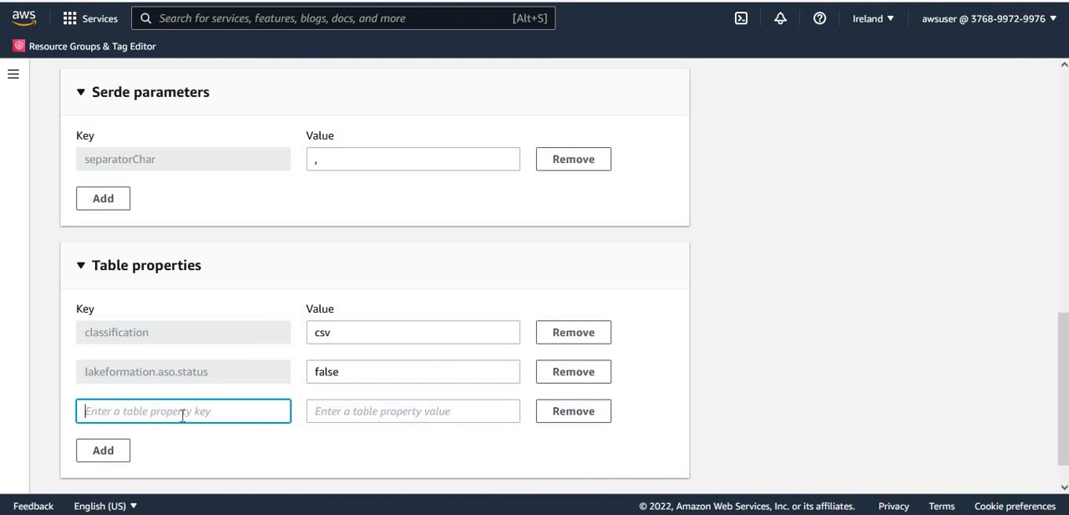
pyautogui.write('issecure')
pyautogui.press('Tab')
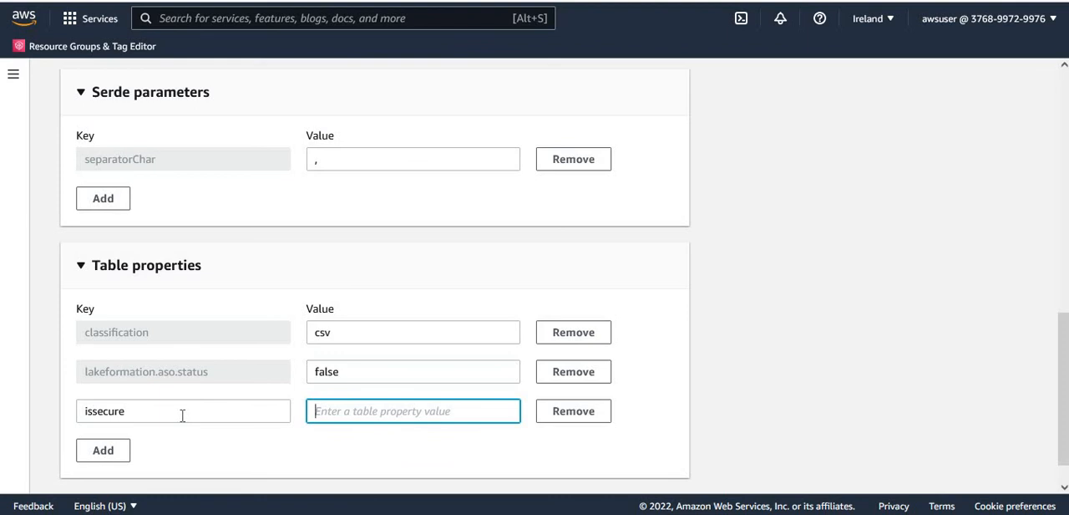
pyautogui.write('false')
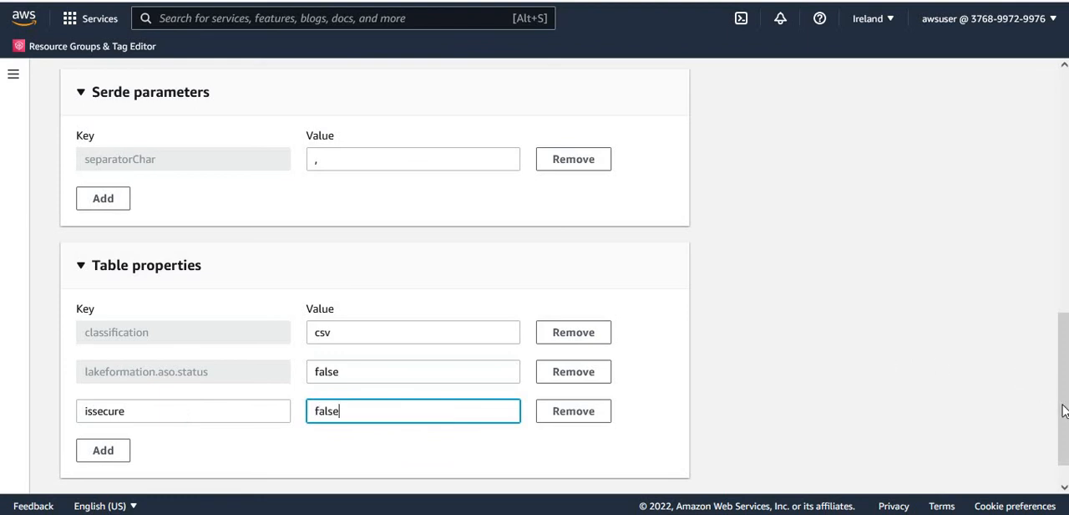
pyautogui.scroll(-1, 1065, 409)
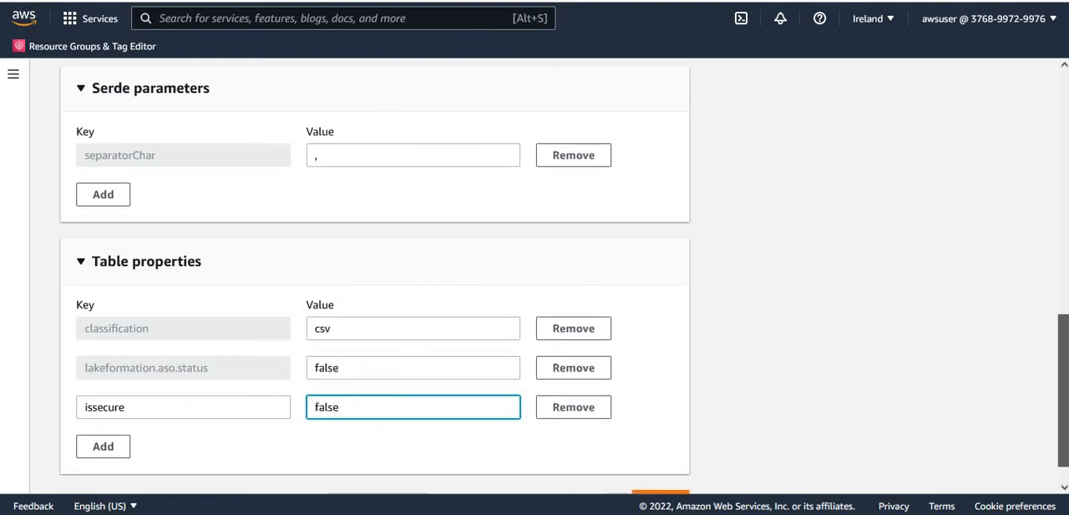
pyautogui.click(658, 472)
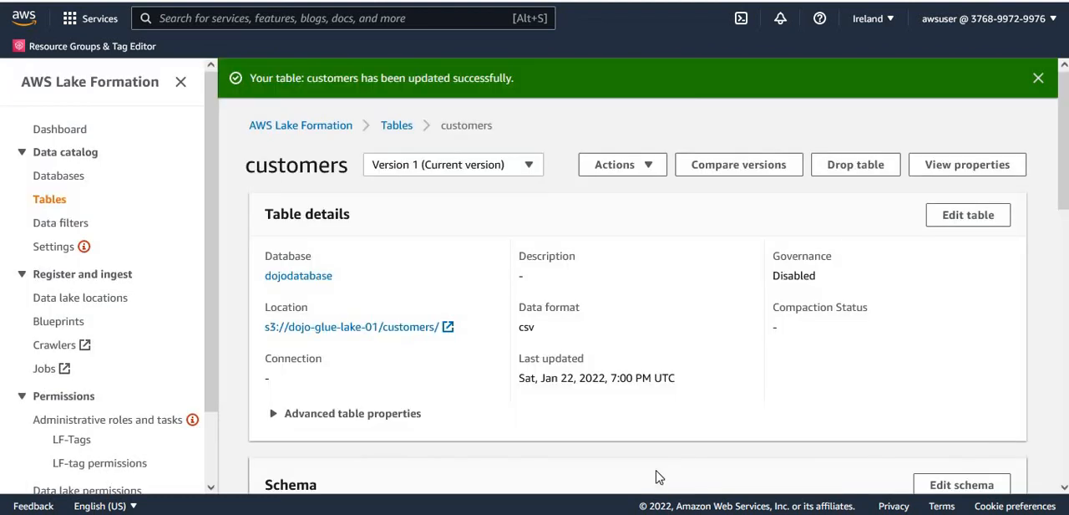
# - Open the schema of the customers table for editing
pyautogui.scroll(-3, 1063, 134)
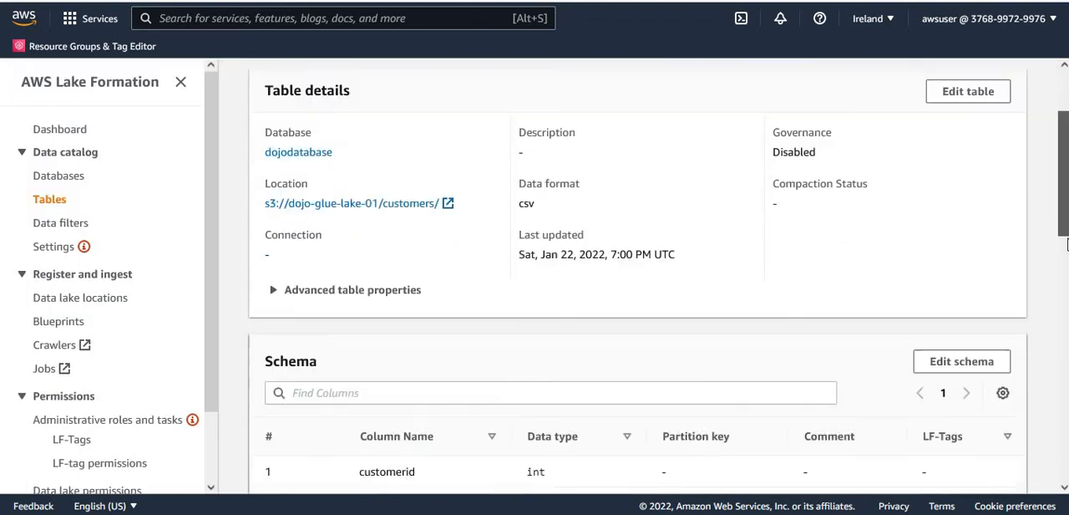
pyautogui.scroll(3, 1048, 220)
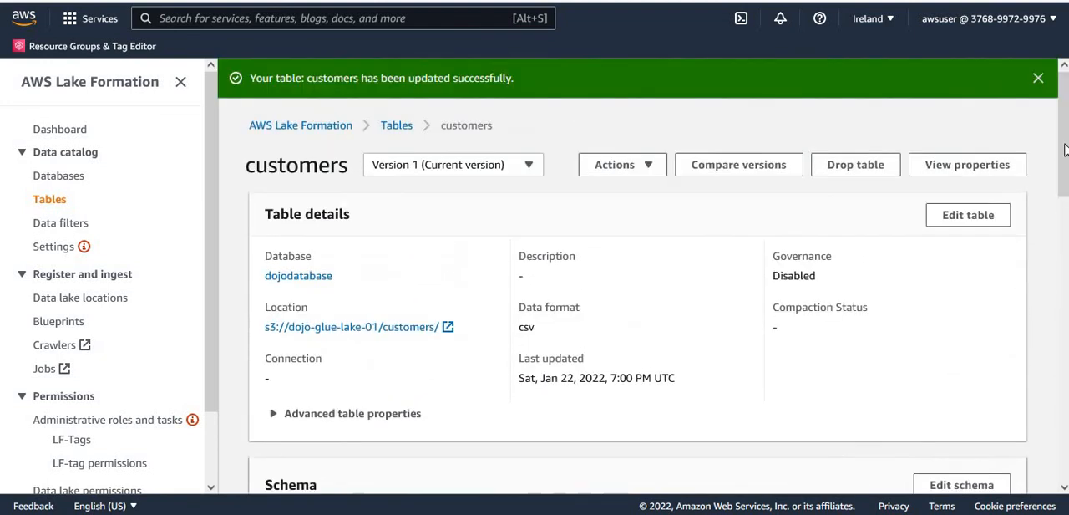
pyautogui.scroll(-7, 1057, 185)
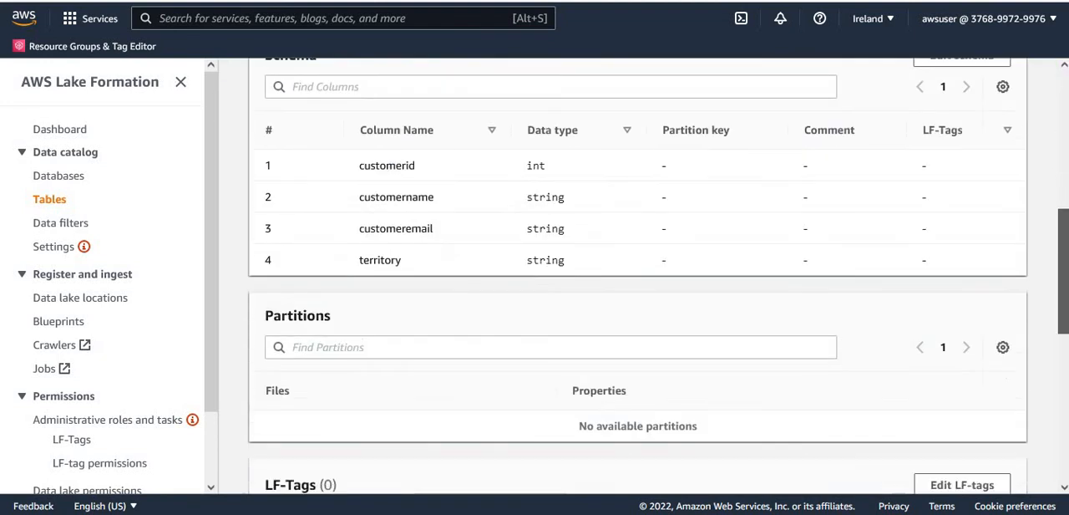
pyautogui.scroll(-1, 658, 276)
pyautogui.scroll(5, 659, 275)
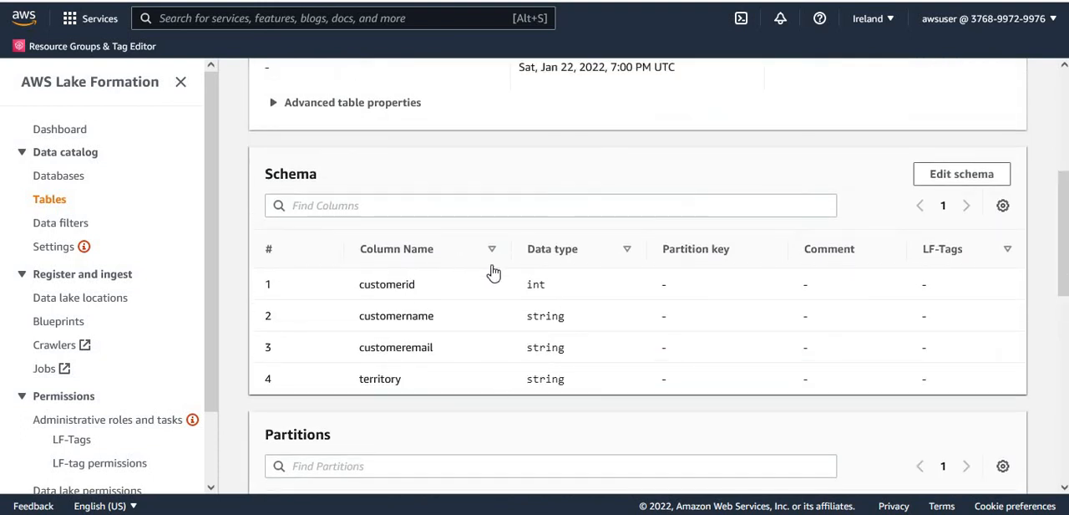
pyautogui.doubleClick(292, 174)
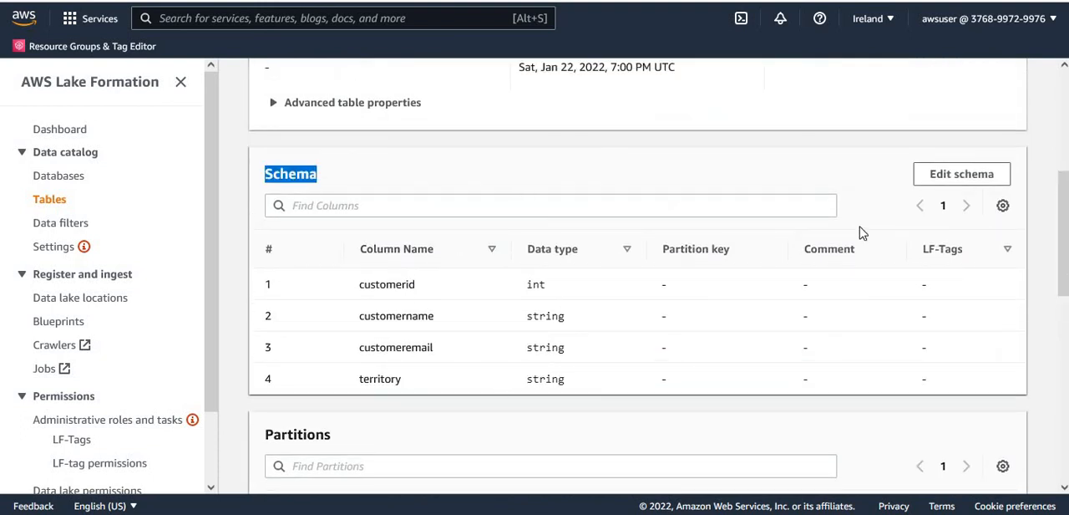
pyautogui.click(966, 179)
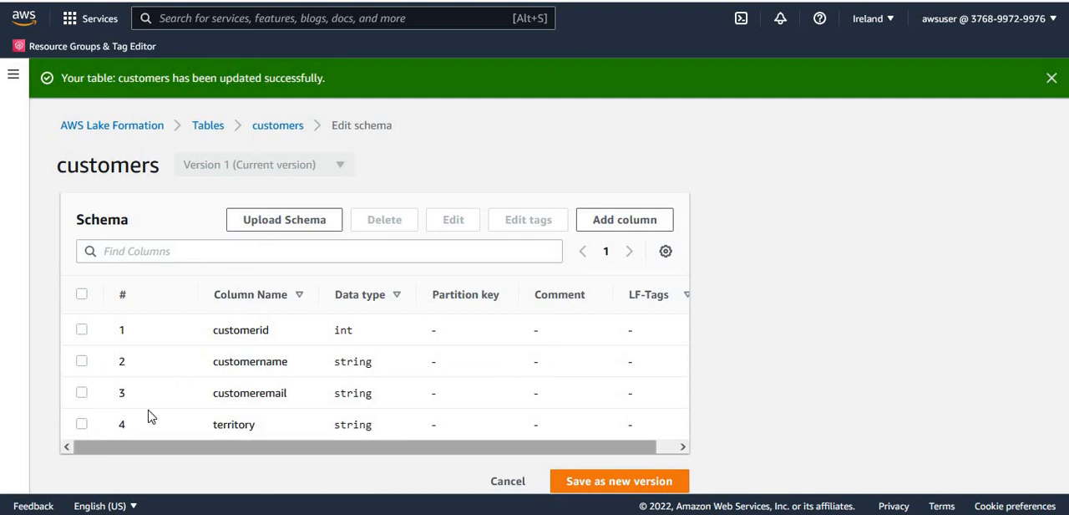
# - Edit the customeremail column to add a column property with key isencrypted and value false, and save the column
pyautogui.click(81, 393)
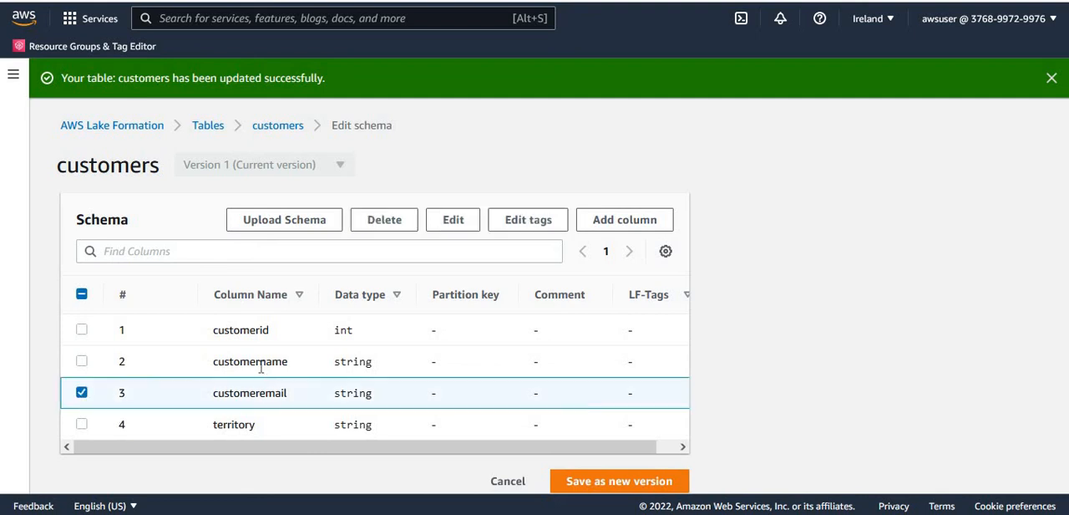
pyautogui.click(451, 224)
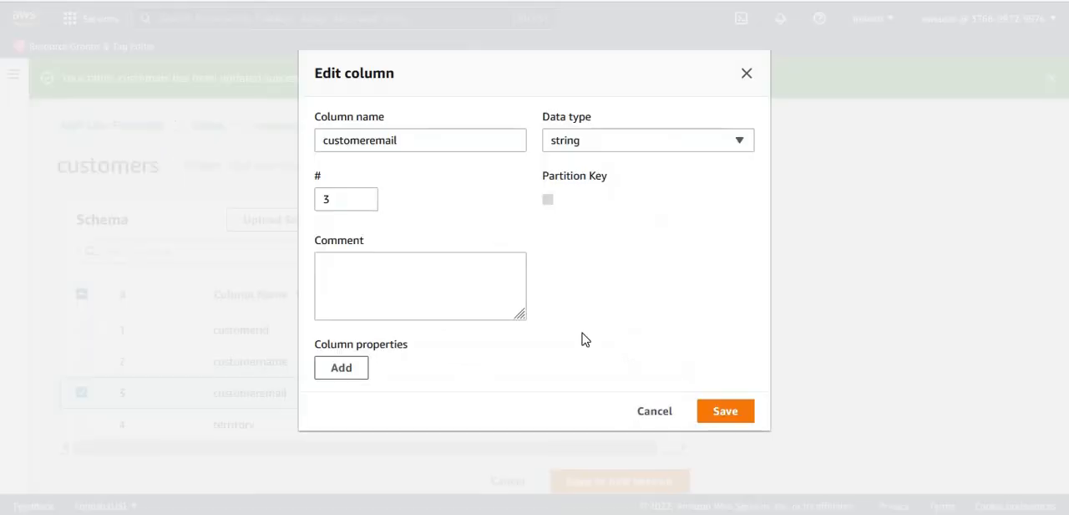
pyautogui.click(342, 369)
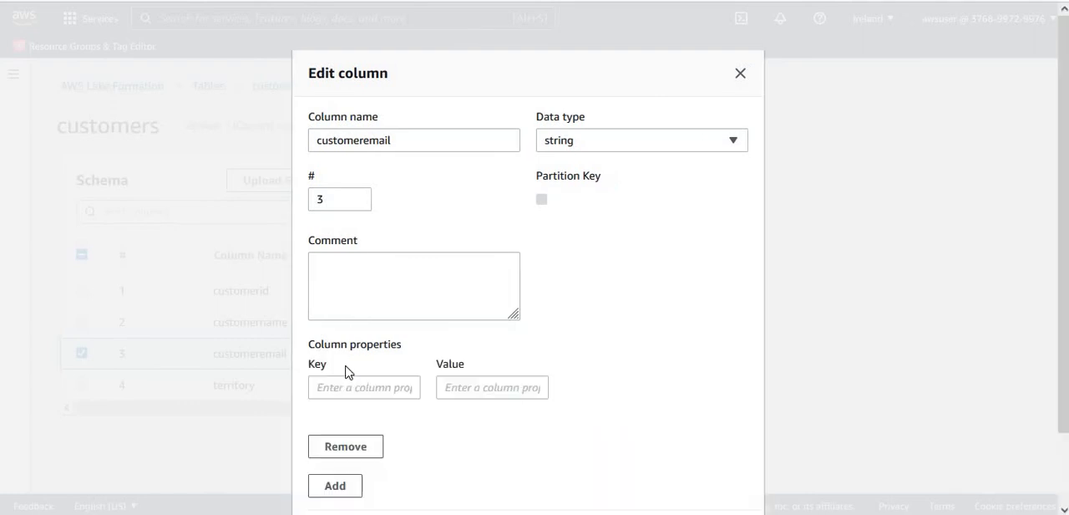
pyautogui.click(387, 391)
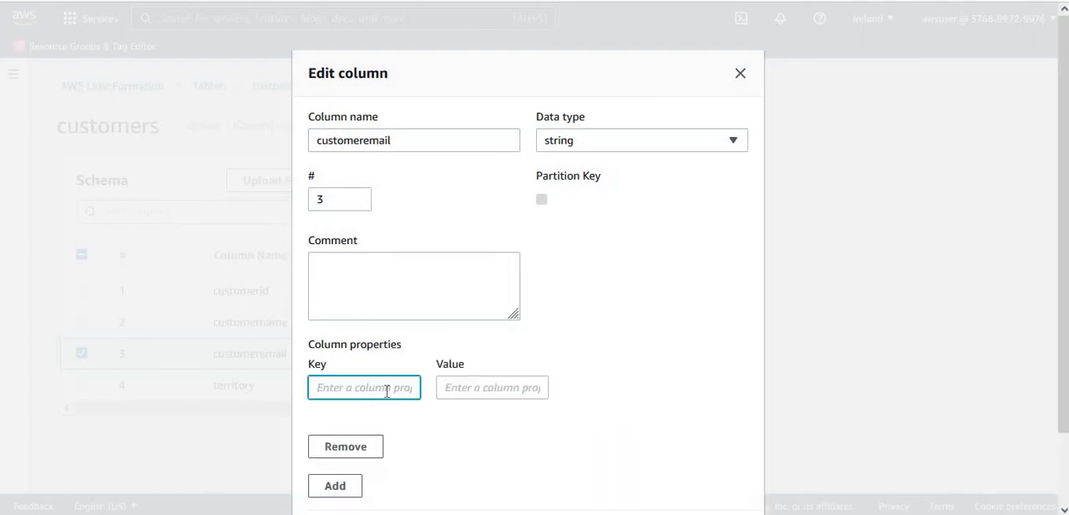
pyautogui.write('isencrypted')
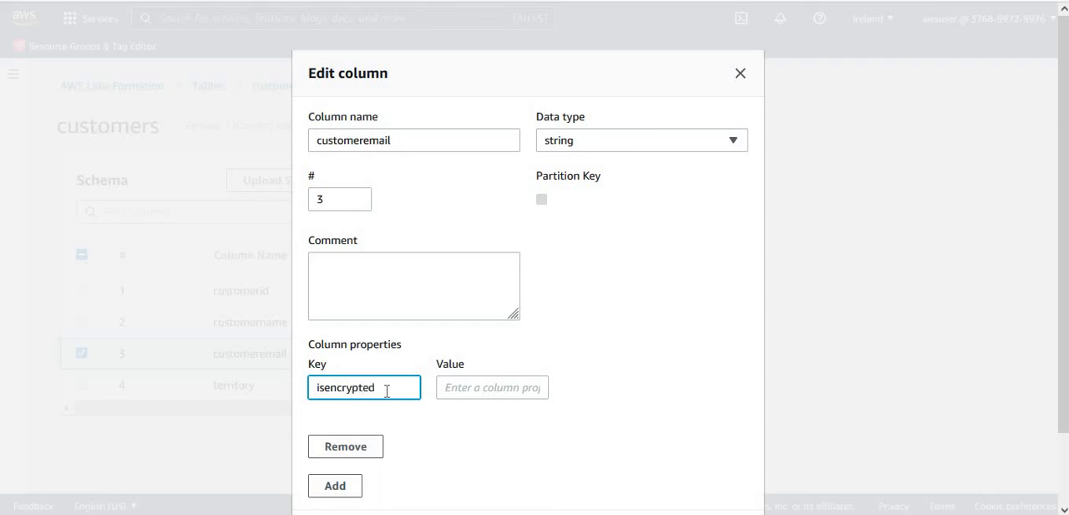
pyautogui.press('Tab')
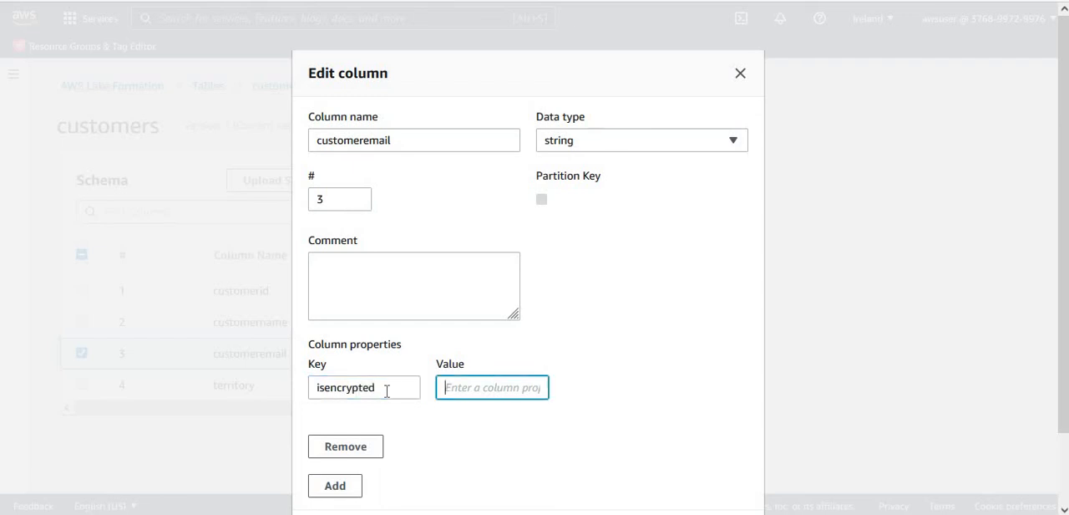
pyautogui.write('false')
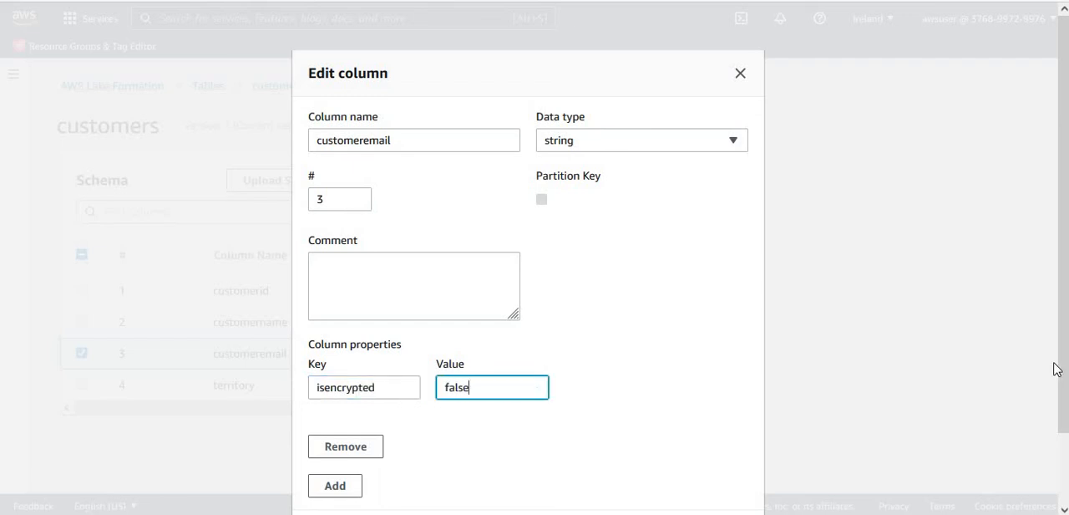
pyautogui.scroll(-2, 1061, 369)
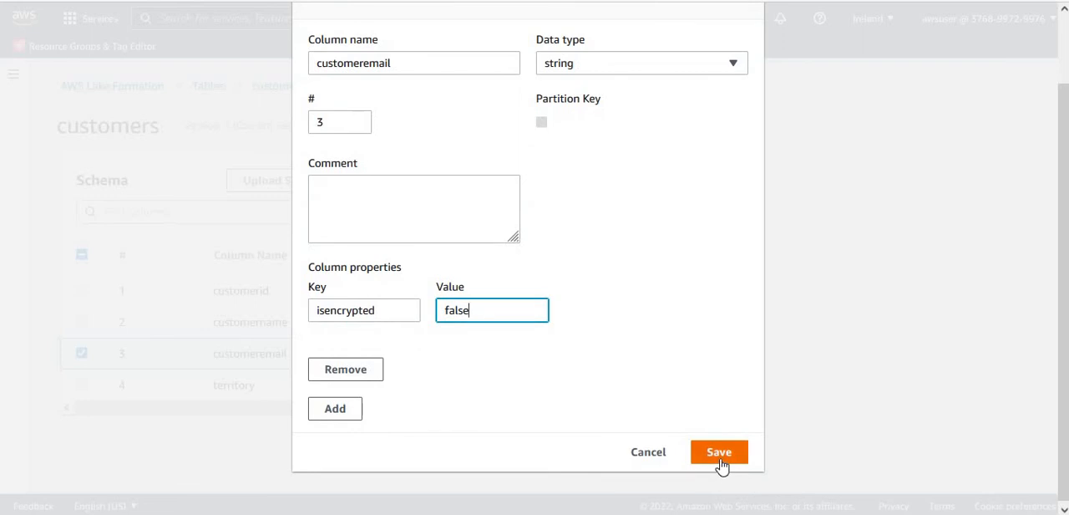
pyautogui.click(721, 459)
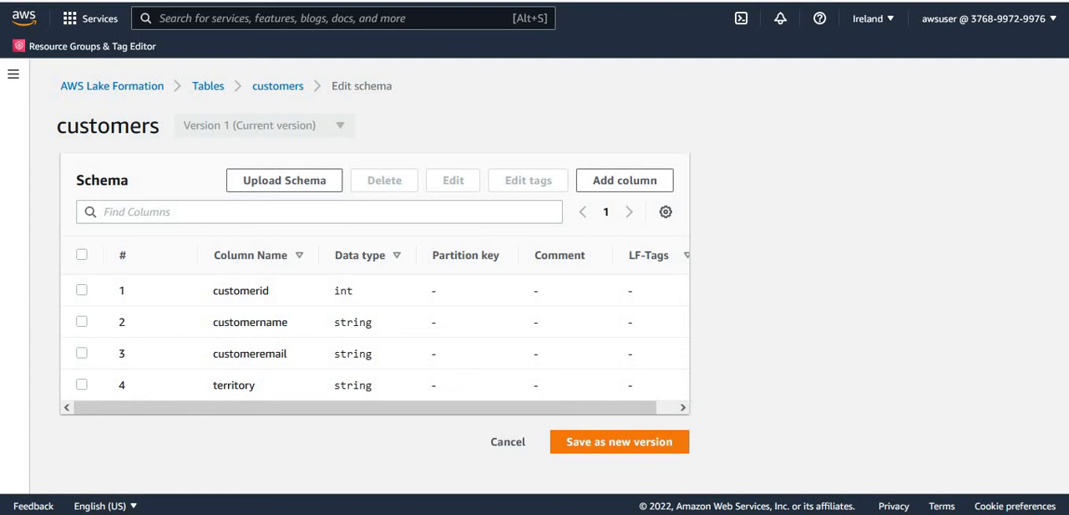
pyautogui.moveTo(121, 494)
pyautogui.click(239, 395)
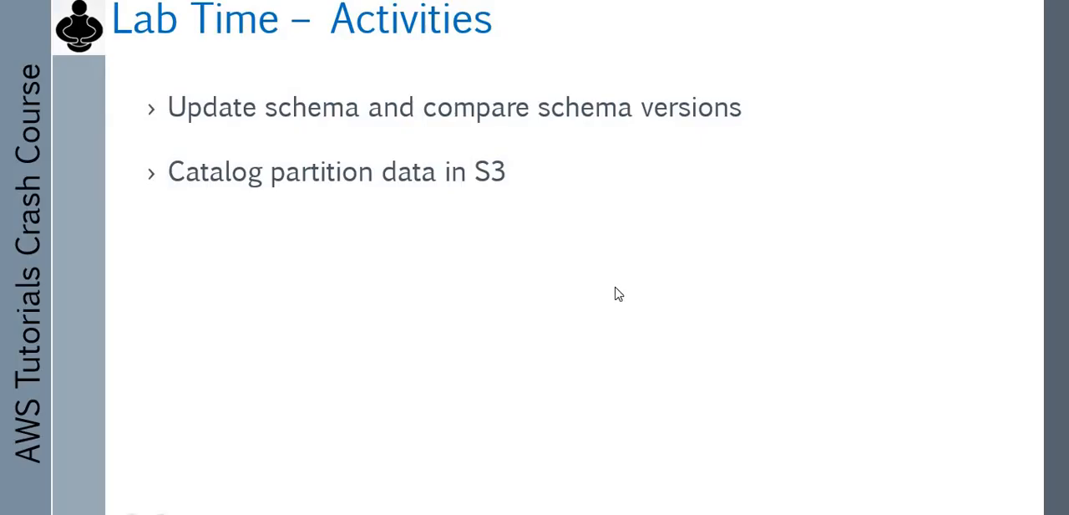